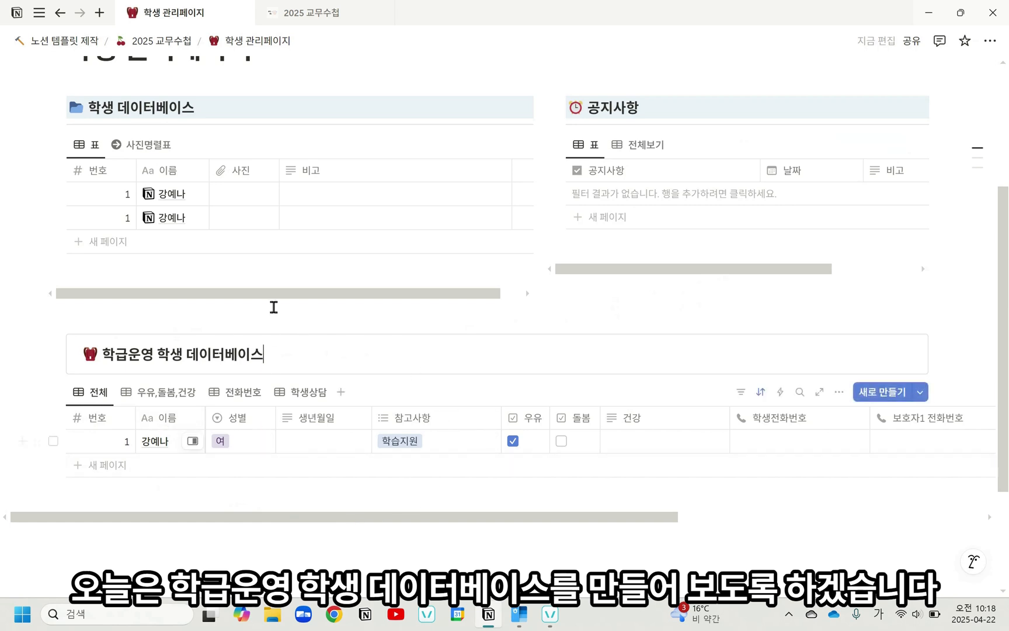
Step: Switch to the 2025 교무수첩 page and convert the 학생관리 text under 학급운영 into a page
{"action": "left_click", "coordinate": [309, 22]}
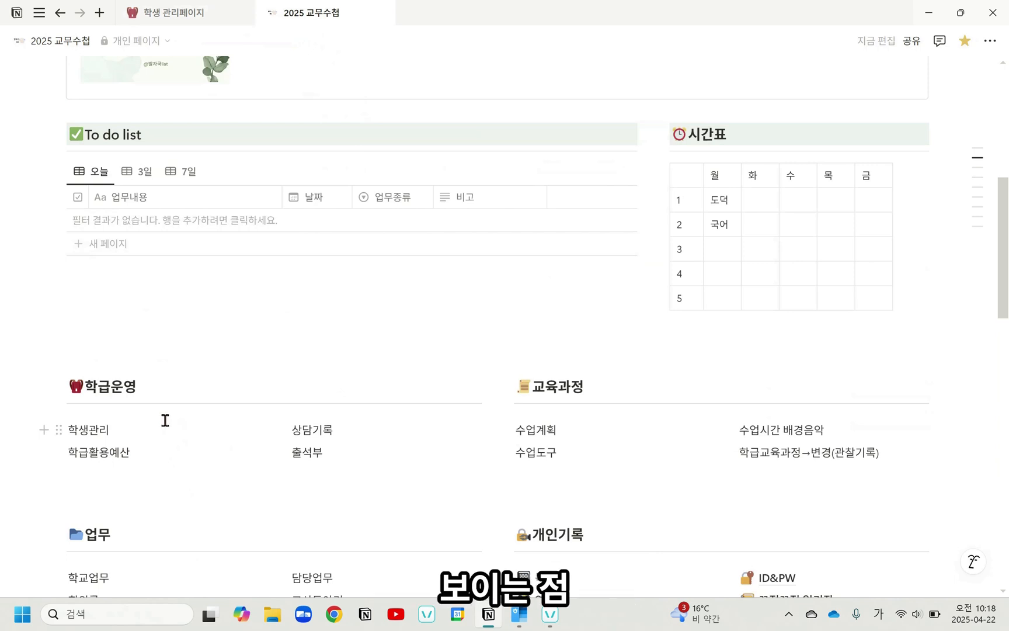
{"action": "left_click", "coordinate": [60, 430]}
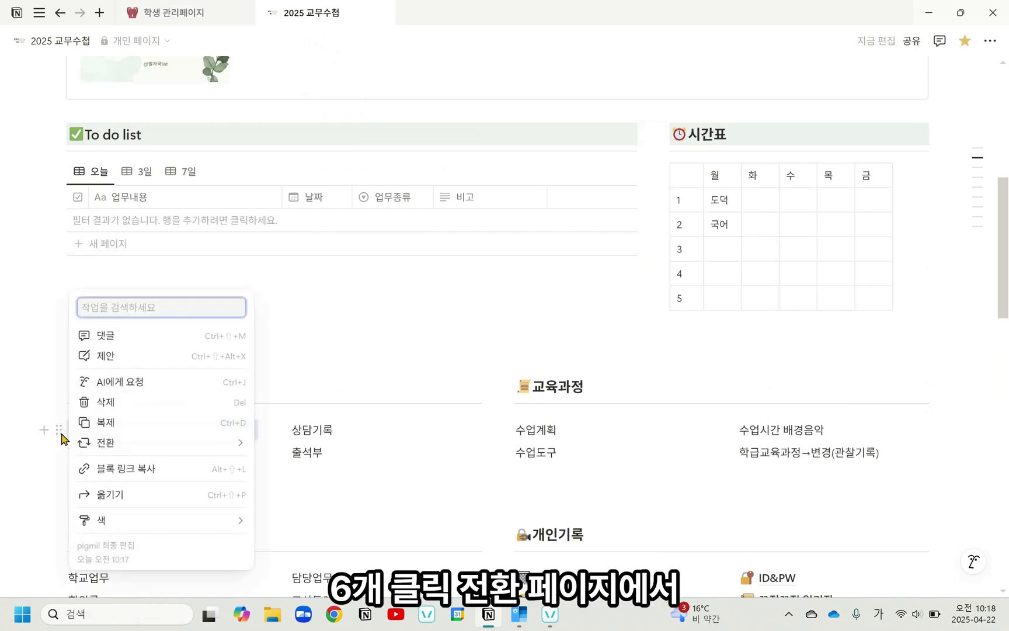
{"action": "mouse_move", "coordinate": [100, 447]}
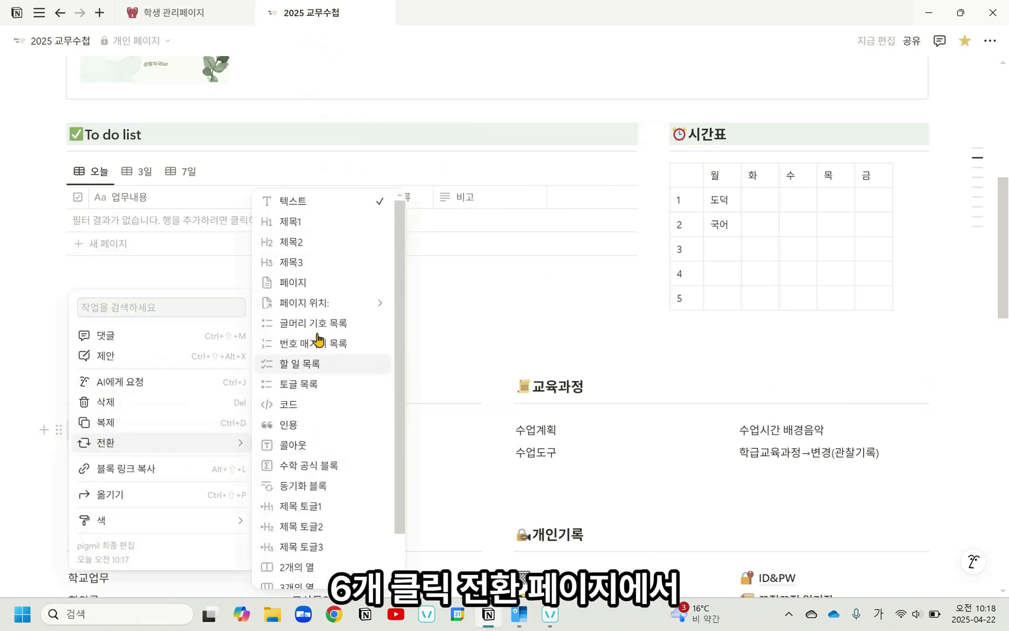
{"action": "left_click", "coordinate": [310, 284]}
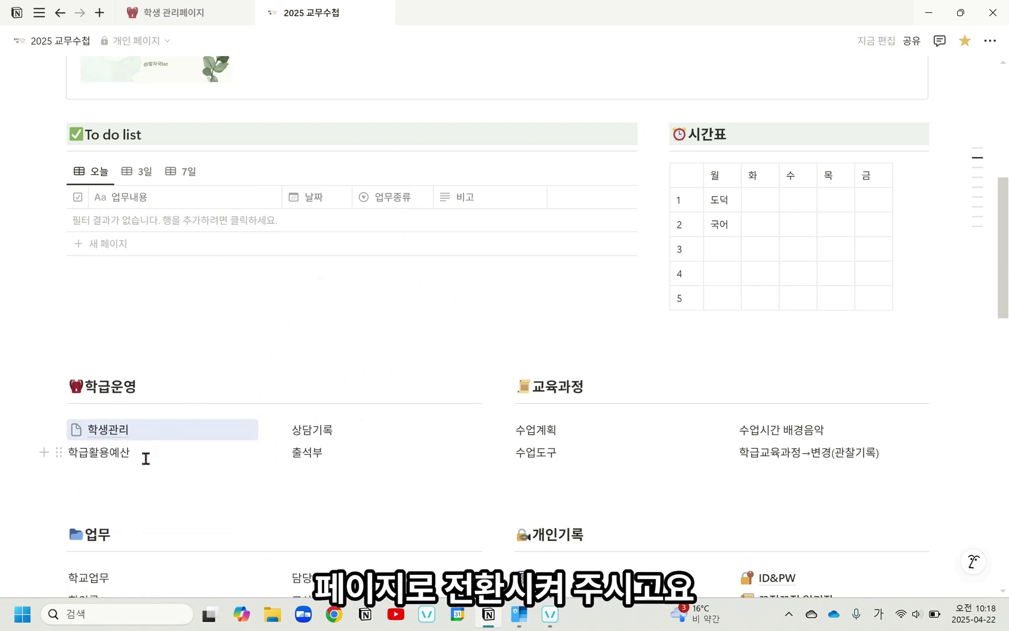
{"action": "left_click", "coordinate": [150, 488]}
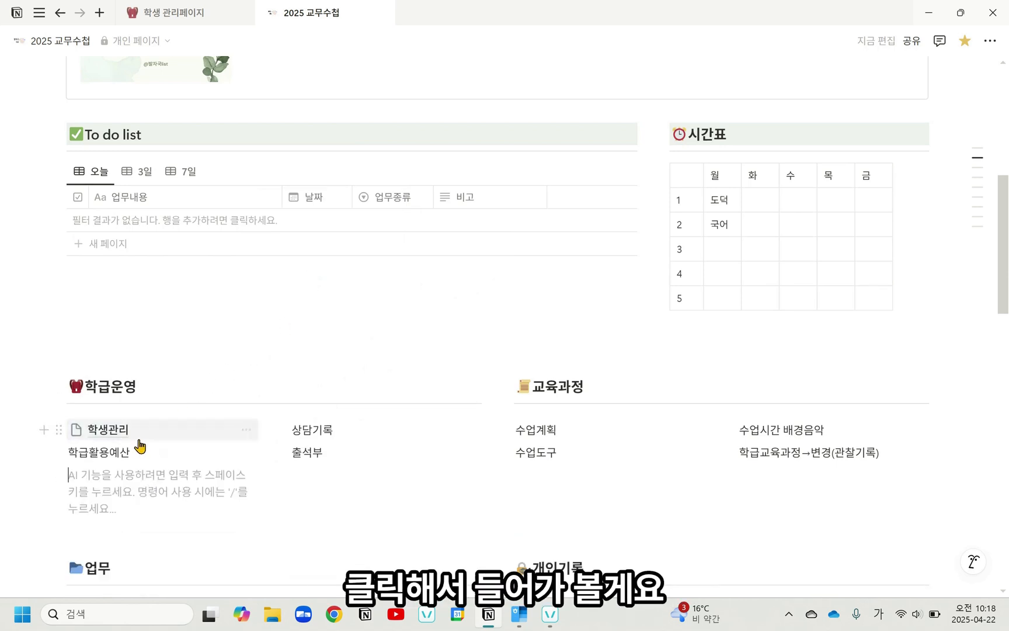
Step: Open the 학생관리 page and turn on full width (전체 너비) for it
{"action": "left_click", "coordinate": [108, 429]}
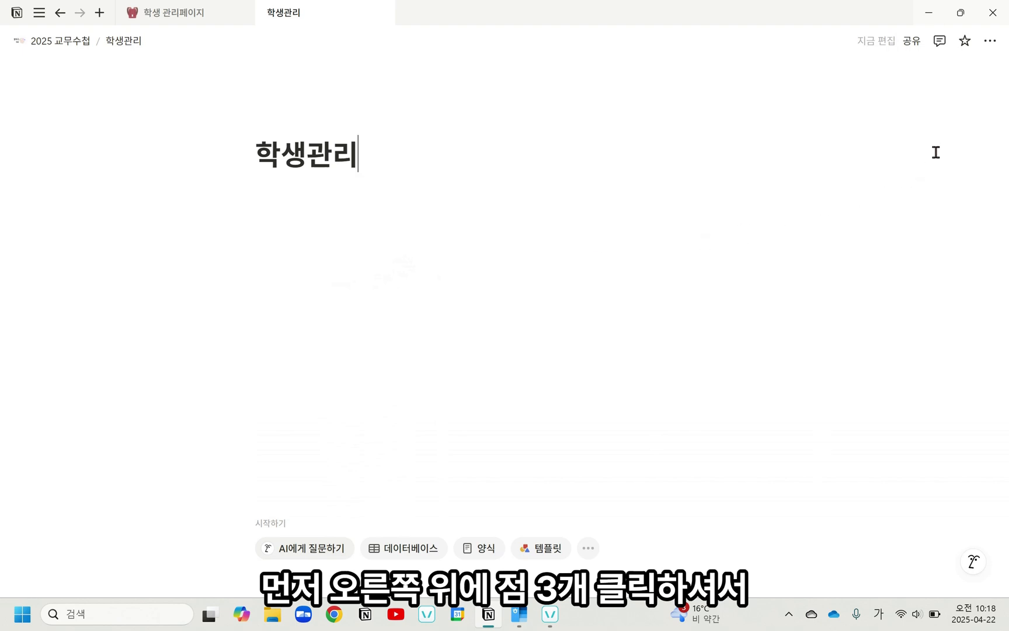
{"action": "left_click", "coordinate": [992, 46]}
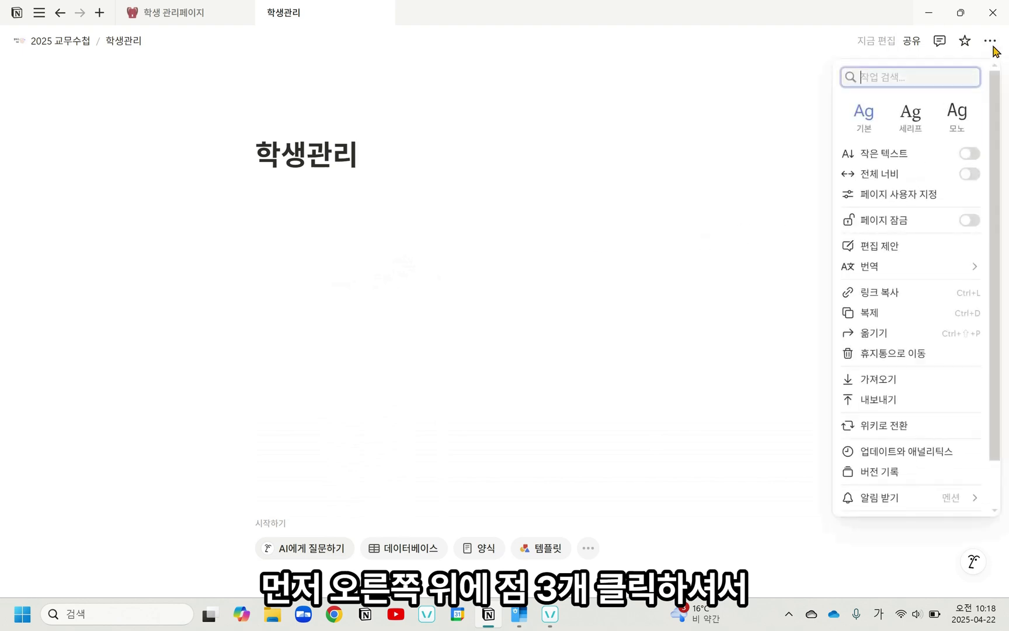
{"action": "left_click", "coordinate": [968, 174]}
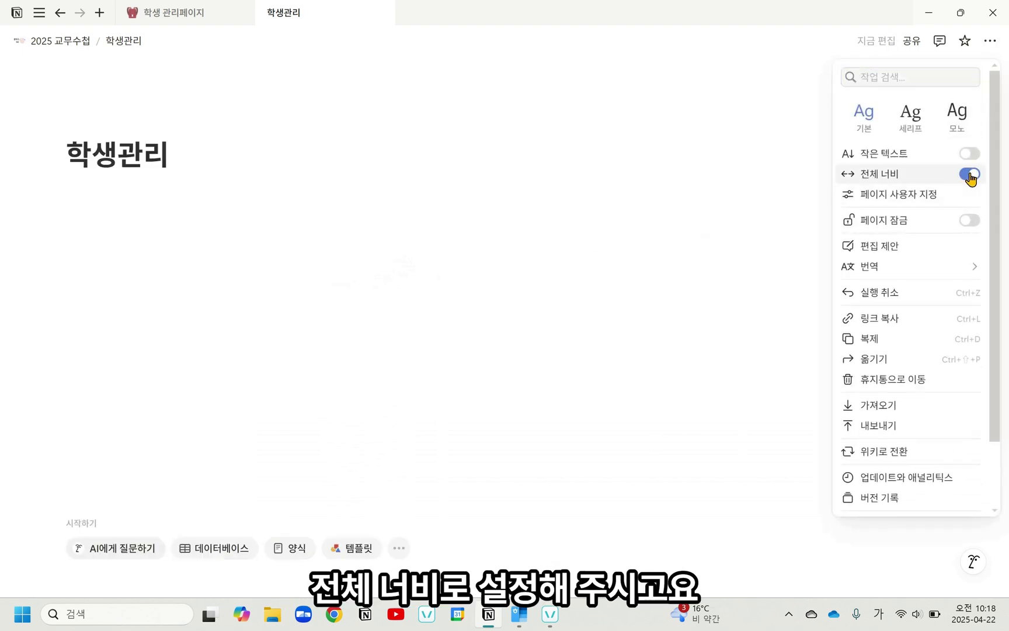
{"action": "left_click", "coordinate": [365, 233]}
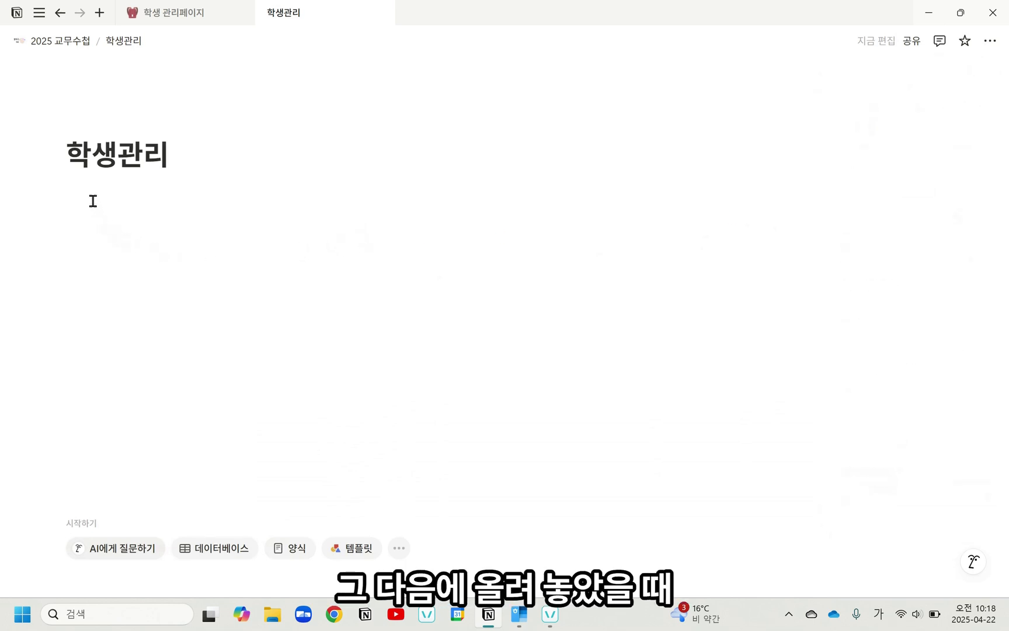
Step: Add an icon to the 학생관리 page and set it to the grinning face emoji with smiling eyes
{"action": "left_click", "coordinate": [99, 127]}
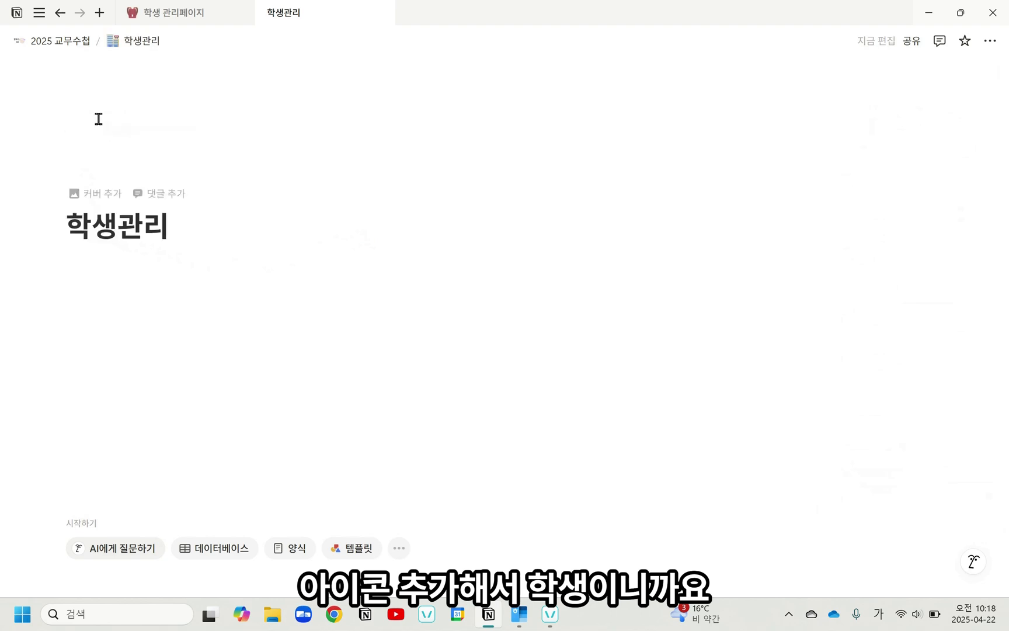
{"action": "left_click", "coordinate": [102, 168]}
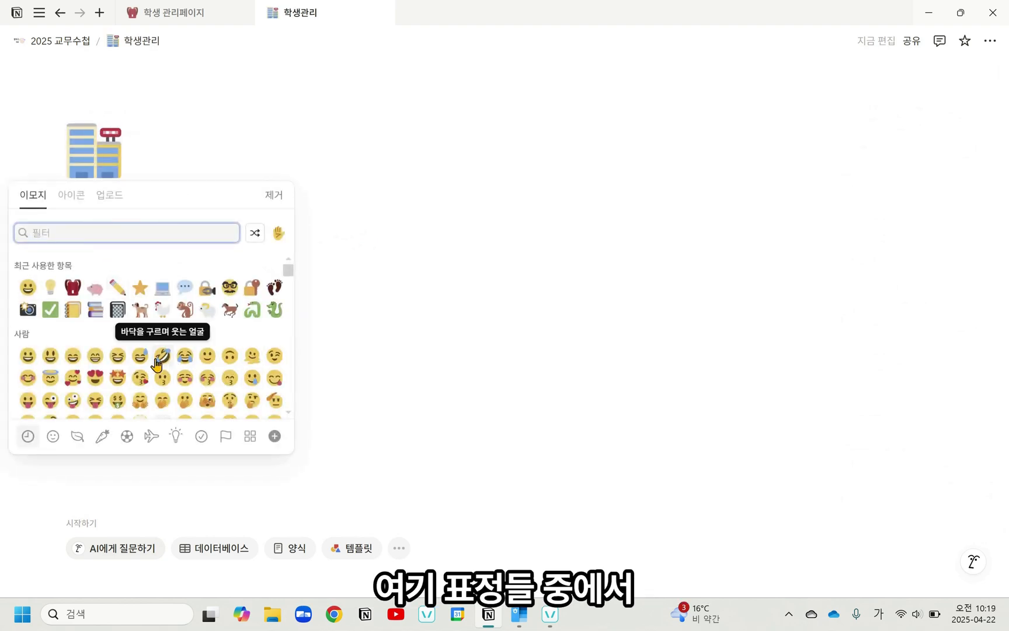
{"action": "left_click", "coordinate": [96, 357]}
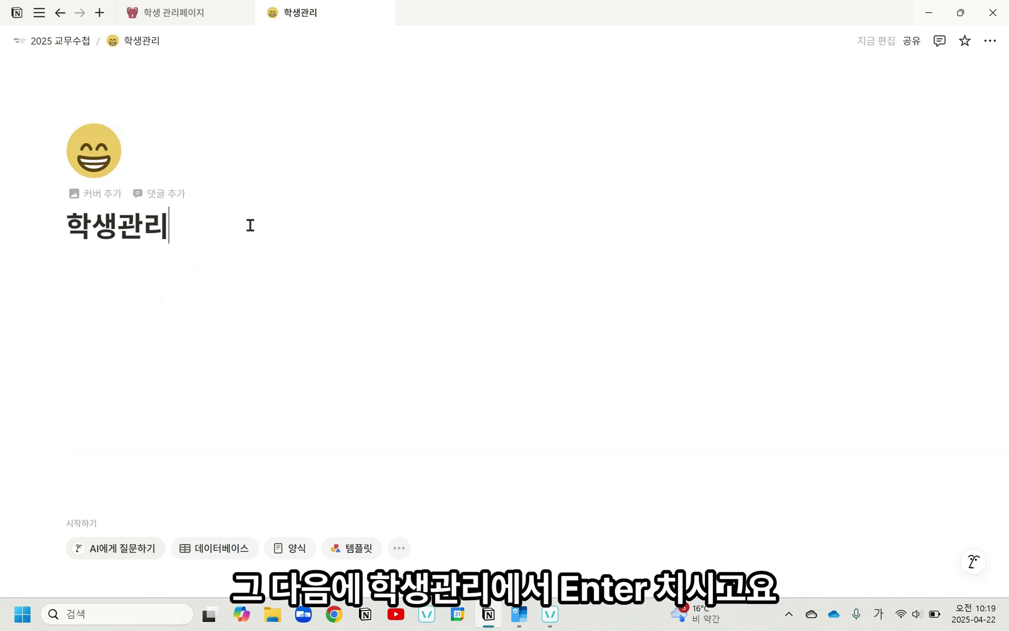
Step: Insert a callout block (콜아웃) directly below the 학생관리 page title
{"action": "key", "text": "Return"}
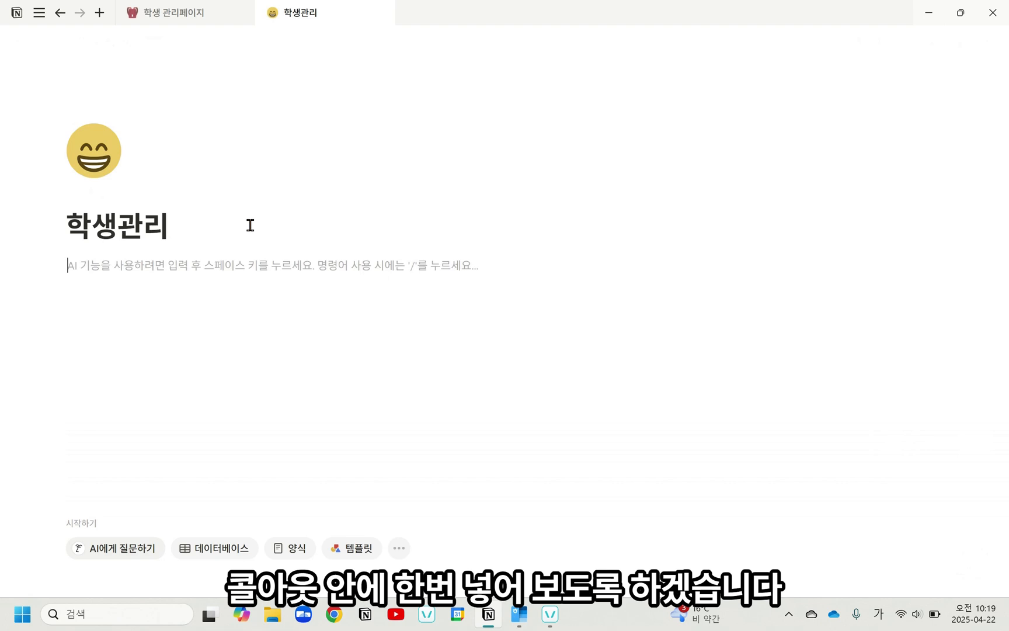
{"action": "type", "text": "/콜"}
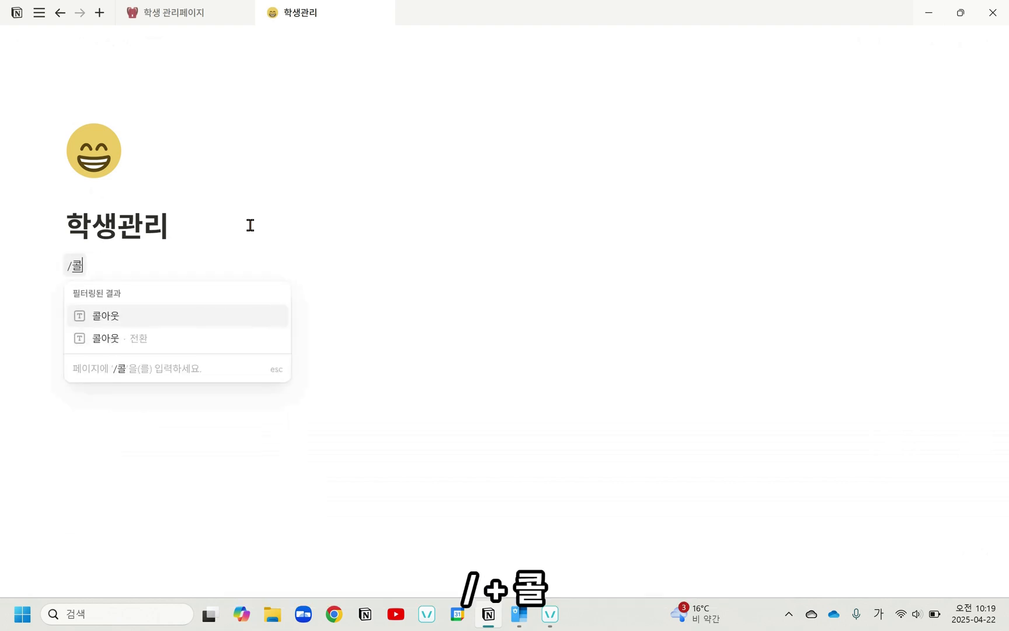
{"action": "key", "text": "Return"}
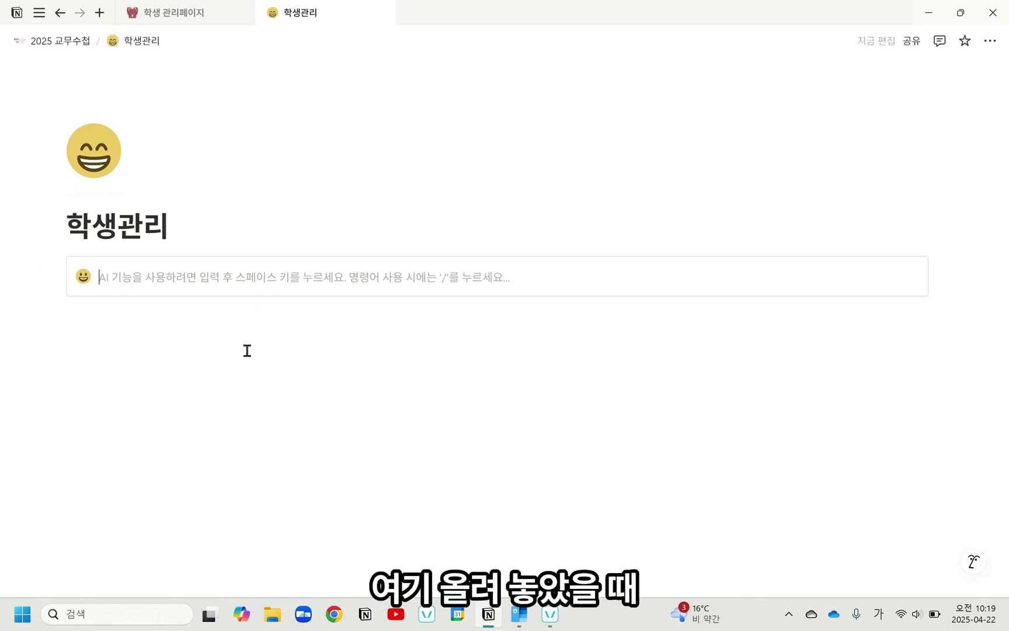
Step: Set the callout's background colour to brown (갈색 배경)
{"action": "mouse_move", "coordinate": [255, 279]}
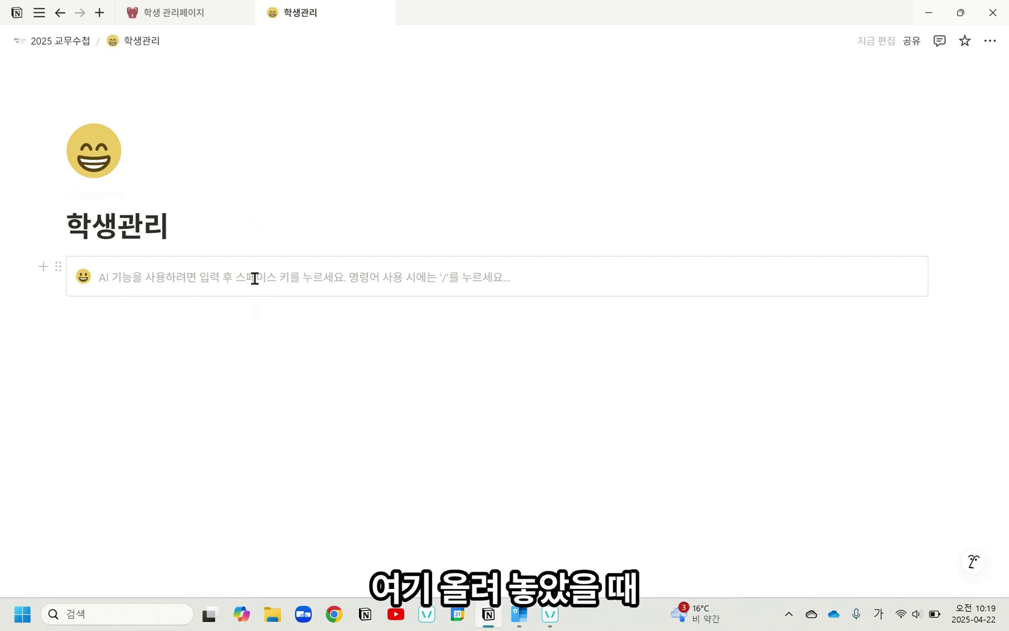
{"action": "left_click", "coordinate": [60, 269]}
{"action": "mouse_move", "coordinate": [131, 369]}
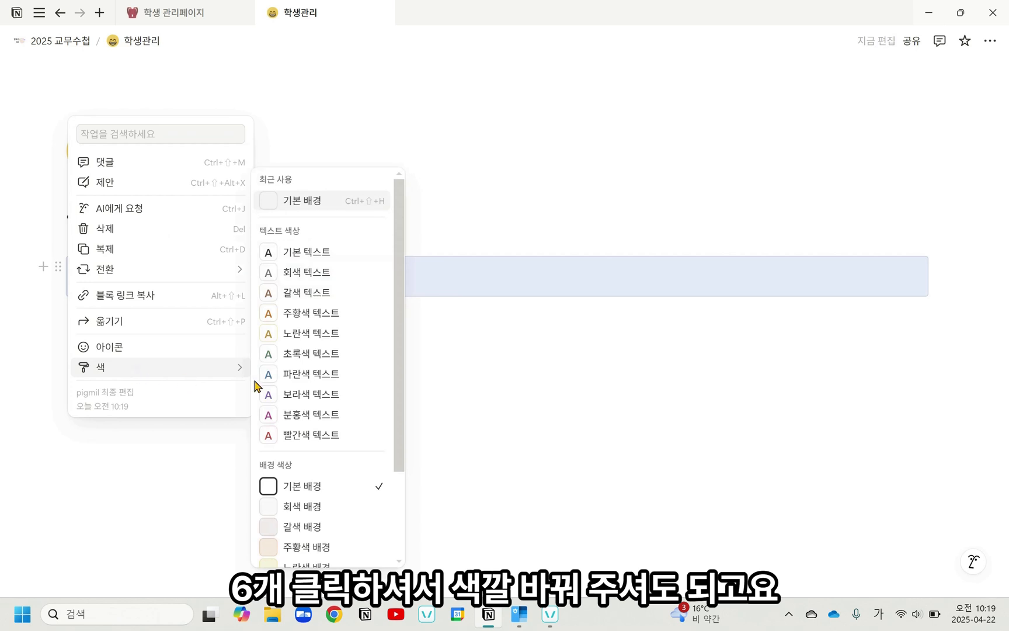
{"action": "left_click", "coordinate": [329, 526]}
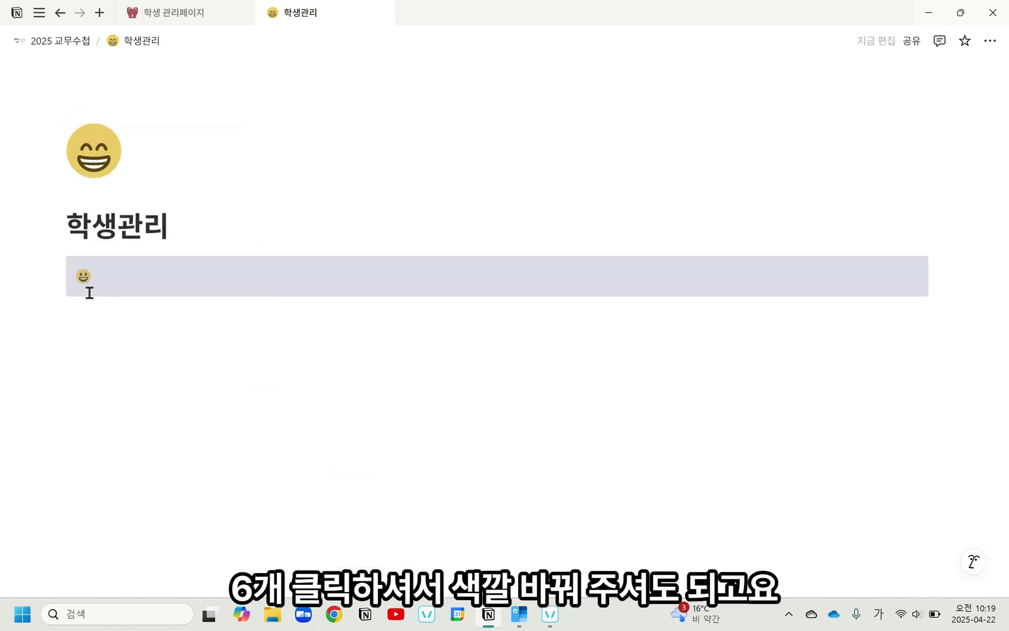
Step: Reset the callout's background colour to the default (기본 배경)
{"action": "left_click", "coordinate": [59, 270]}
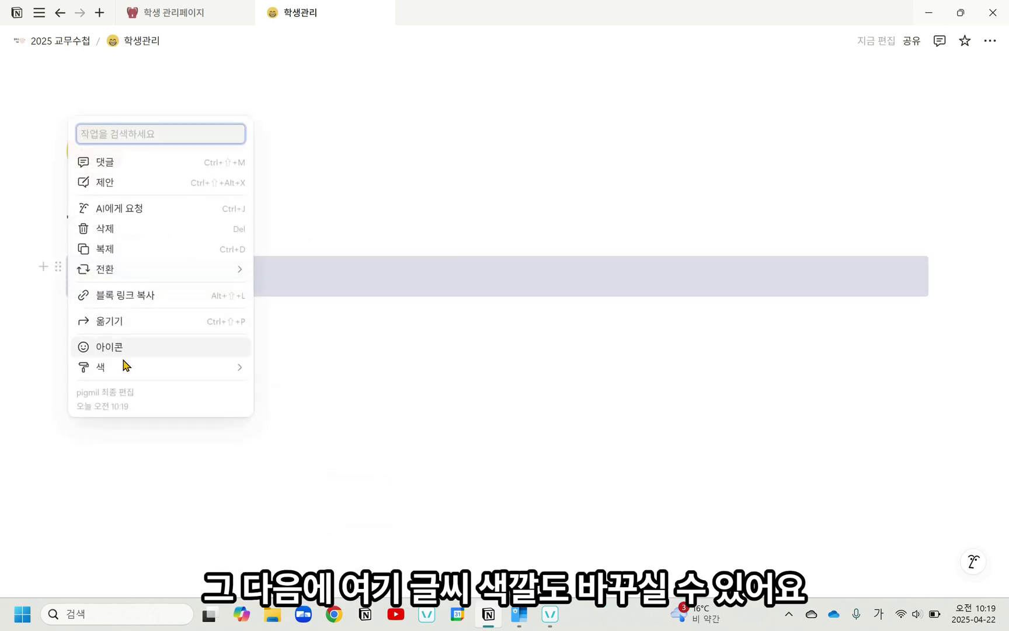
{"action": "mouse_move", "coordinate": [126, 368]}
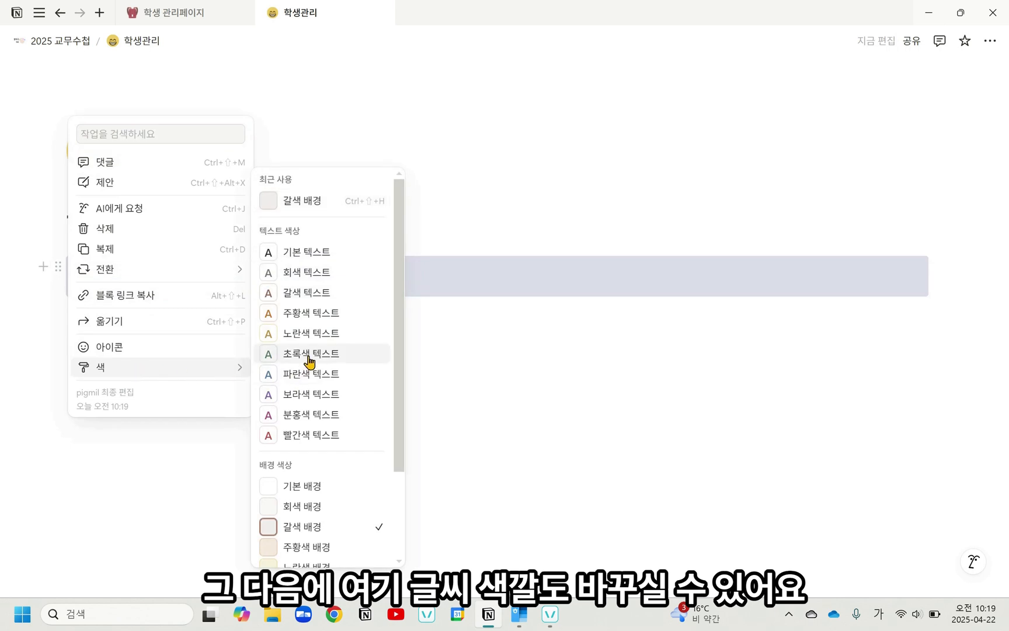
{"action": "left_click", "coordinate": [310, 487]}
{"action": "left_click", "coordinate": [259, 364]}
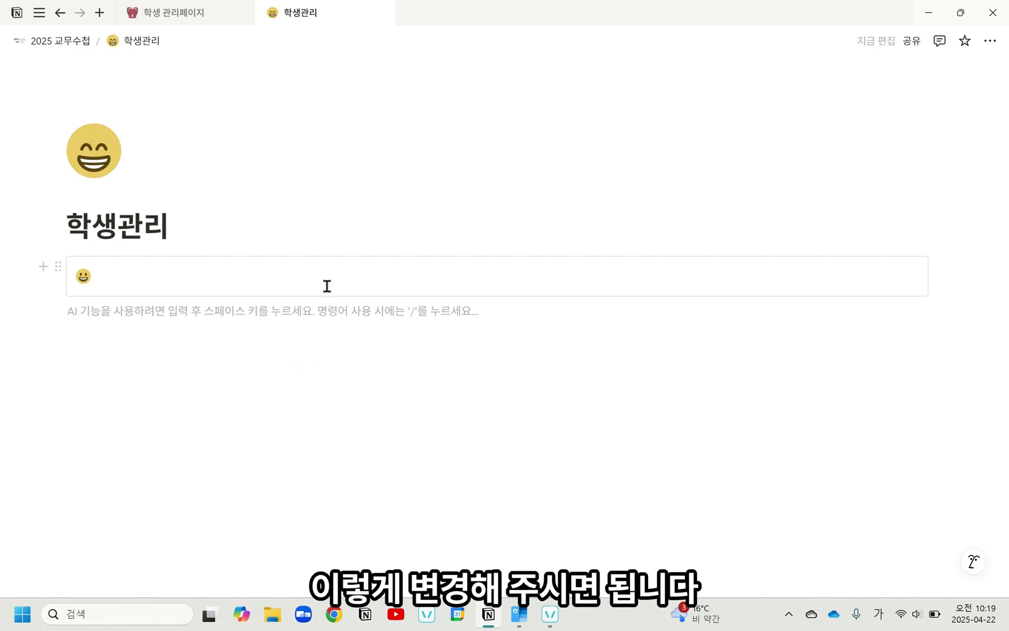
Step: Change the callout's icon to the yellow star emoji
{"action": "left_click", "coordinate": [82, 277]}
{"action": "left_click", "coordinate": [405, 375]}
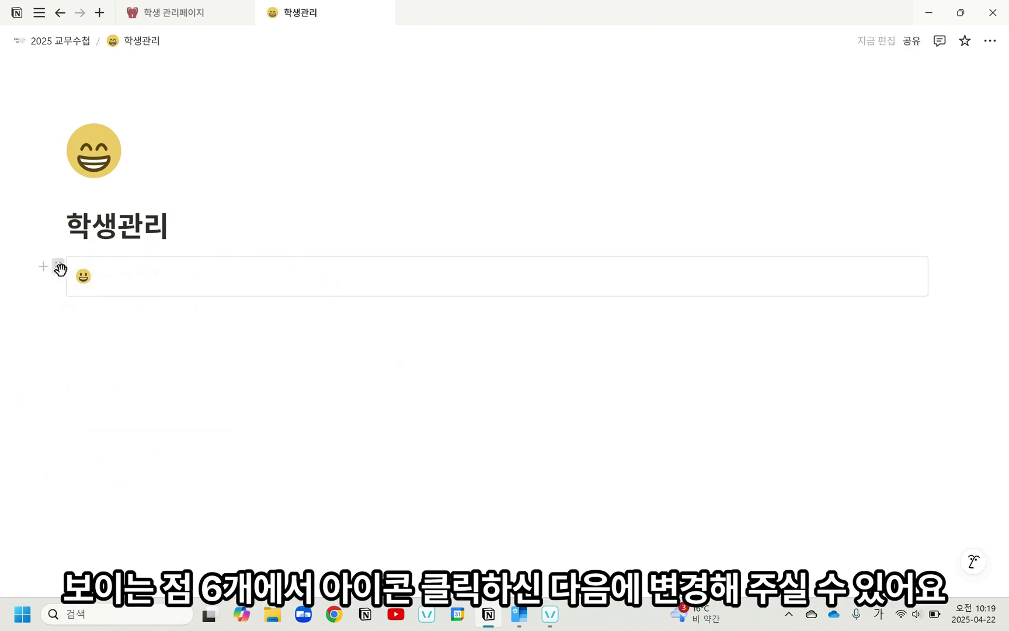
{"action": "left_click", "coordinate": [57, 266]}
{"action": "left_click", "coordinate": [120, 353]}
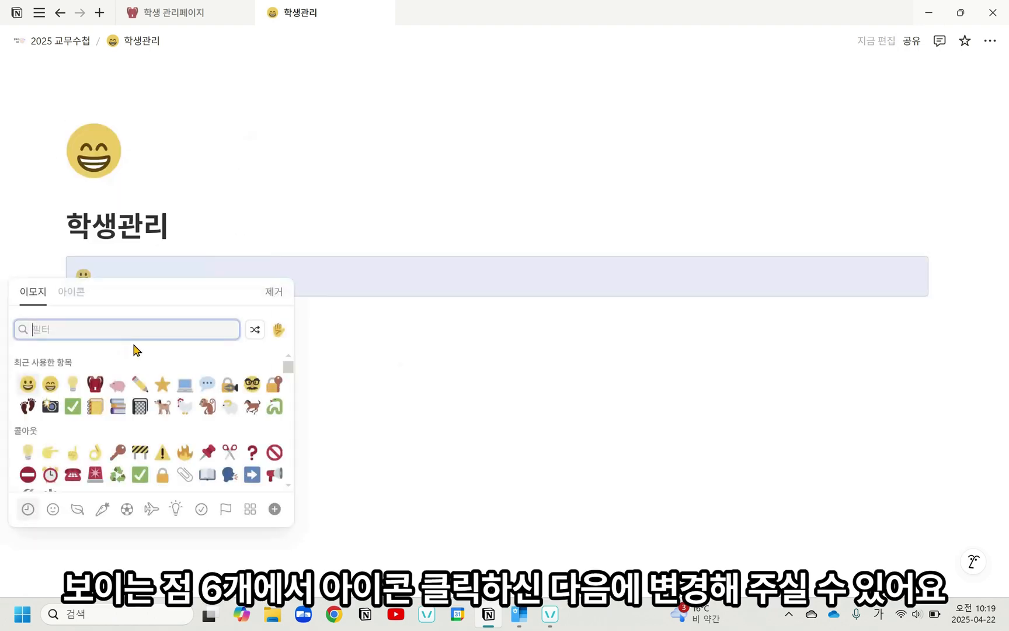
{"action": "left_click", "coordinate": [162, 385]}
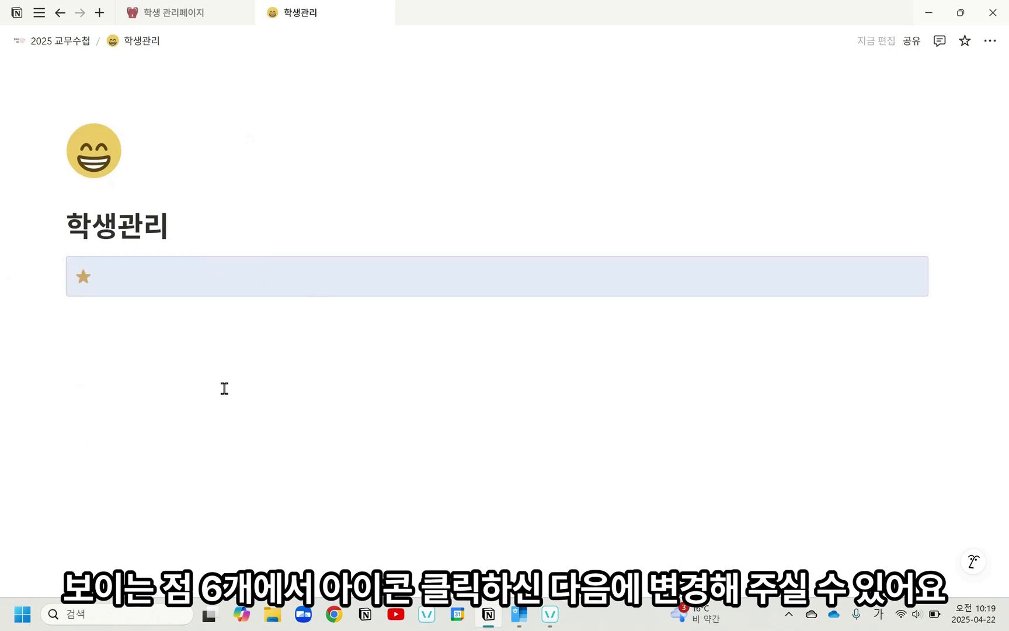
Step: Enter "학급운영 학생 데이터베이스" inside the callout as a level 3 heading (제목3)
{"action": "left_click", "coordinate": [256, 277]}
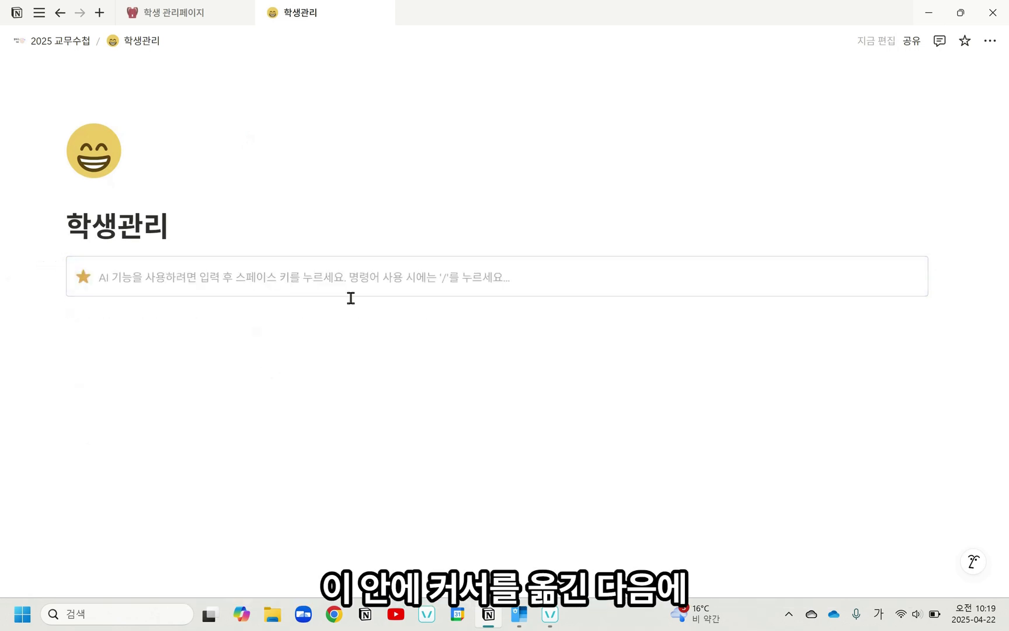
{"action": "type", "text": "##"}
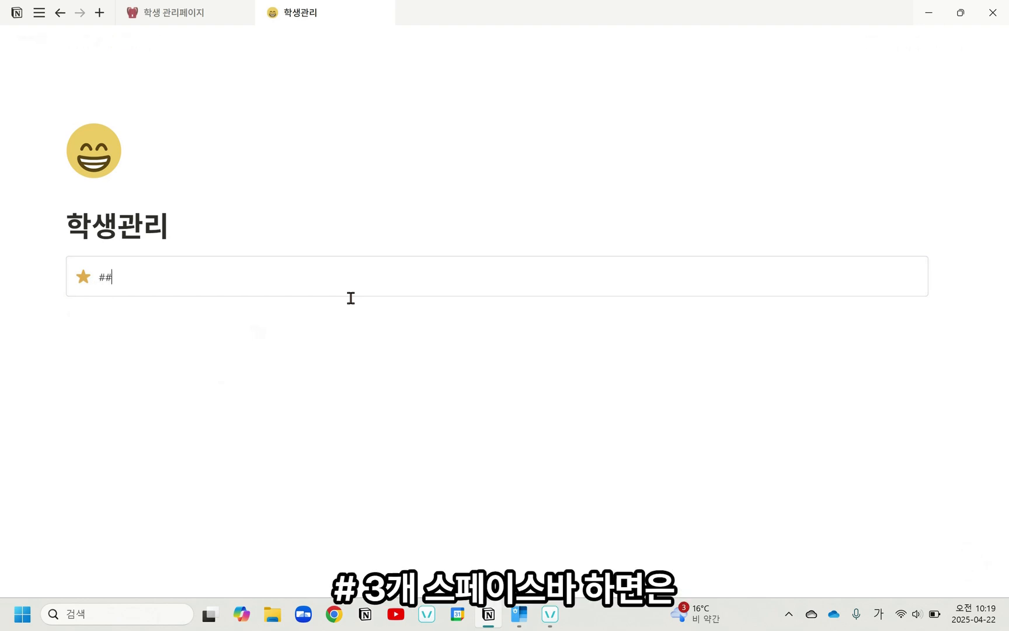
{"action": "type", "text": "# "}
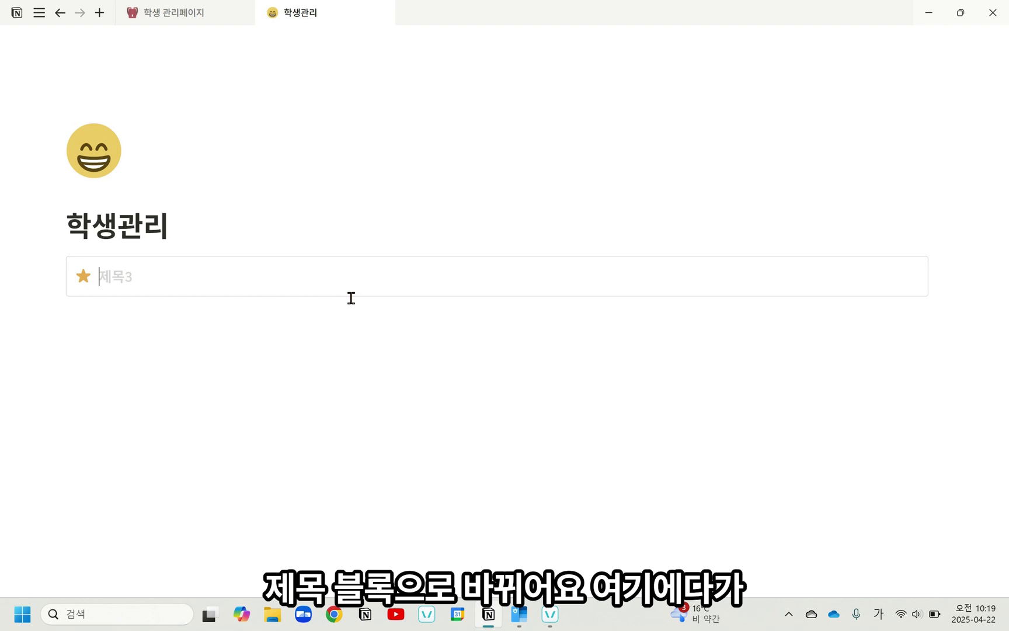
{"action": "type", "text": "학급운영 하"}
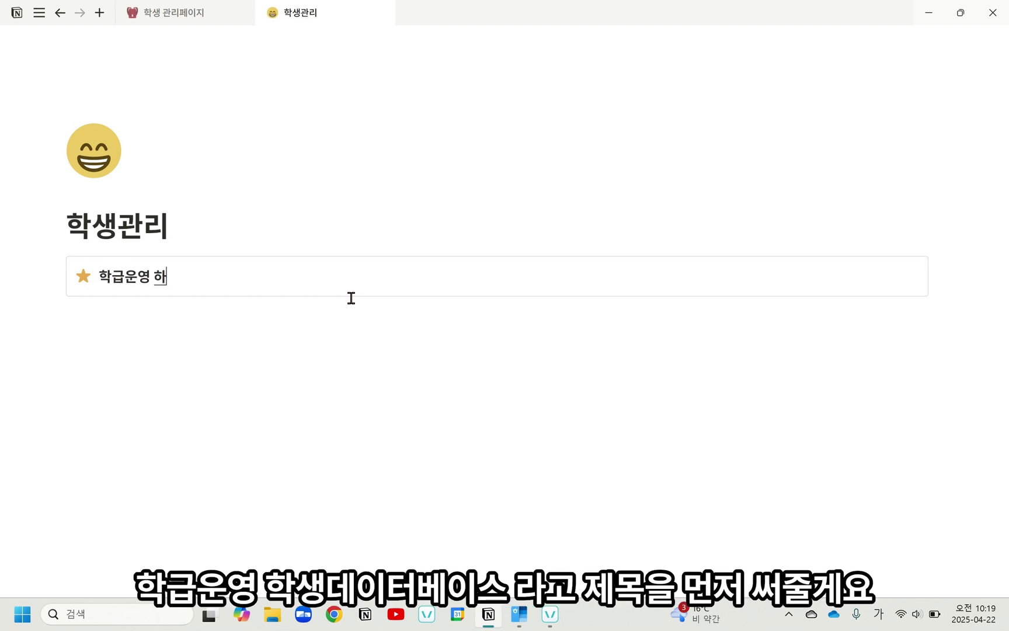
{"action": "key", "text": "BackSpace"}
{"action": "type", "text": "학생 데이터베"}
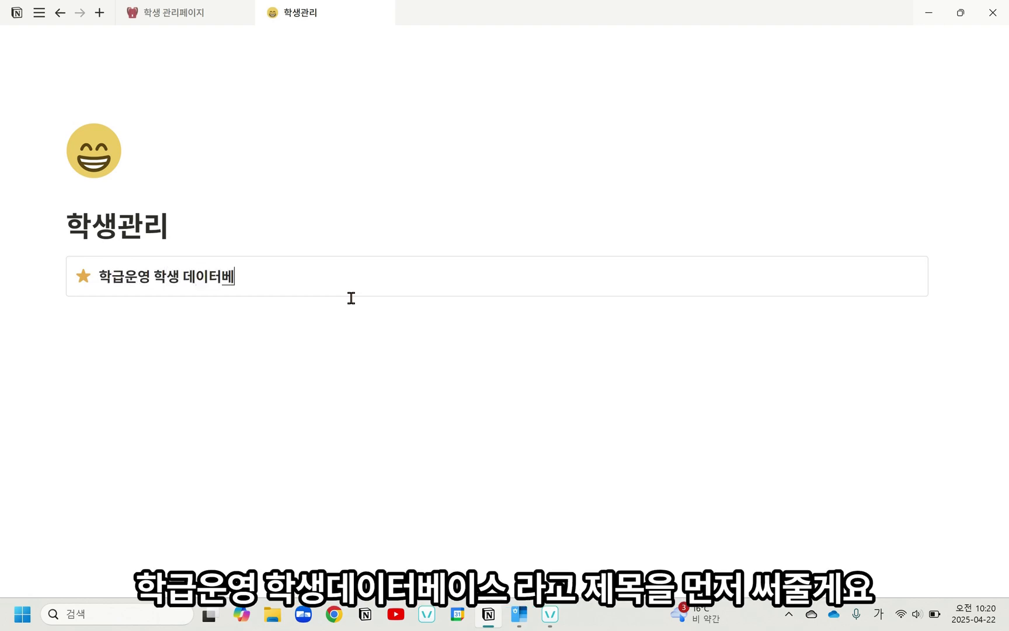
{"action": "type", "text": "이스"}
Step: Insert an inline database (데이터베이스 - 인라인) below the callout
{"action": "left_click", "coordinate": [319, 324]}
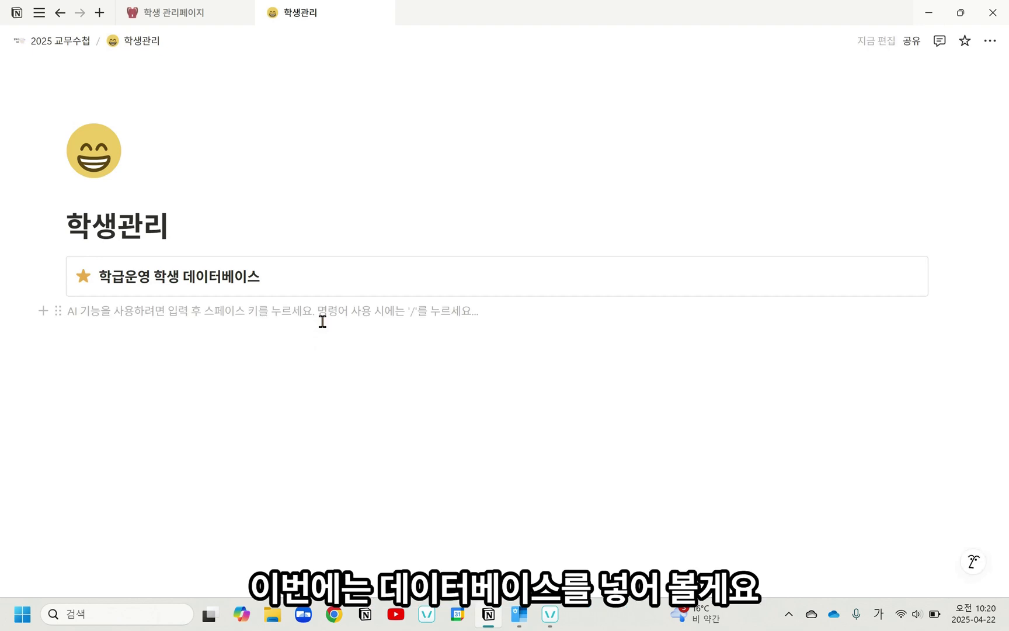
{"action": "type", "text": "/데이터"}
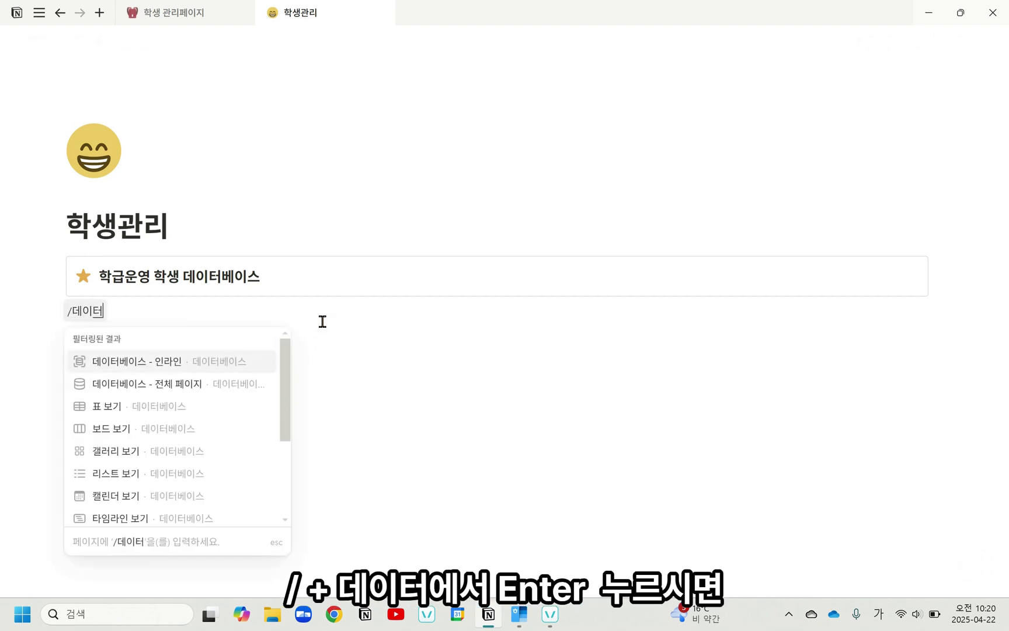
{"action": "key", "text": "Return"}
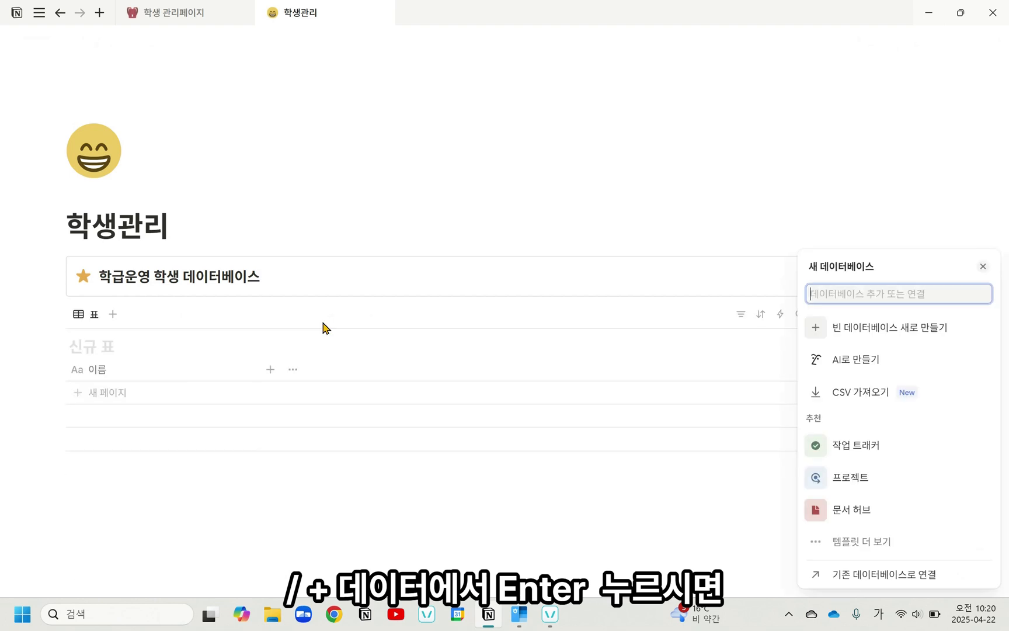
Step: Title the new database table "학급운영 학생 DB"
{"action": "left_click", "coordinate": [96, 345]}
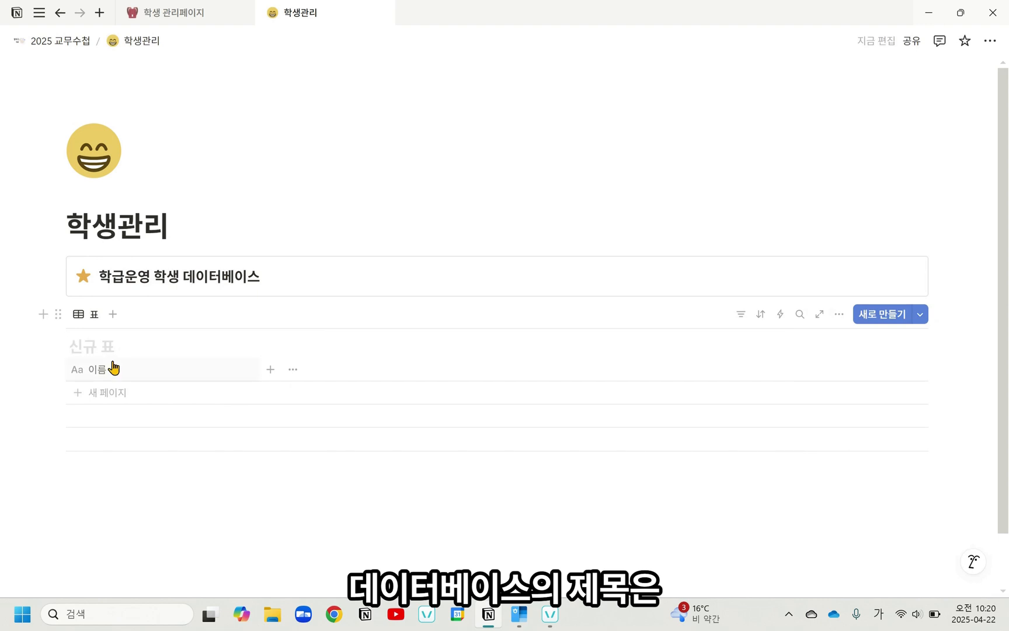
{"action": "type", "text": "학급"}
{"action": "type", "text": "운영 학생"}
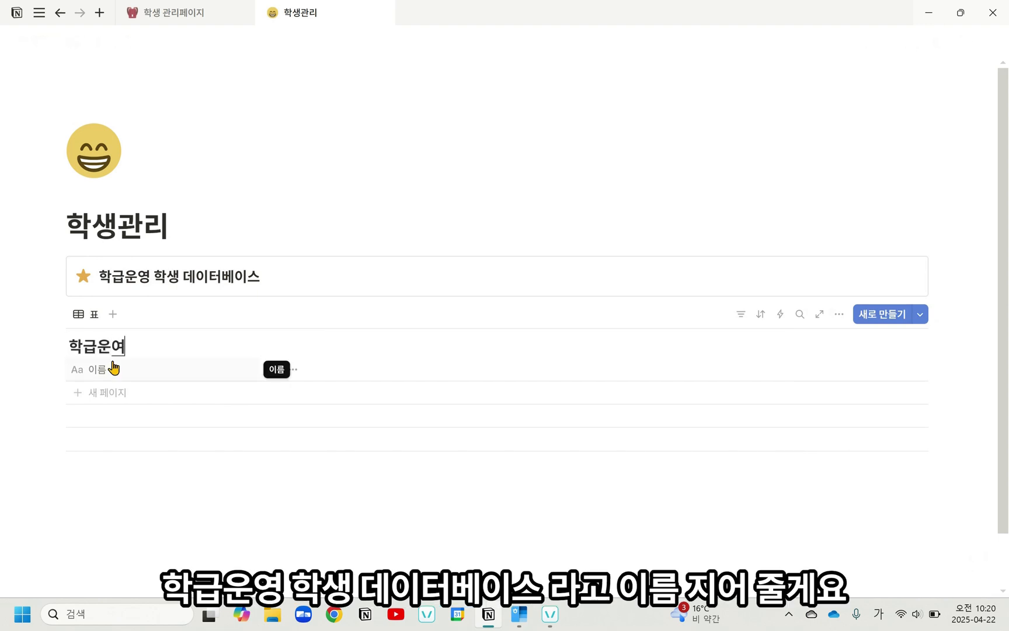
{"action": "key", "text": "Hangul"}
{"action": "type", "text": "1d"}
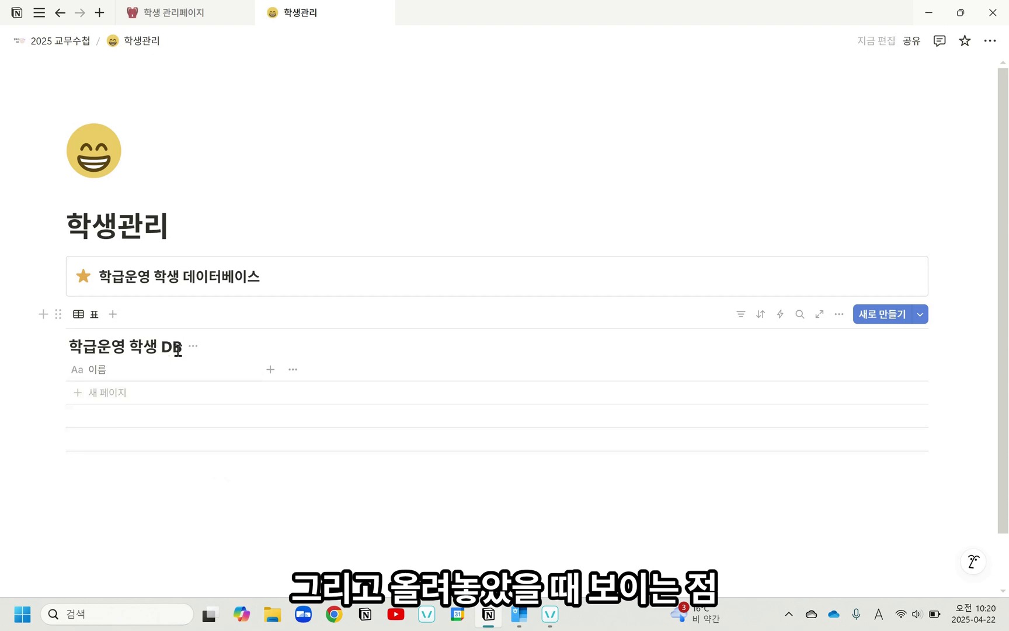
Step: Hide the title of the 학급운영 학생 DB inline database
{"action": "left_click", "coordinate": [193, 348]}
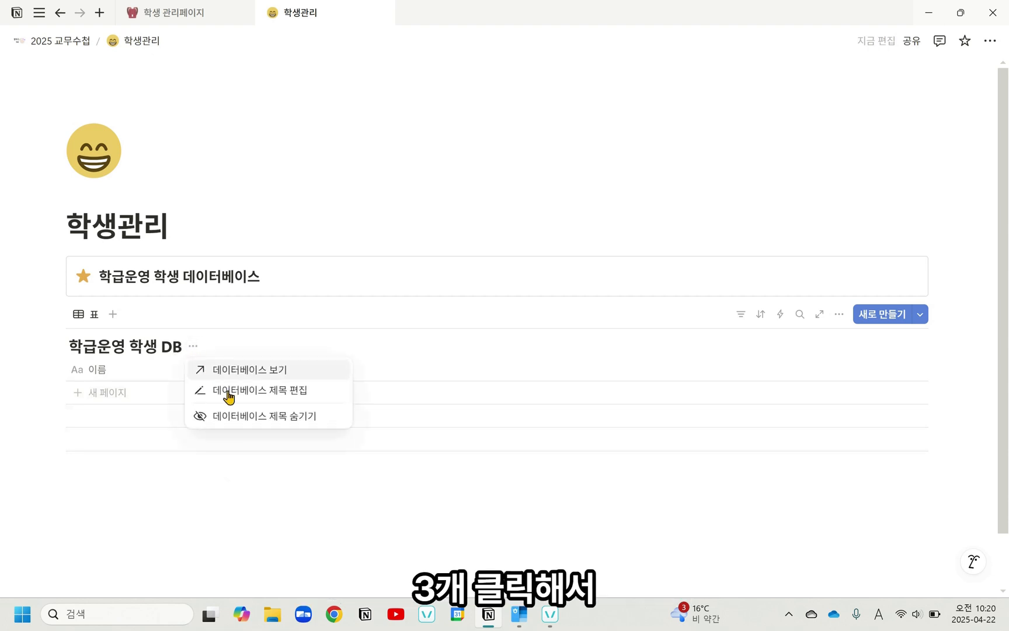
{"action": "left_click", "coordinate": [261, 416]}
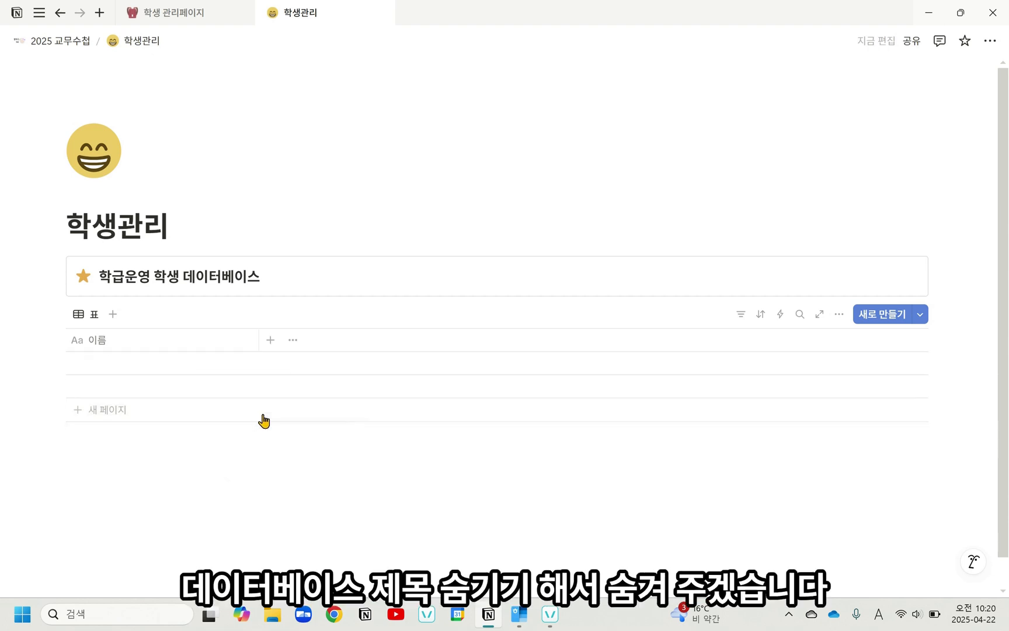
{"action": "left_click", "coordinate": [324, 494]}
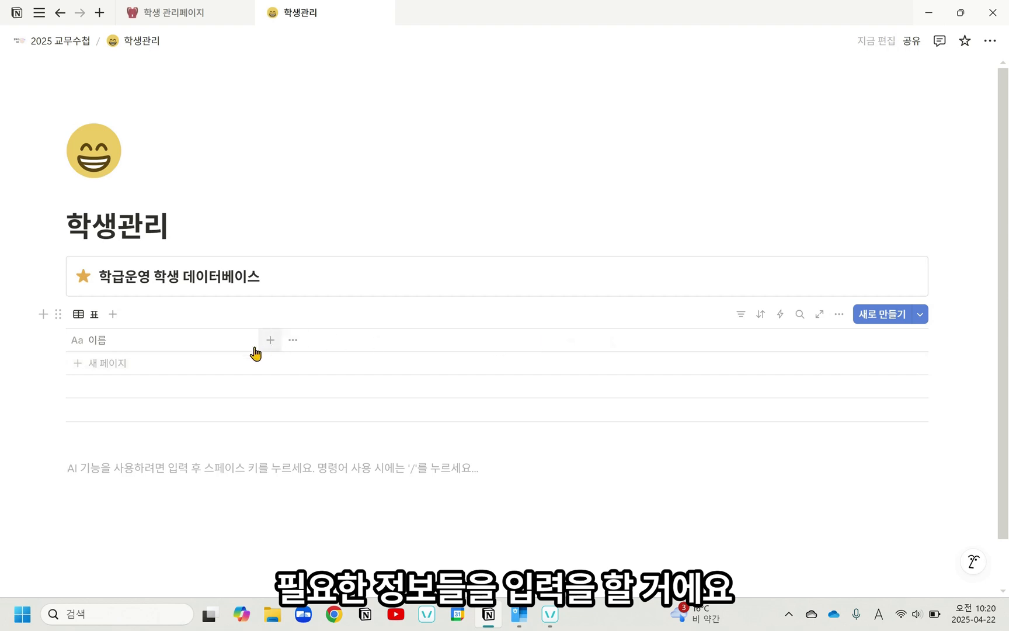
Step: Keep the 이름 property's name as it is and narrow its column to roughly half the width
{"action": "left_click", "coordinate": [164, 346]}
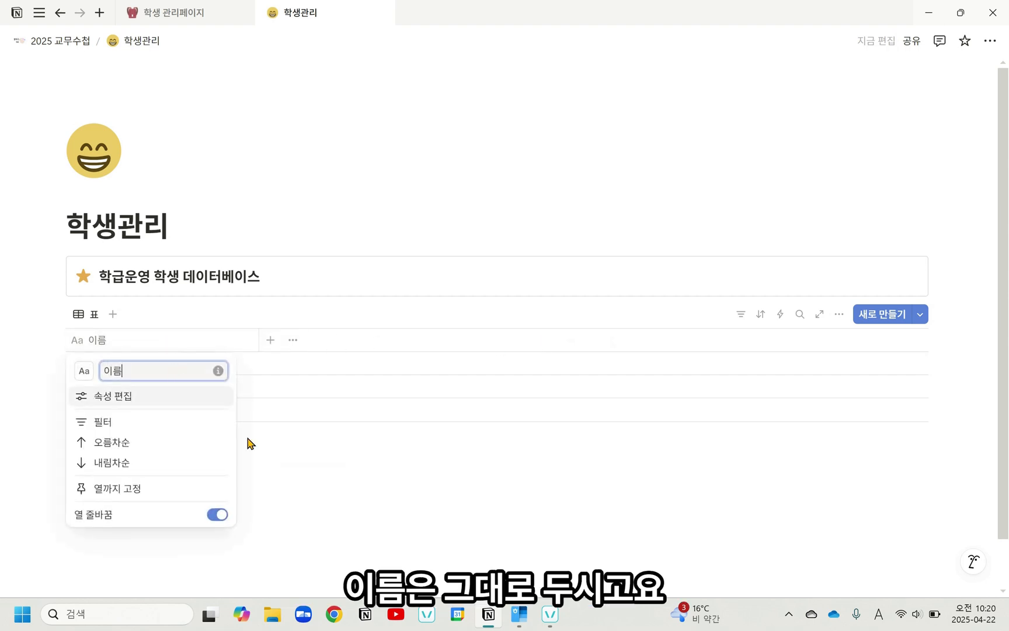
{"action": "left_click", "coordinate": [291, 478]}
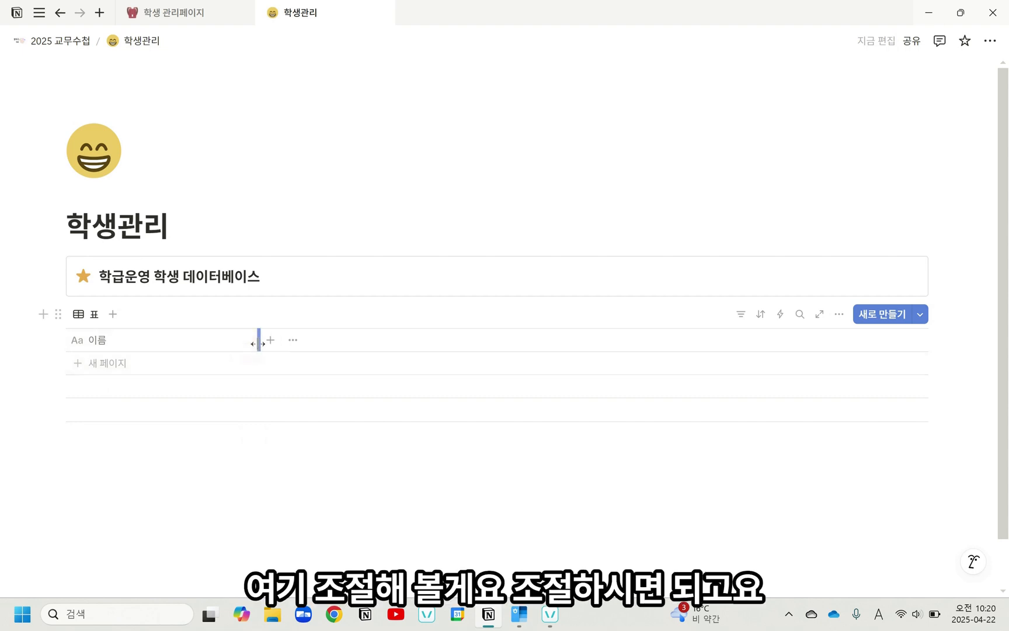
{"action": "left_click_drag", "start_coordinate": [258, 344], "coordinate": [156, 343]}
Step: Add a number (숫자) property to the database and name it 번호
{"action": "left_click", "coordinate": [169, 341]}
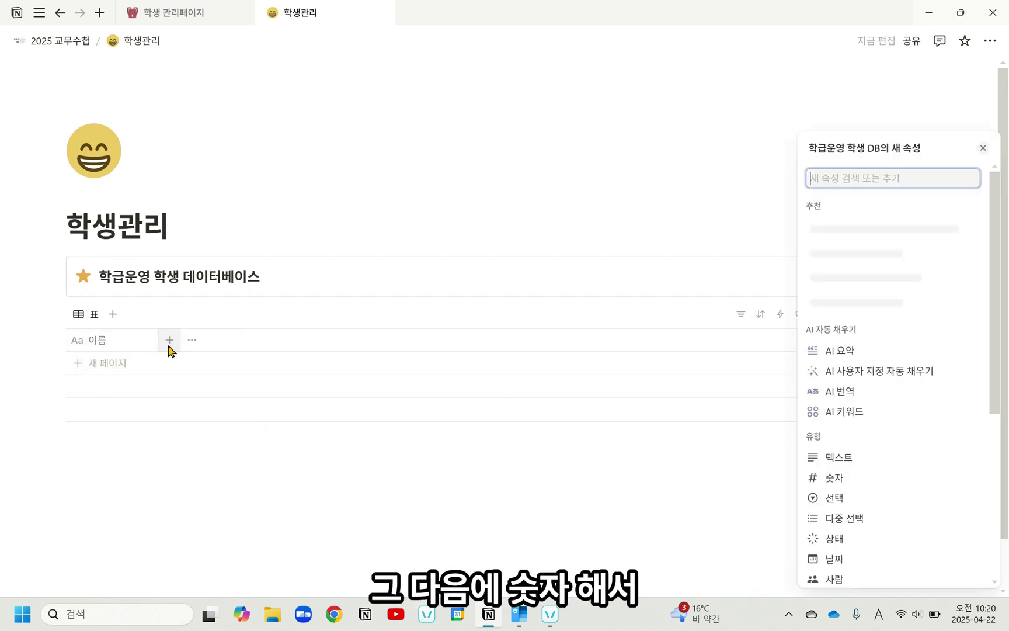
{"action": "left_click", "coordinate": [847, 485]}
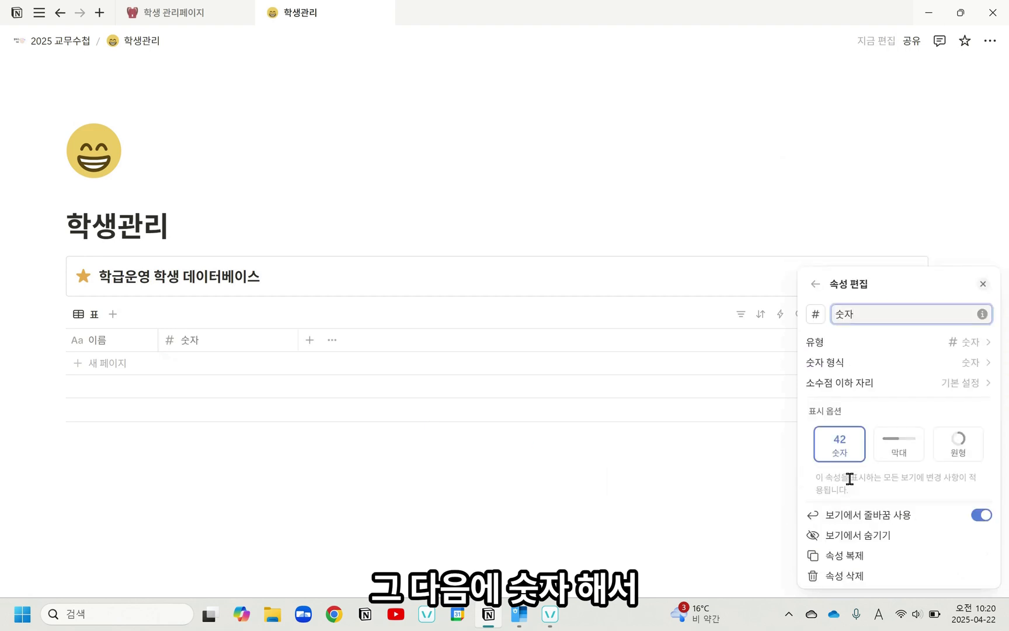
{"action": "type", "text": "ㅇ"}
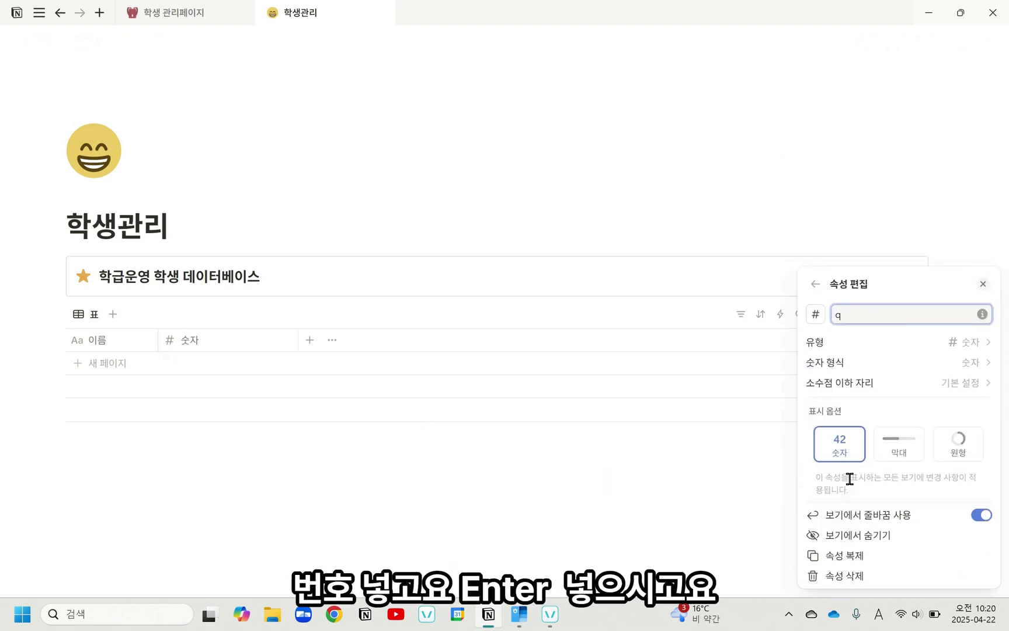
{"action": "key", "text": "BackSpace"}
{"action": "key", "text": "Hangul"}
{"action": "type", "text": "베"}
{"action": "key", "text": "Return"}
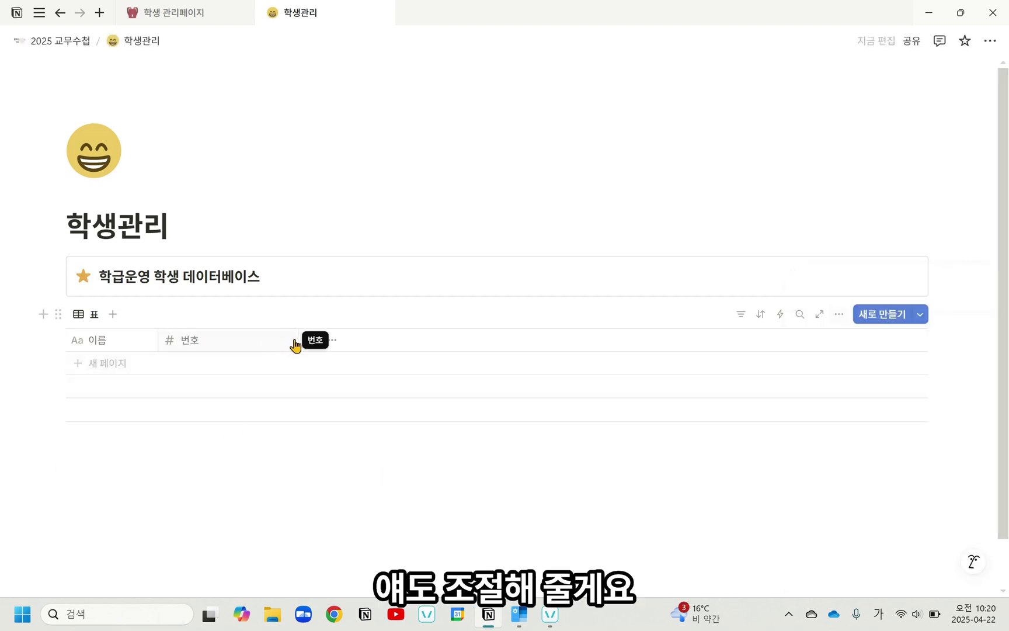
Step: Narrow the 번호 column to about half its width and move it in front of the 이름 column
{"action": "left_click_drag", "start_coordinate": [297, 338], "coordinate": [223, 426]}
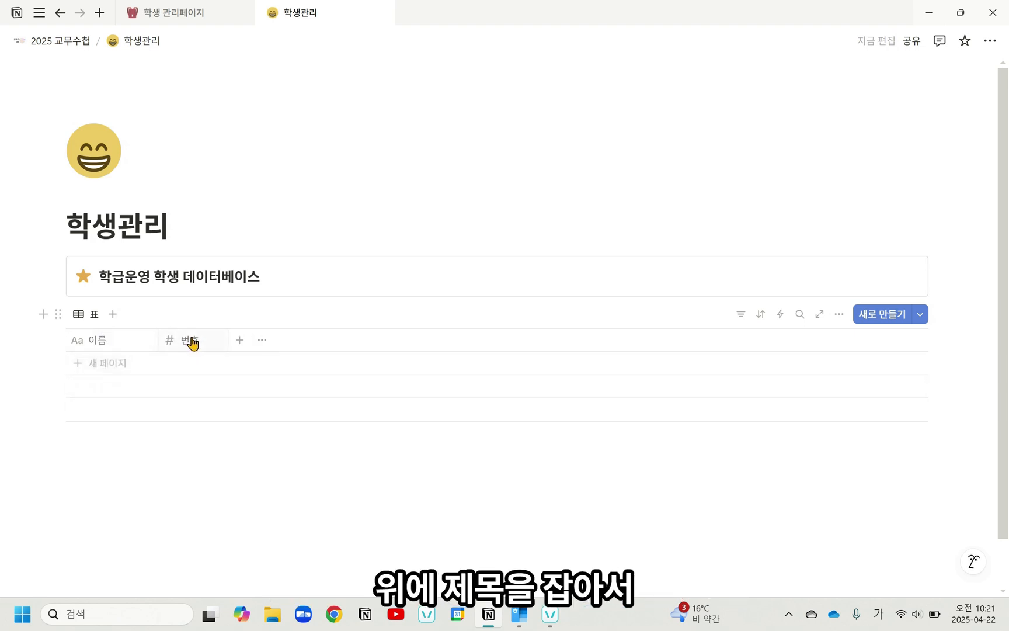
{"action": "left_click_drag", "start_coordinate": [192, 343], "coordinate": [117, 340]}
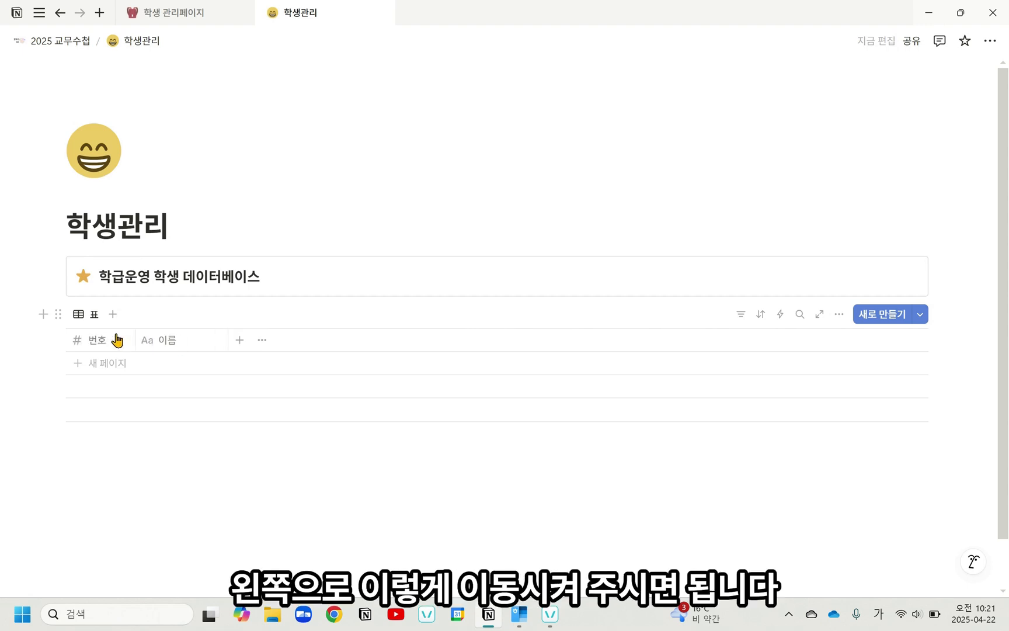
Step: Add a select (선택) property to the database and name it 성별
{"action": "left_click", "coordinate": [241, 342]}
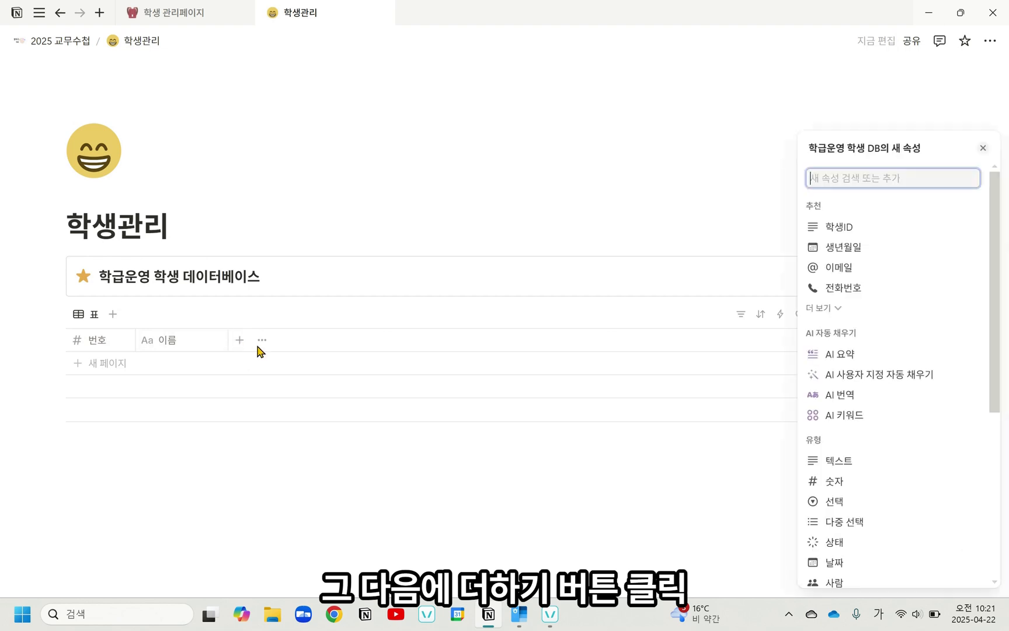
{"action": "left_click", "coordinate": [837, 501]}
{"action": "key", "text": "BackSpace"}
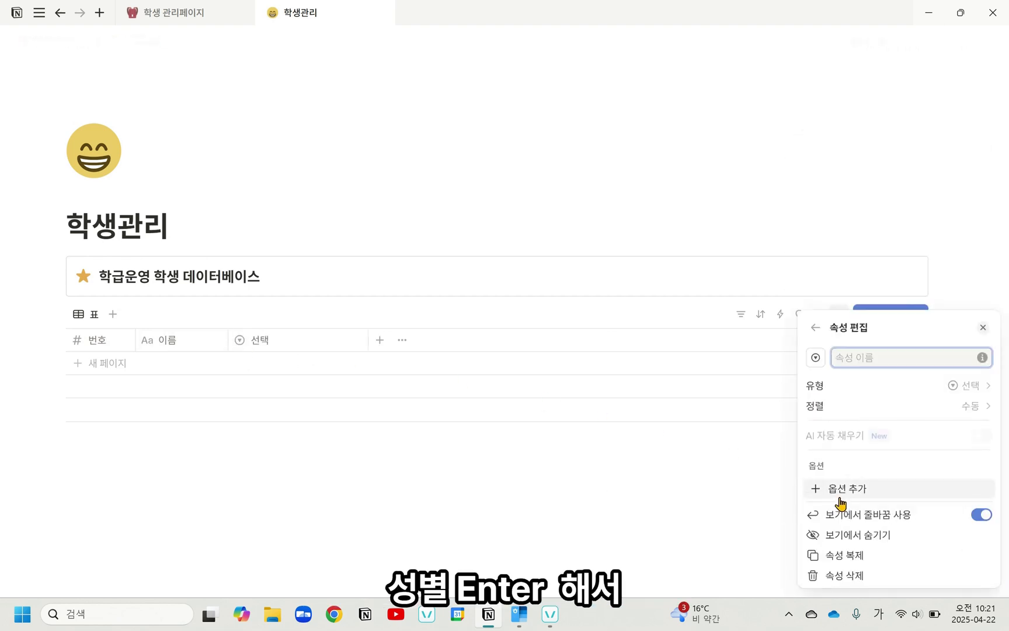
{"action": "key", "text": "Return"}
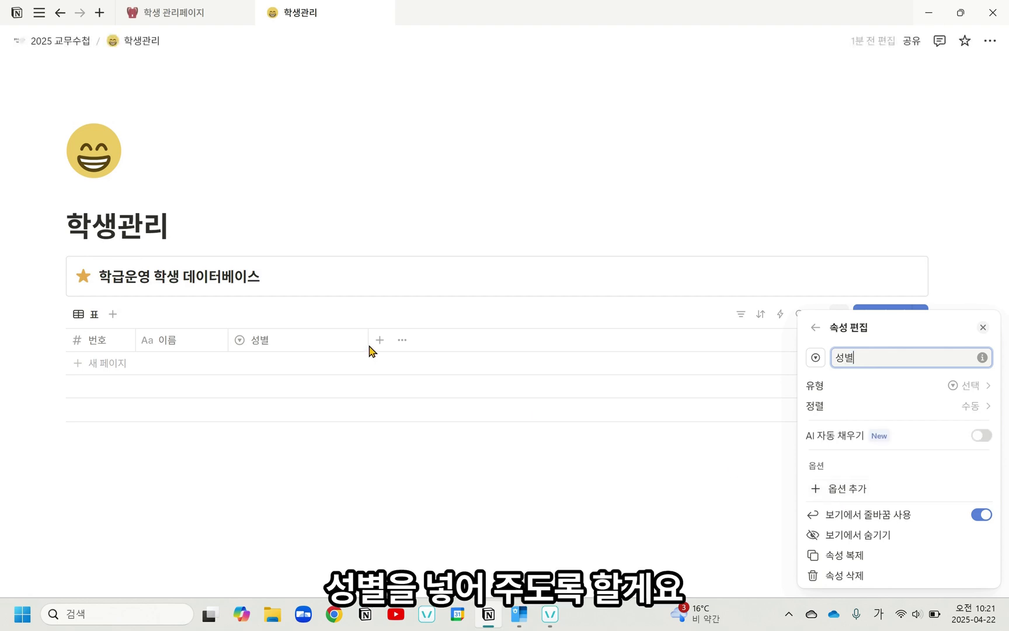
Step: Add the options 남 and 여 to the 성별 property
{"action": "left_click", "coordinate": [871, 492]}
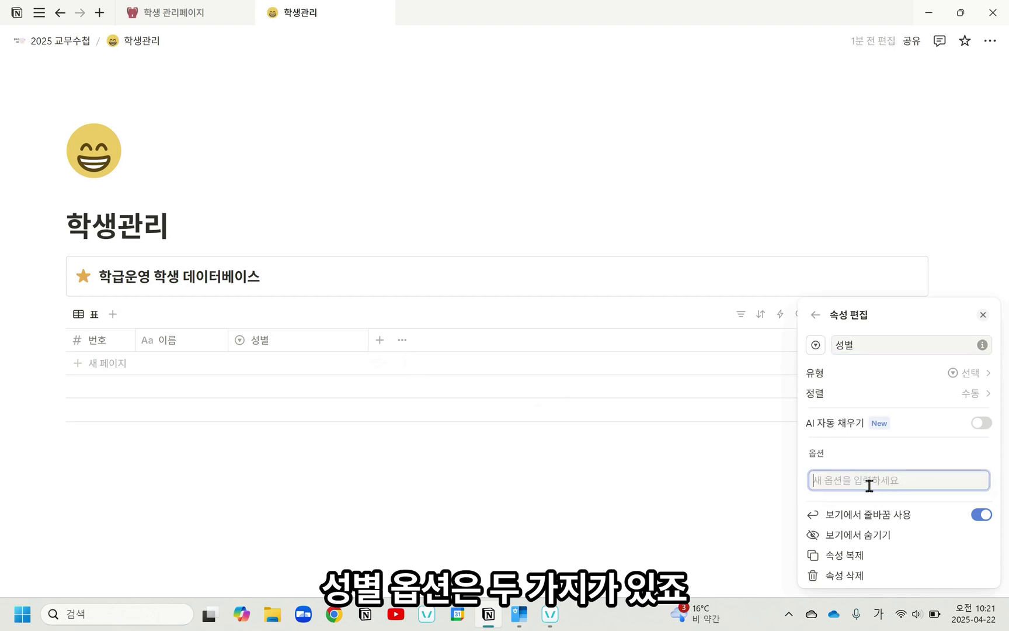
{"action": "type", "text": "남"}
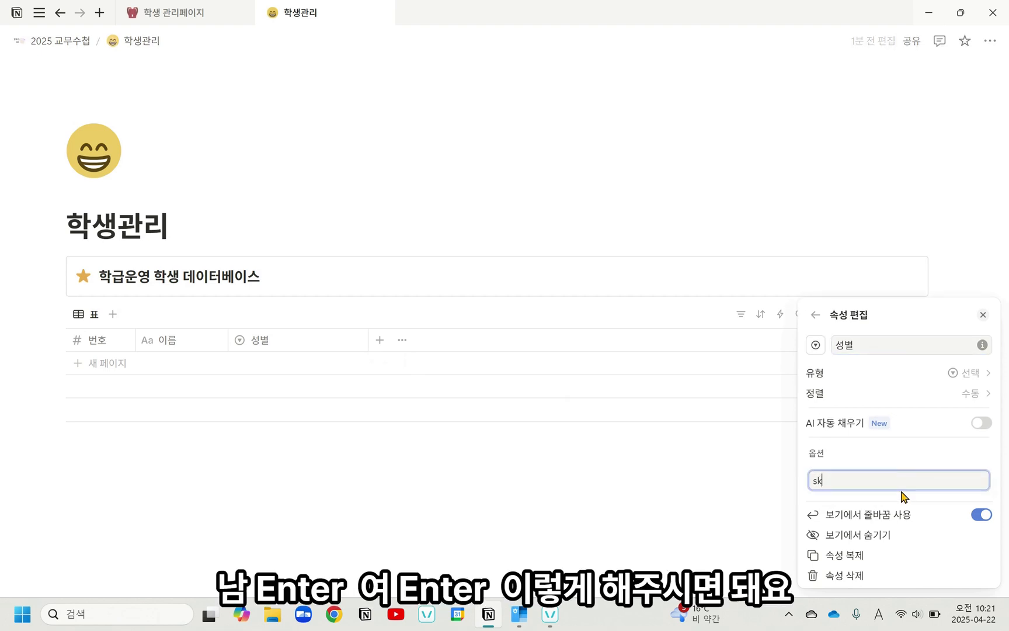
{"action": "key", "text": "Return"}
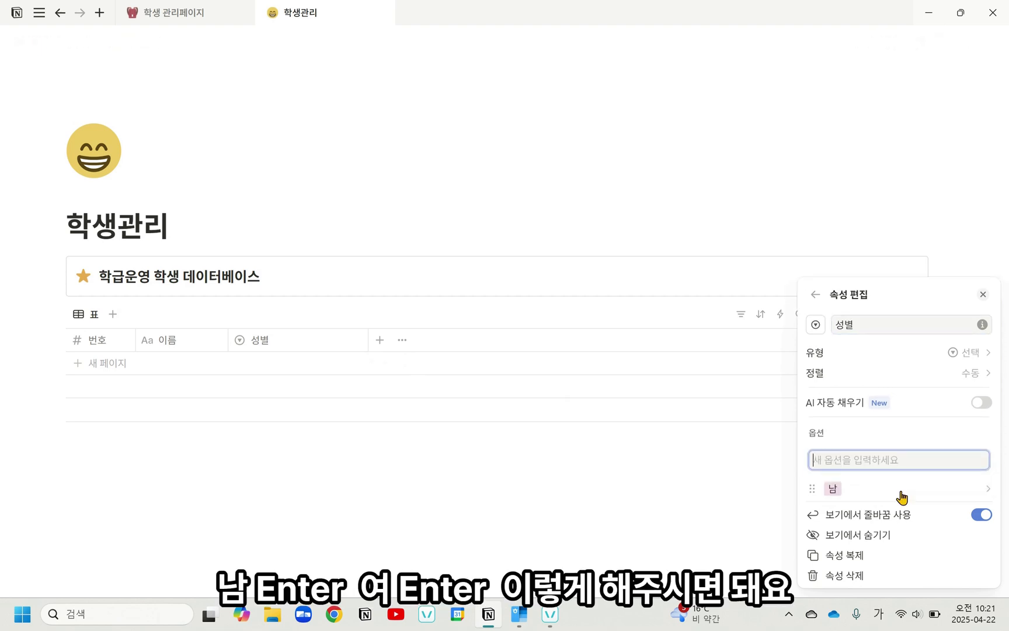
{"action": "type", "text": "여"}
{"action": "key", "text": "Return"}
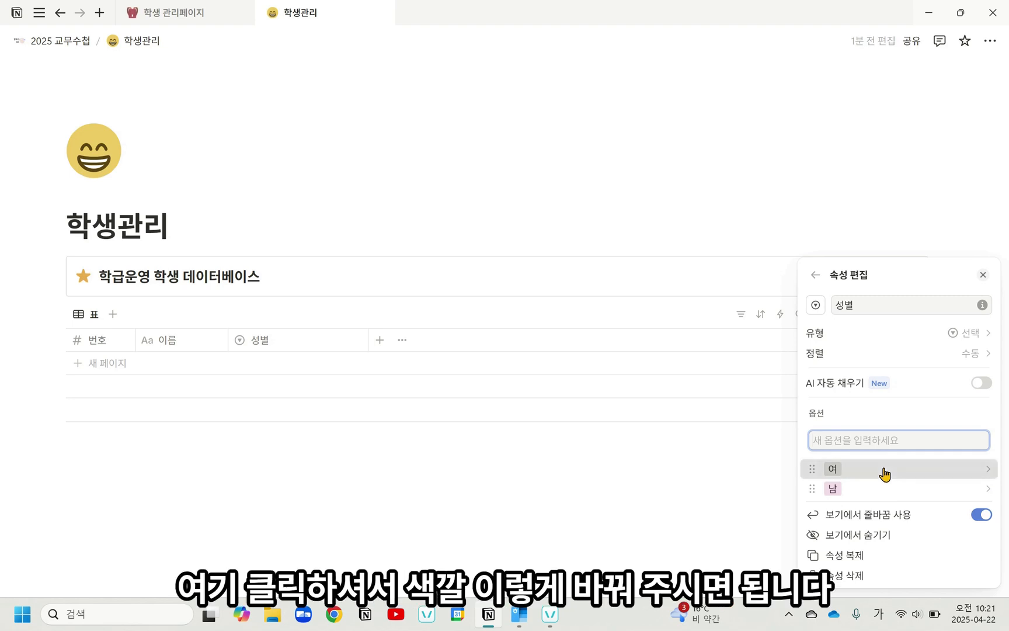
Step: Change the colour of the 여 option to green (초록색) and close the property settings
{"action": "left_click", "coordinate": [885, 474]}
{"action": "left_click", "coordinate": [883, 368]}
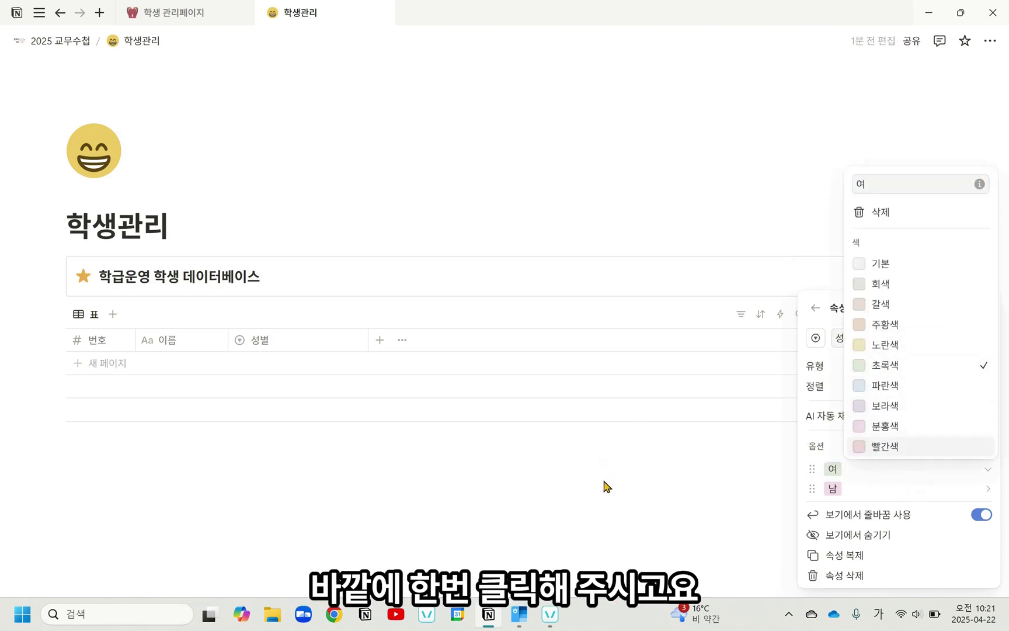
{"action": "left_click", "coordinate": [605, 486]}
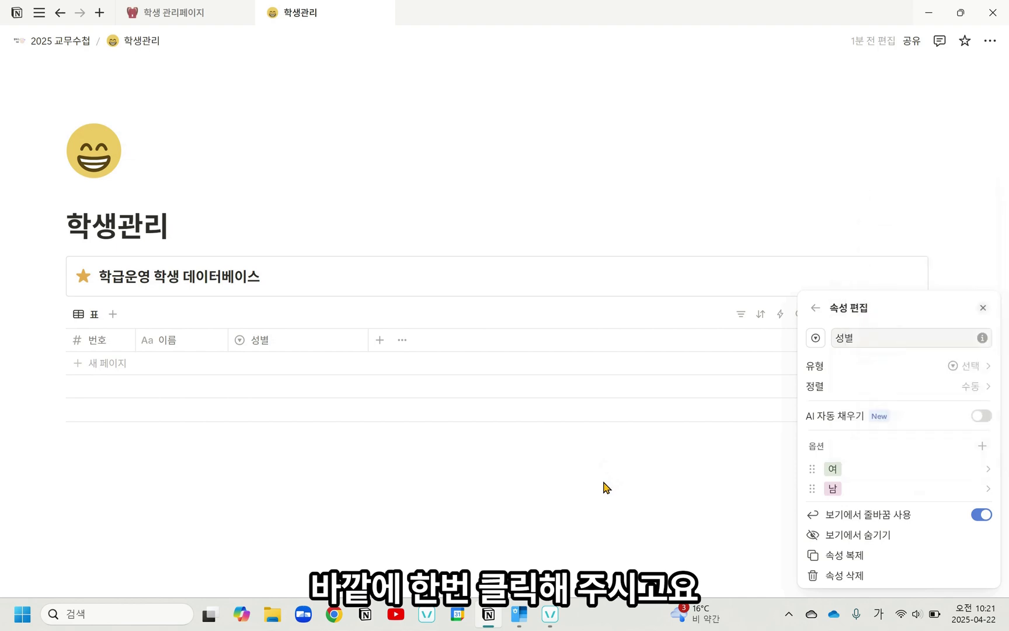
{"action": "left_click", "coordinate": [509, 476]}
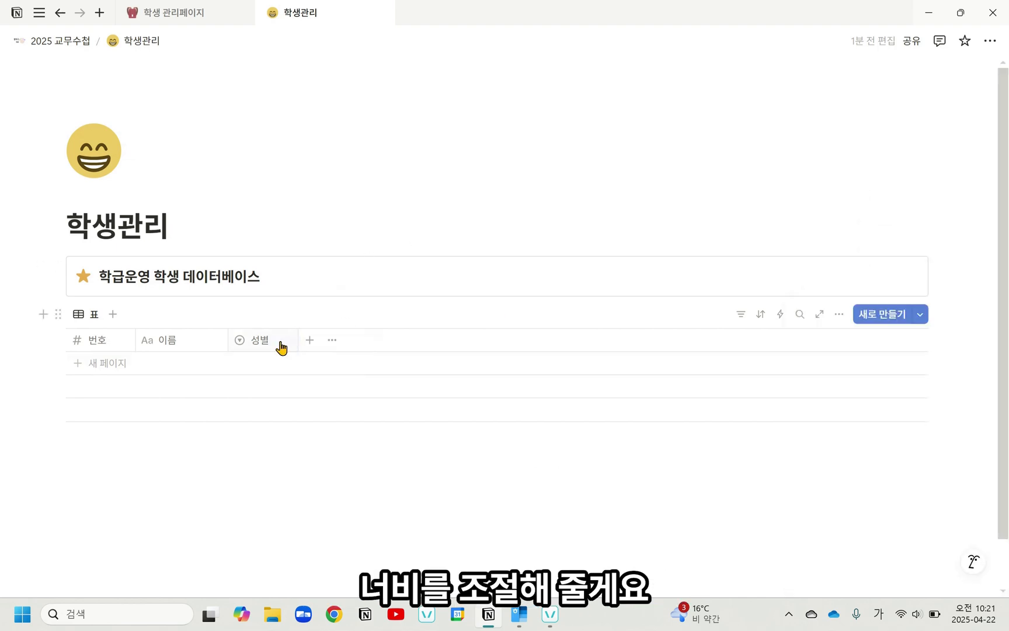
Step: Add the suggested 생년월일 property to the database
{"action": "left_click", "coordinate": [310, 341]}
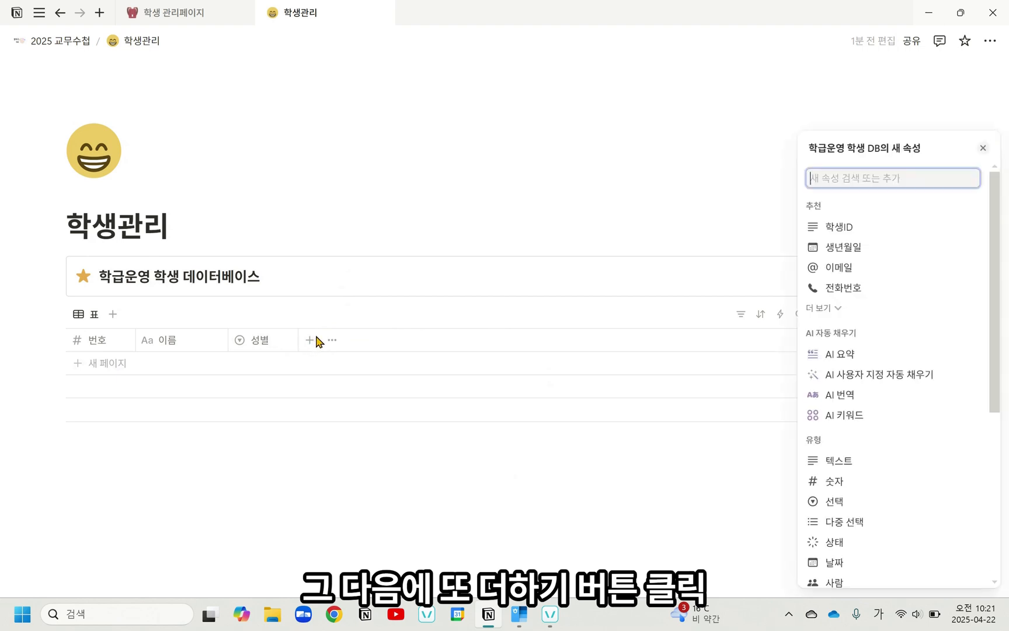
{"action": "type", "text": "생년월"}
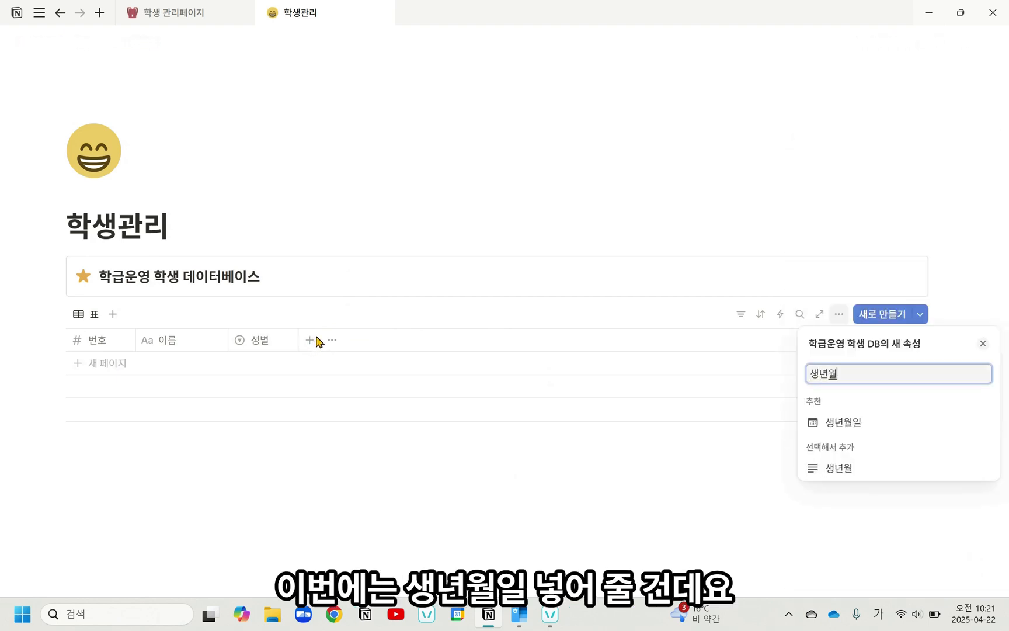
{"action": "type", "text": "일"}
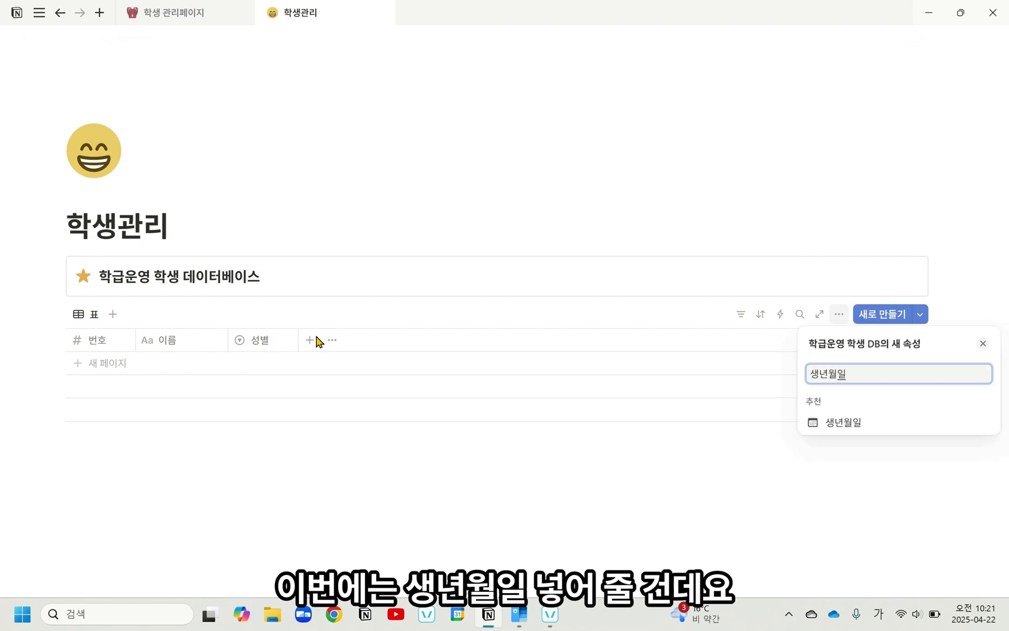
{"action": "left_click", "coordinate": [912, 420]}
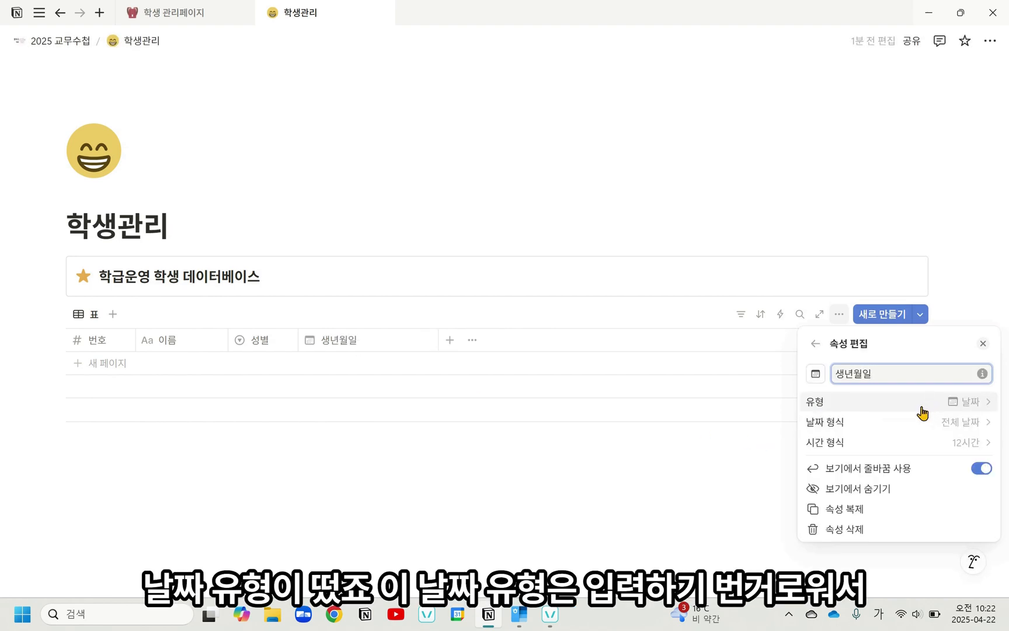
Step: Change the 생년월일 property's type to text (텍스트) and narrow its column slightly
{"action": "left_click", "coordinate": [923, 410]}
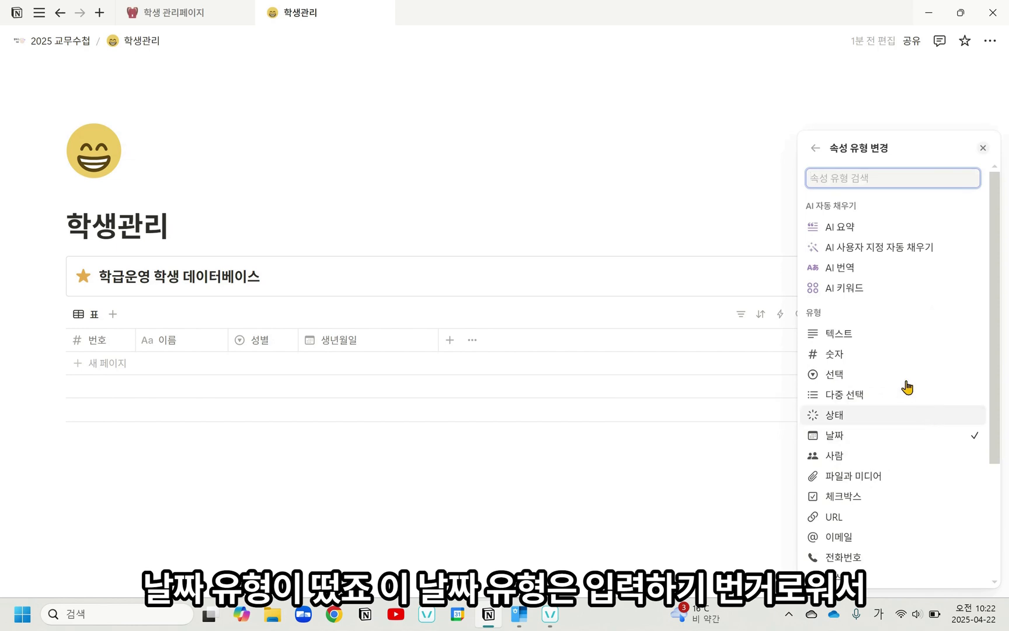
{"action": "left_click", "coordinate": [879, 335]}
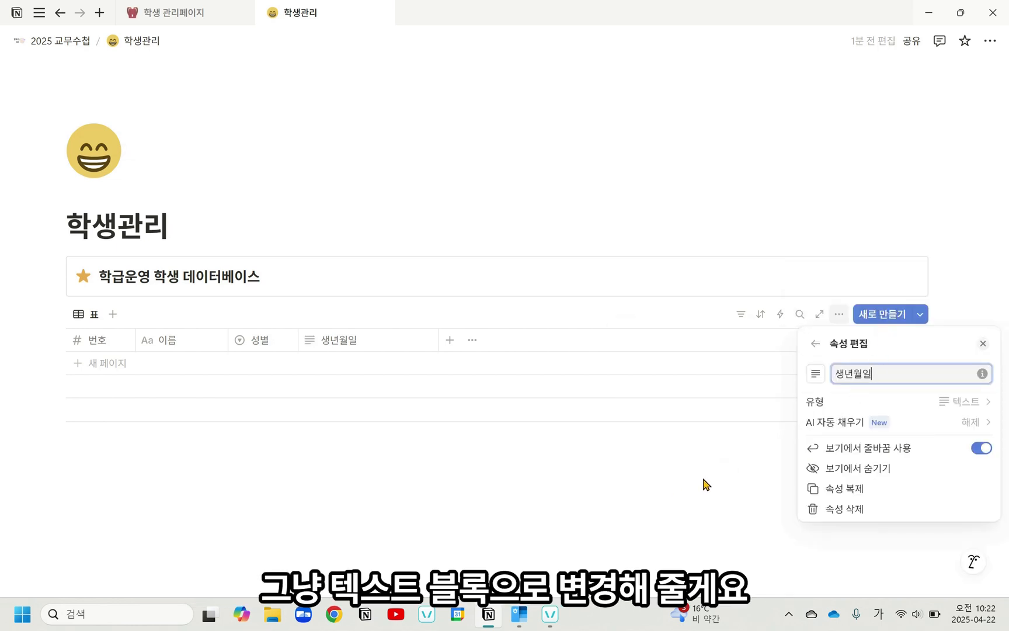
{"action": "left_click", "coordinate": [401, 476]}
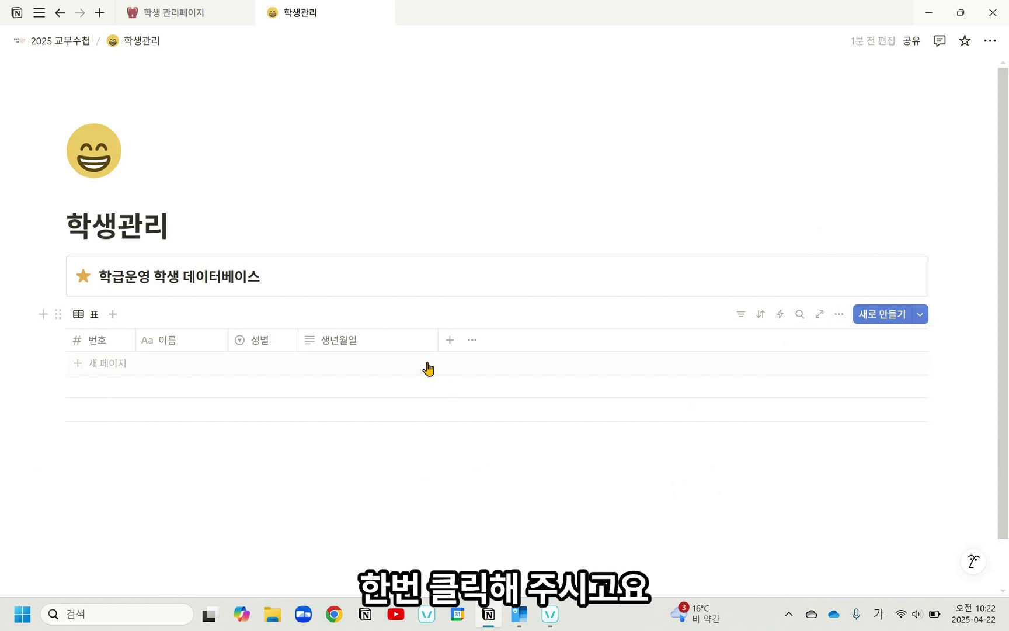
{"action": "left_click_drag", "start_coordinate": [437, 344], "coordinate": [419, 349]}
Step: Add a multi-select (다중 선택) property to the database and name it 참고사항
{"action": "left_click", "coordinate": [430, 345]}
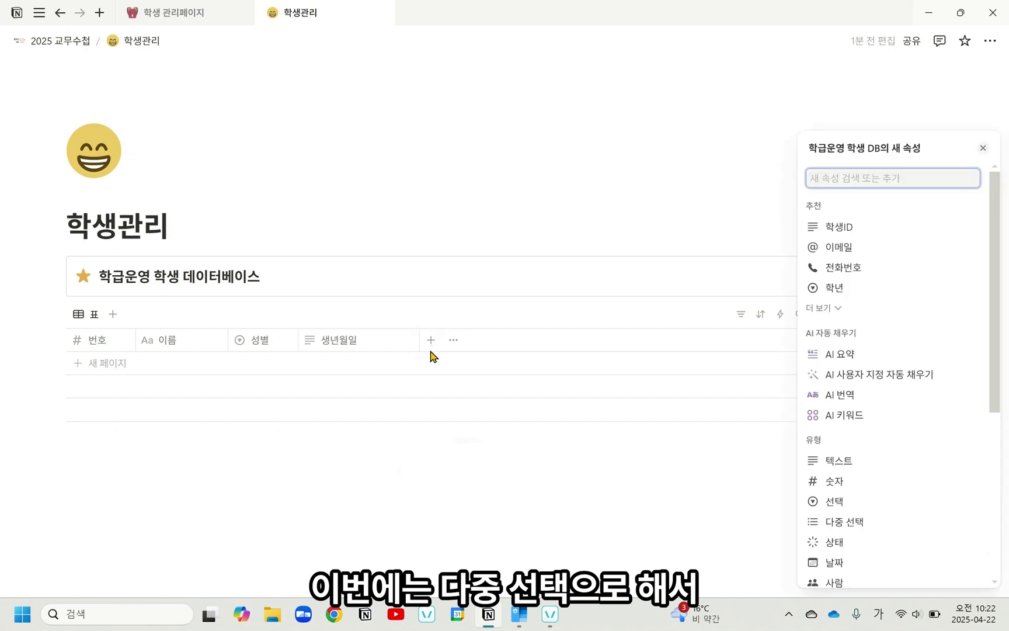
{"action": "left_click", "coordinate": [848, 521]}
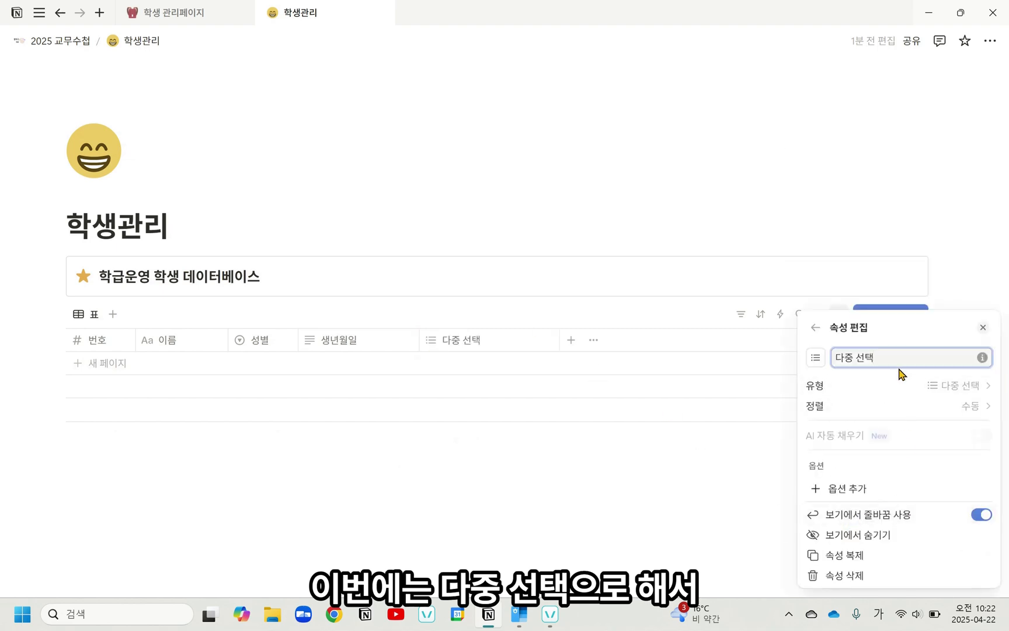
{"action": "left_click_drag", "start_coordinate": [883, 357], "coordinate": [797, 346]}
{"action": "type", "text": "참고사항"}
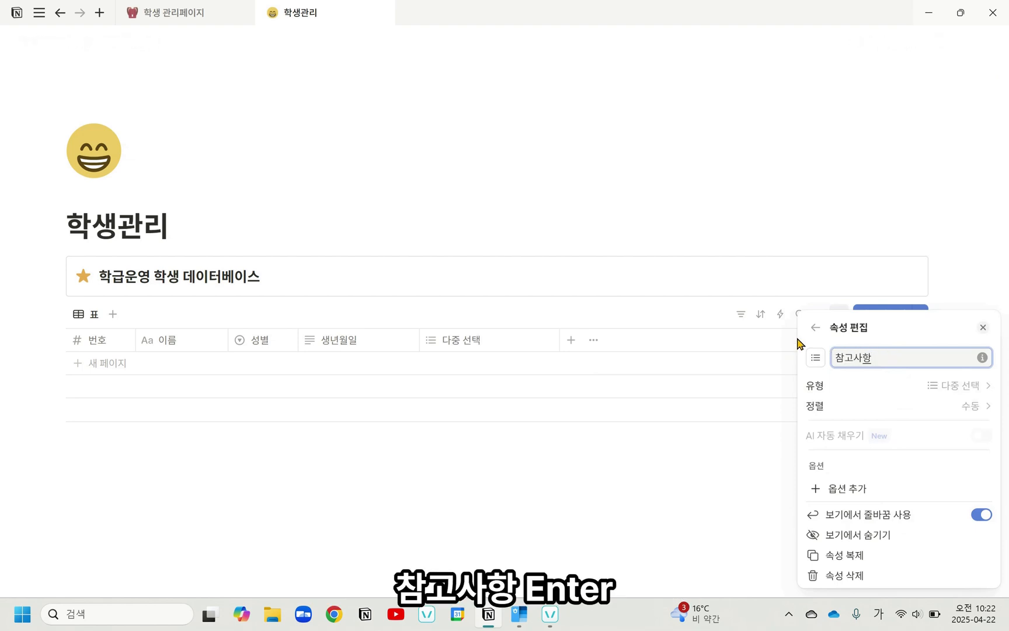
{"action": "key", "text": "Return"}
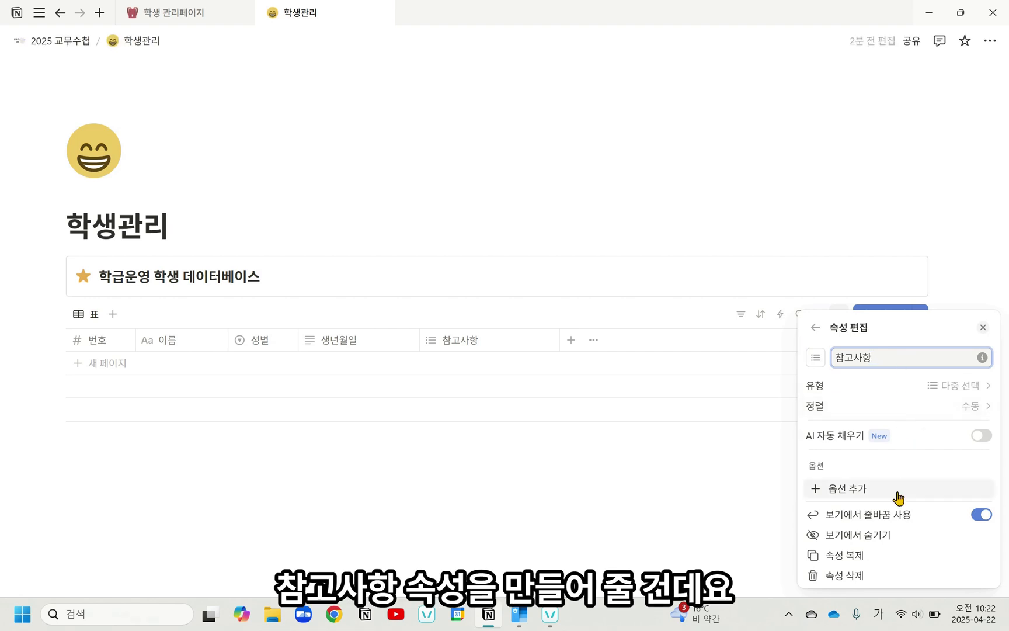
Step: Add the option 학습지원 to the 참고사항 property
{"action": "left_click", "coordinate": [875, 496]}
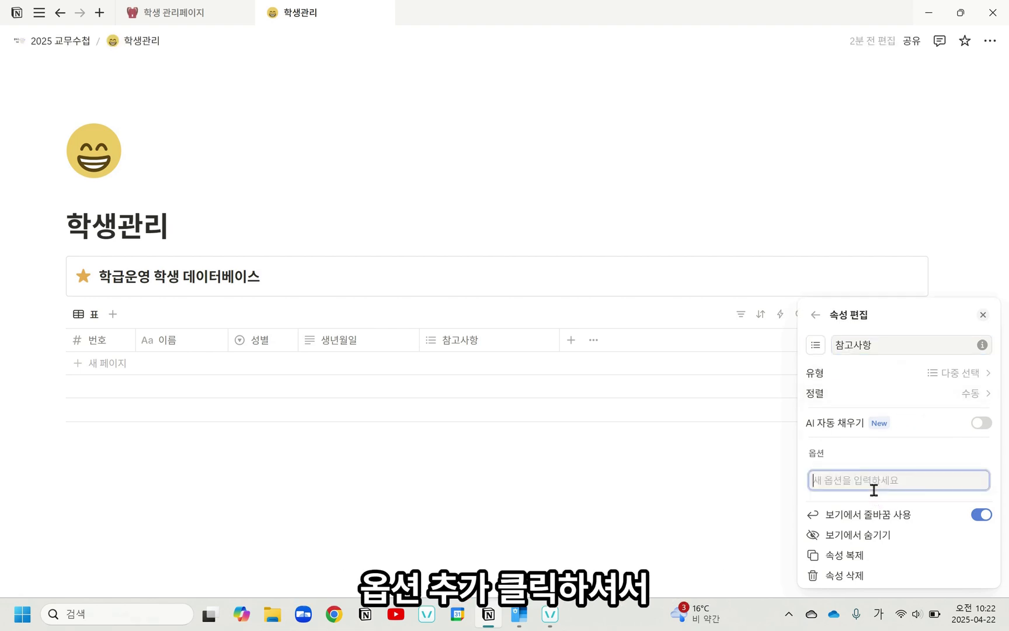
{"action": "type", "text": "학습지원"}
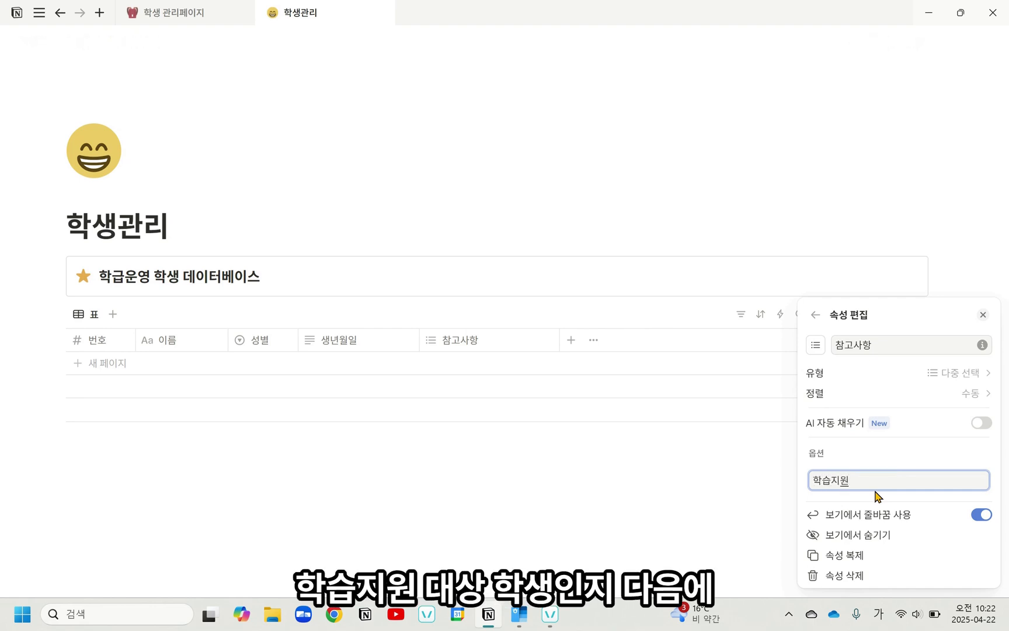
{"action": "key", "text": "Return"}
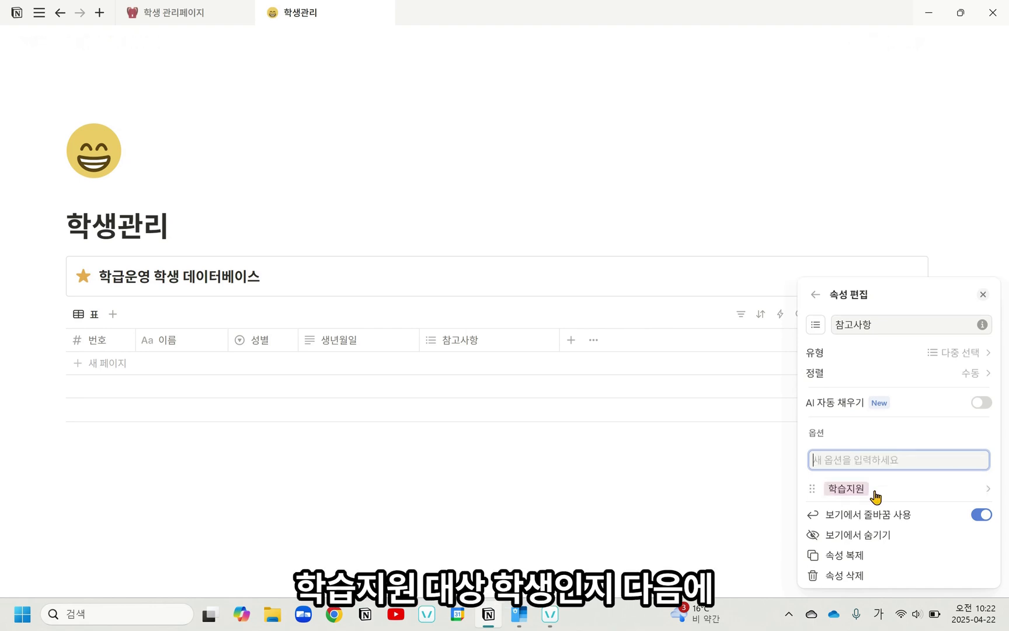
Step: Add the option 다문화 to the 참고사항 property and close the property settings
{"action": "type", "text": "다문화"}
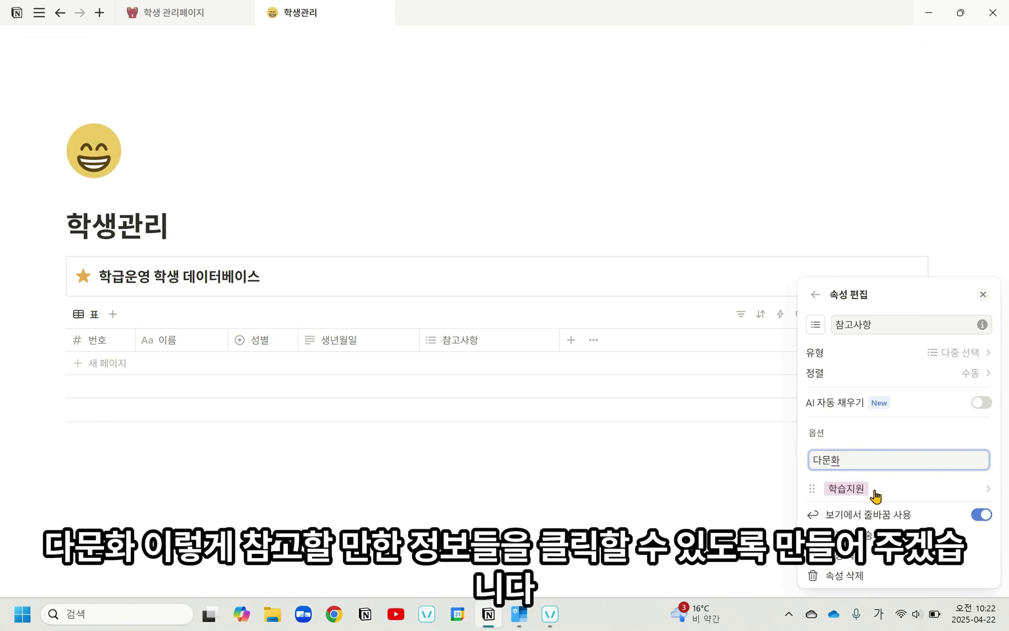
{"action": "key", "text": "Return"}
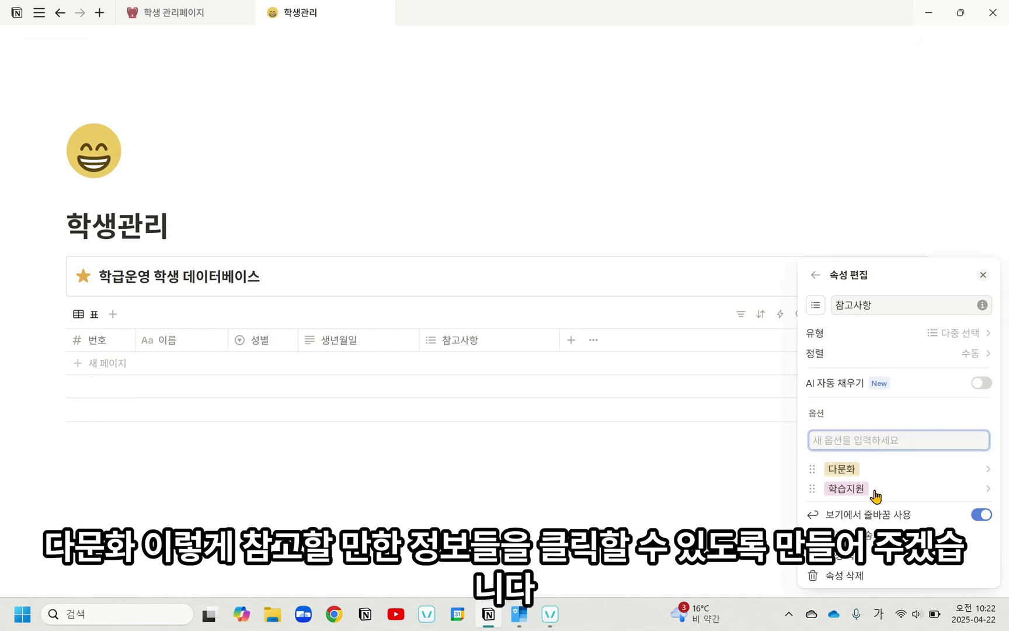
{"action": "left_click", "coordinate": [666, 268]}
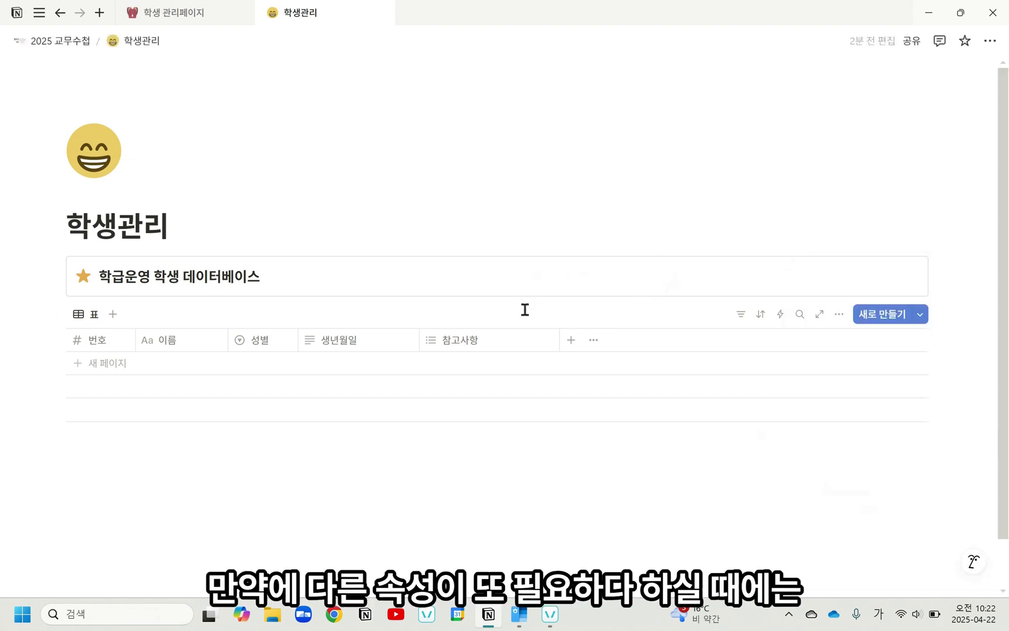
Step: Add a new row to the student table and create the option 돌봄 in its 참고사항 cell
{"action": "left_click", "coordinate": [438, 371]}
{"action": "key", "text": "Escape"}
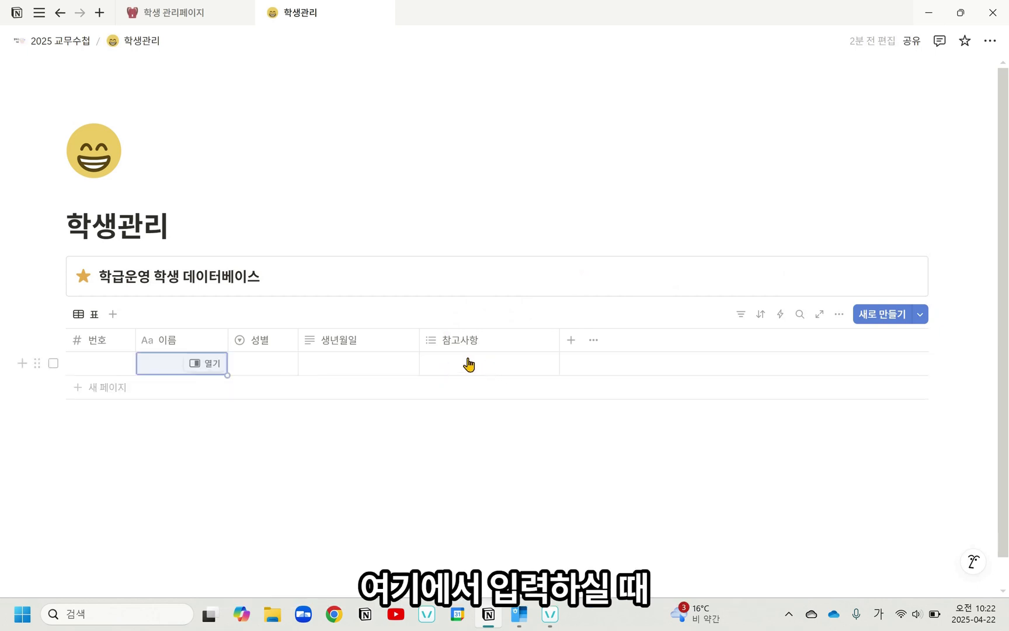
{"action": "left_click", "coordinate": [469, 364]}
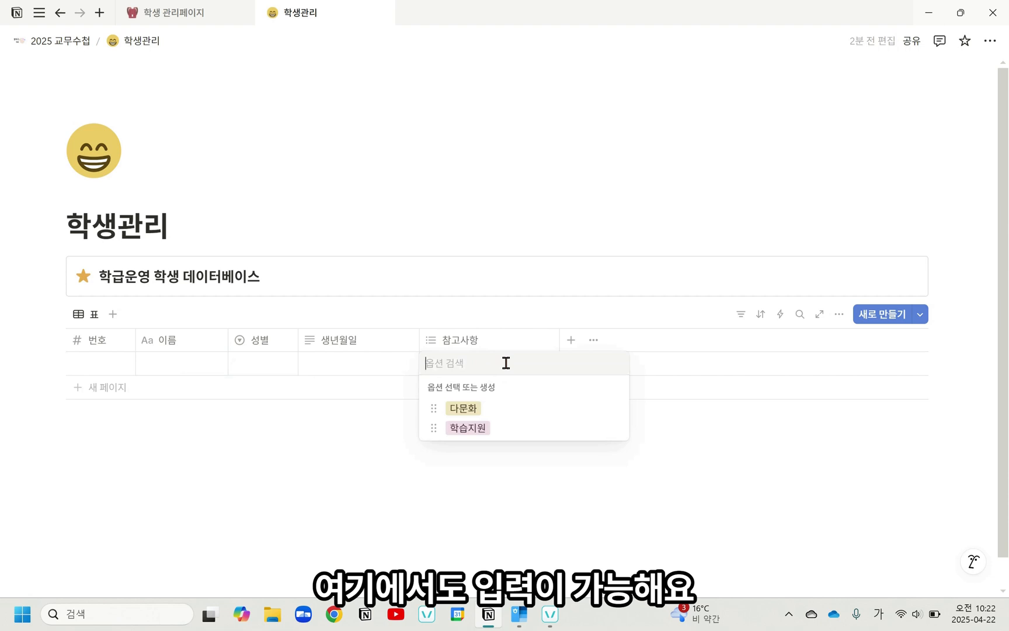
{"action": "type", "text": "돌봄"}
{"action": "key", "text": "Return"}
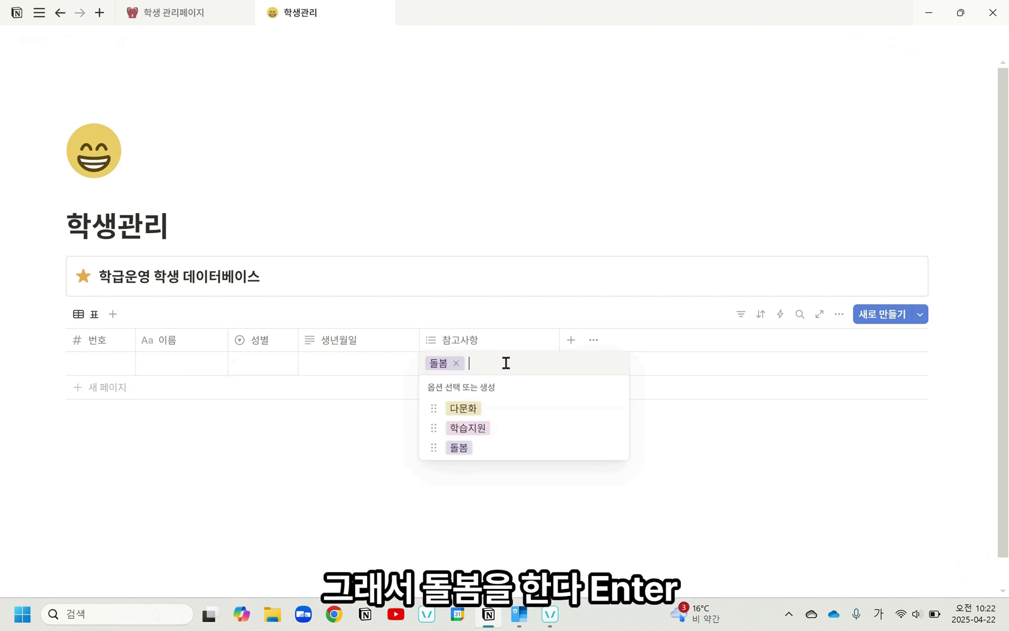
{"action": "key", "text": "Escape"}
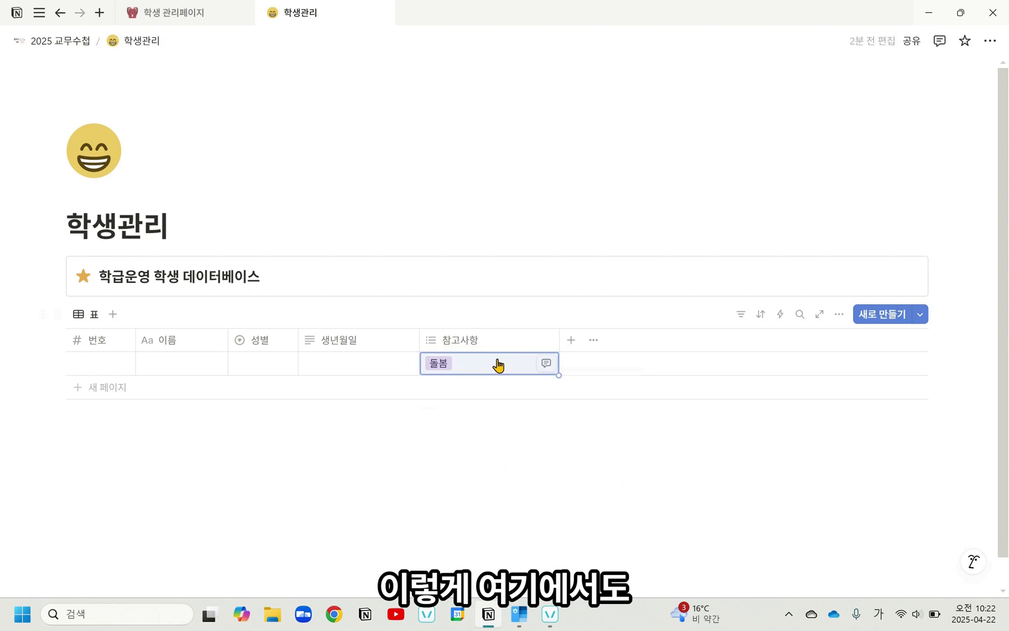
Step: Delete the 돌봄 option from the 참고사항 property and narrow the 참고사항 column slightly
{"action": "left_click", "coordinate": [464, 365]}
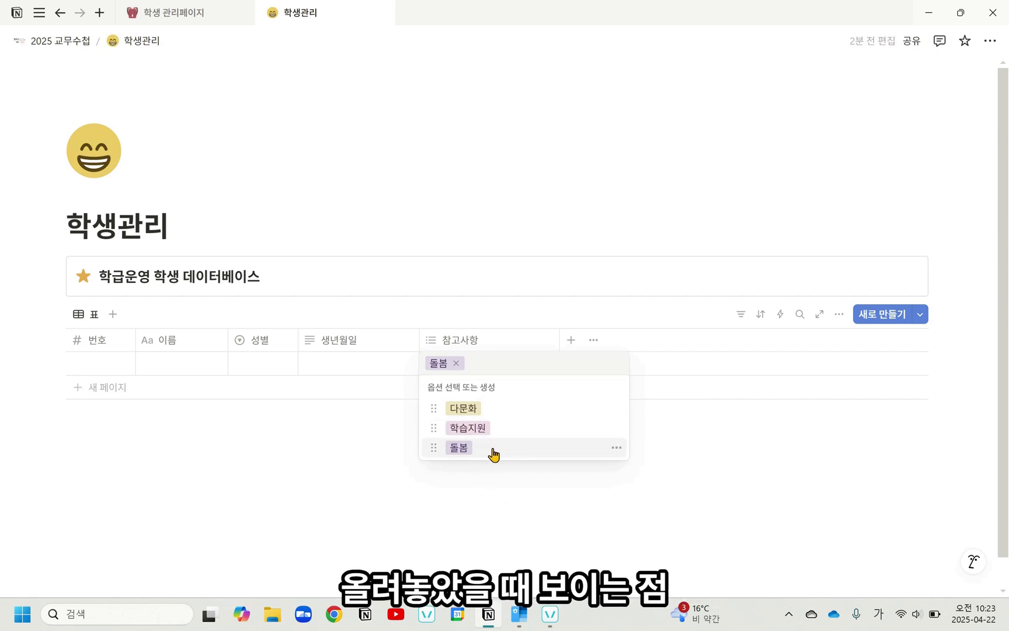
{"action": "left_click", "coordinate": [617, 448]}
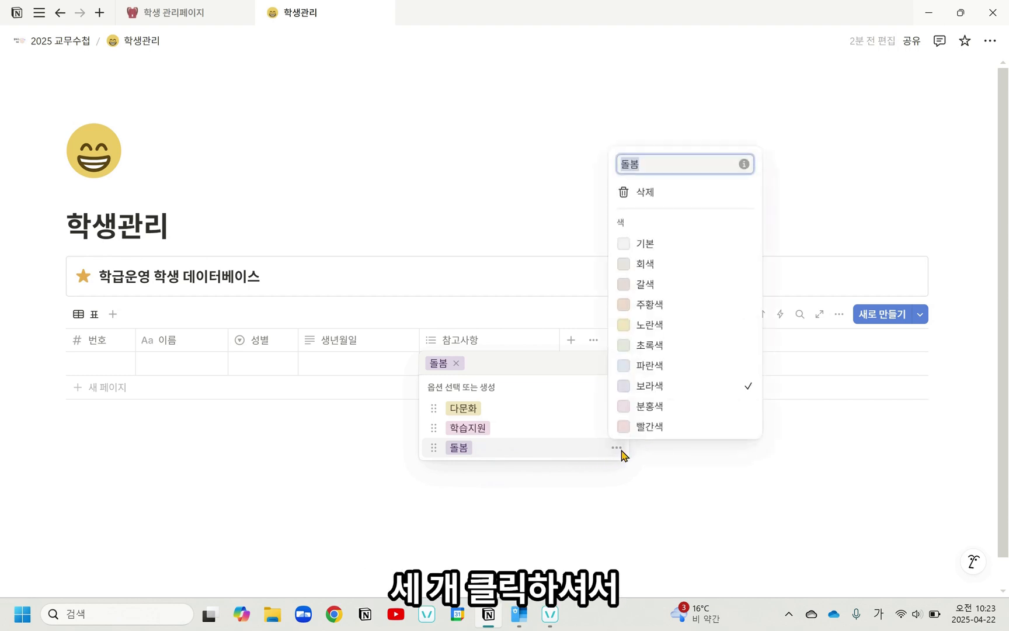
{"action": "left_click", "coordinate": [676, 195]}
{"action": "left_click", "coordinate": [539, 308]}
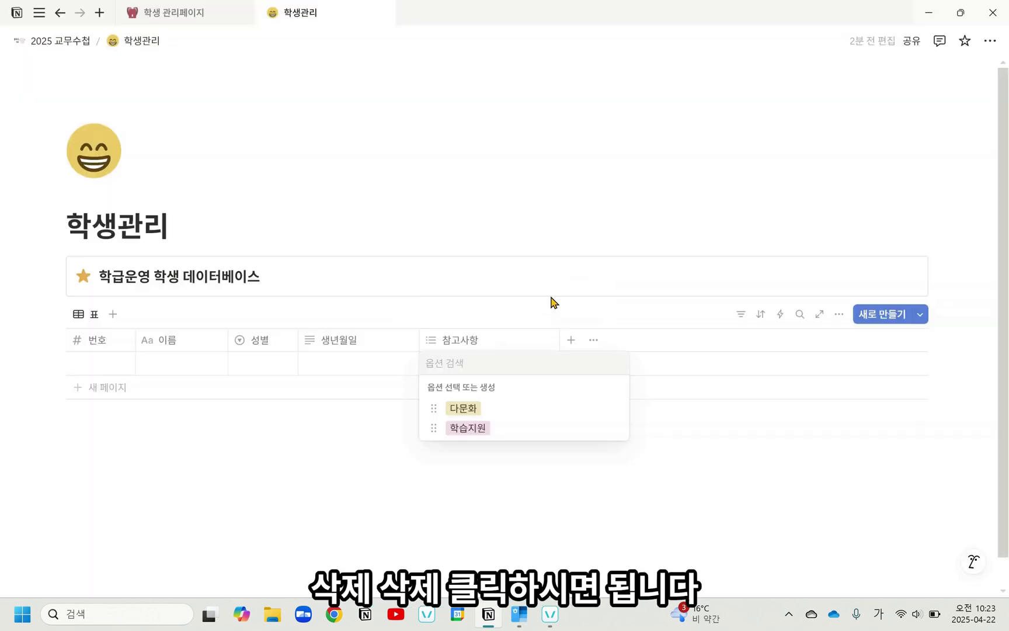
{"action": "key", "text": "Escape"}
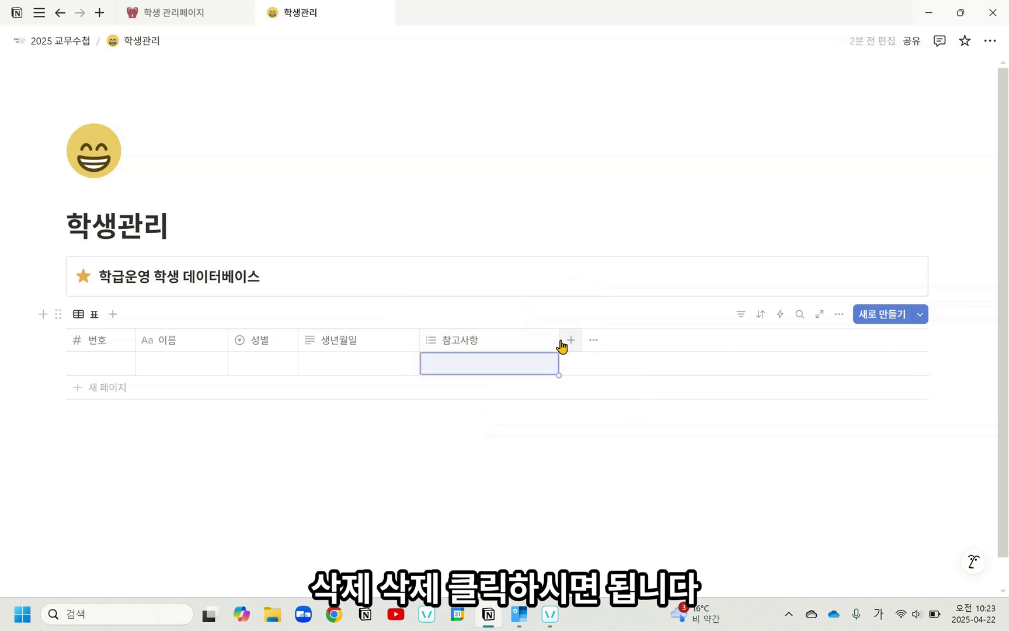
{"action": "left_click_drag", "start_coordinate": [560, 343], "coordinate": [548, 349]}
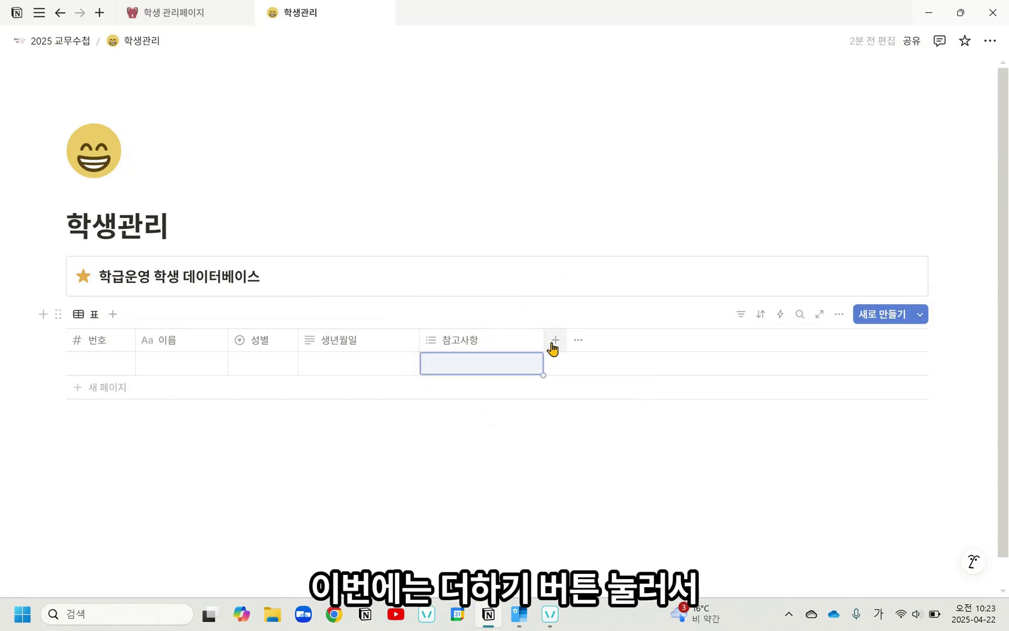
Step: Add a checkbox (체크박스) property named 우유 and narrow its column to fit the name
{"action": "left_click", "coordinate": [554, 343]}
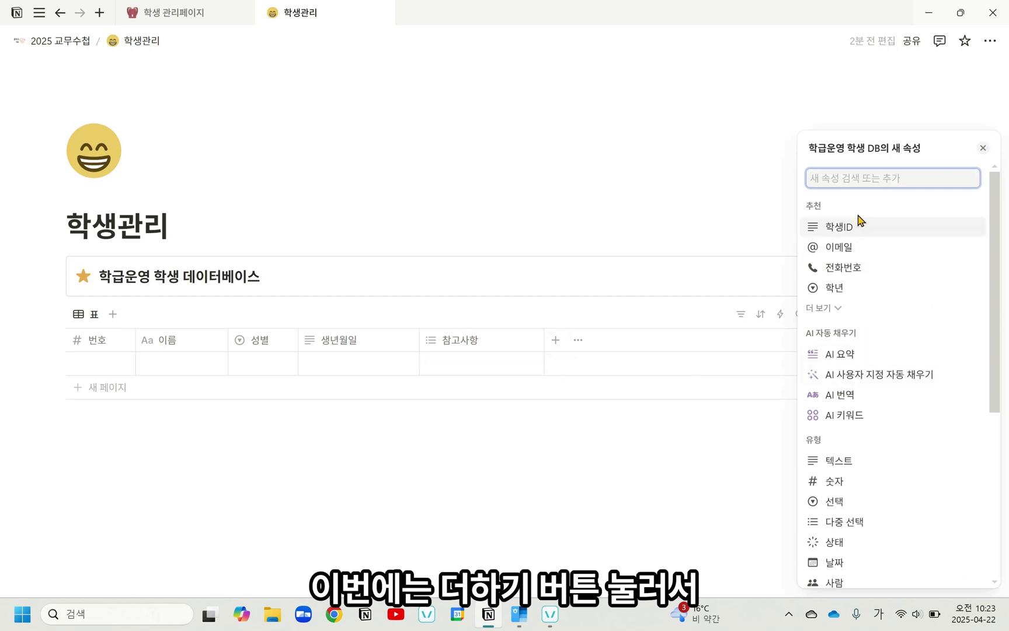
{"action": "scroll", "coordinate": [868, 502], "scroll_direction": "down", "scroll_amount": 2}
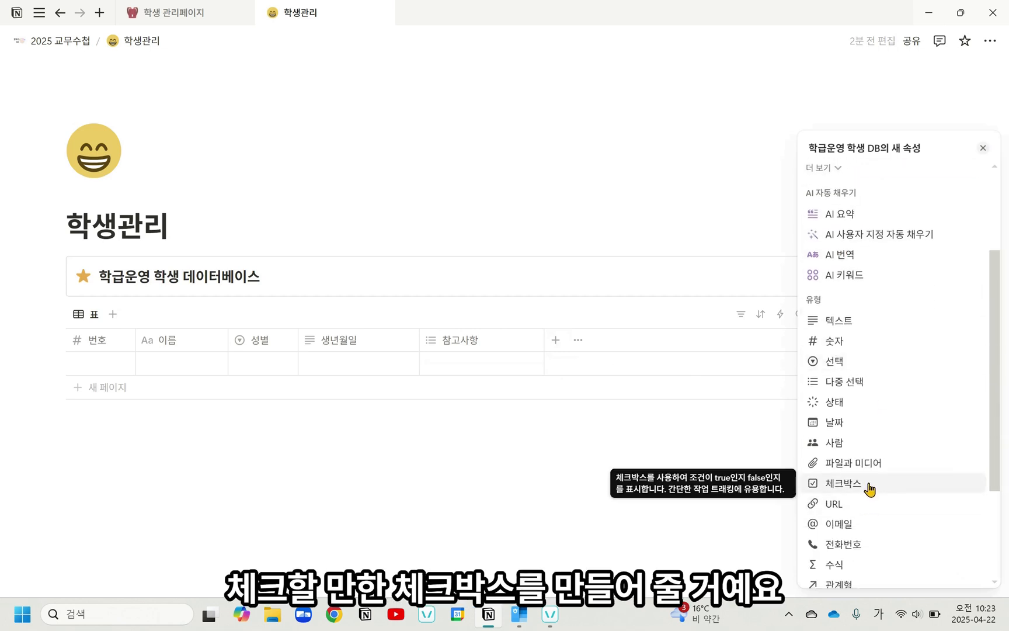
{"action": "left_click", "coordinate": [870, 489]}
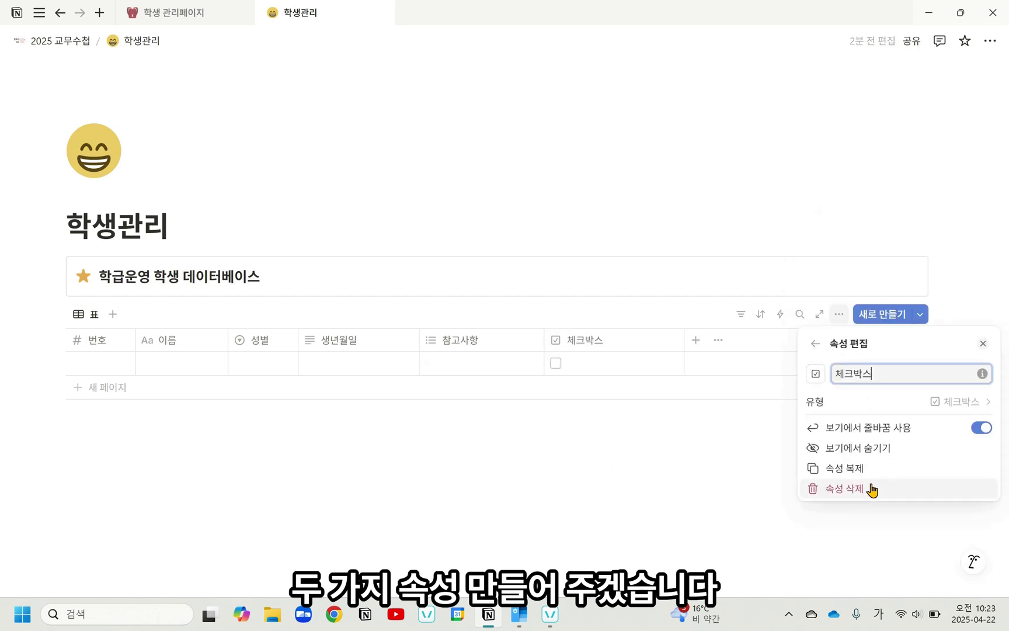
{"action": "key", "text": "BackSpace"}
{"action": "key", "text": "BackSpace"}
{"action": "key", "text": "BackSpace"}
{"action": "key", "text": "BackSpace"}
{"action": "type", "text": "ㅇ"}
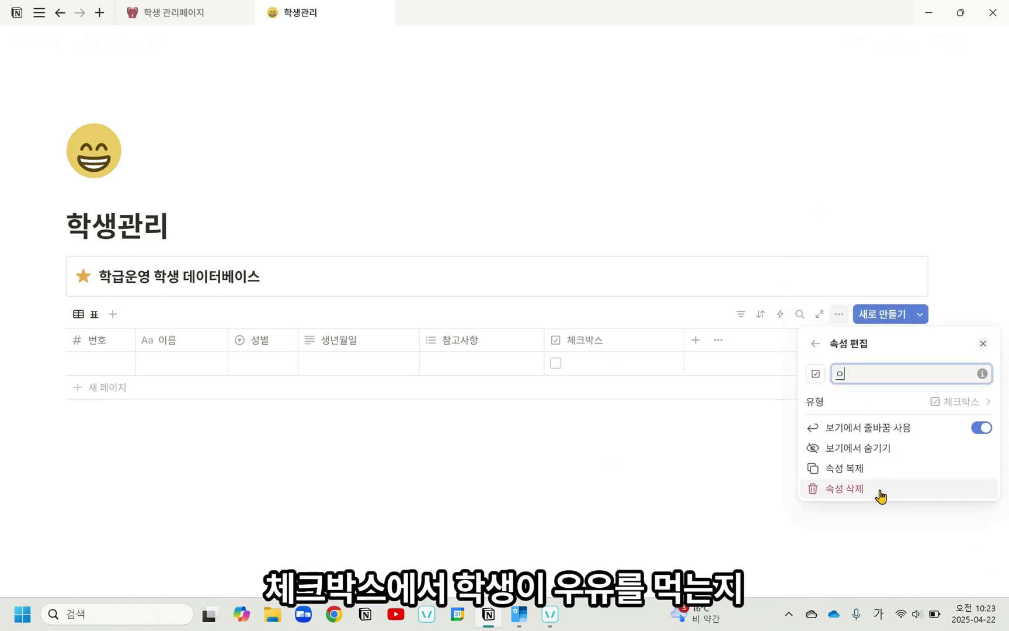
{"action": "type", "text": "우유"}
{"action": "key", "text": "Return"}
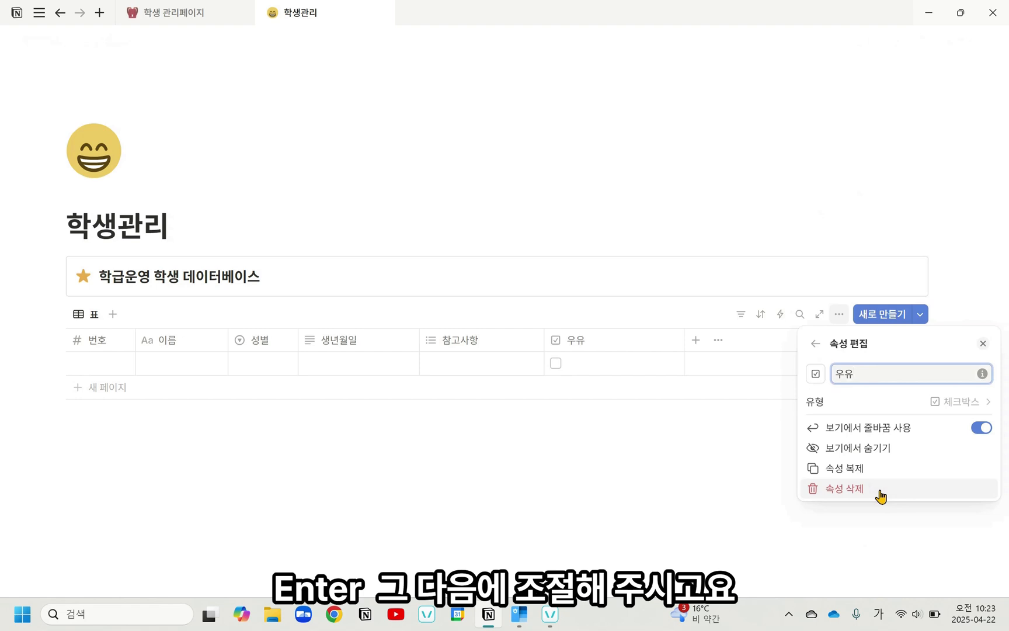
{"action": "left_click", "coordinate": [676, 345]}
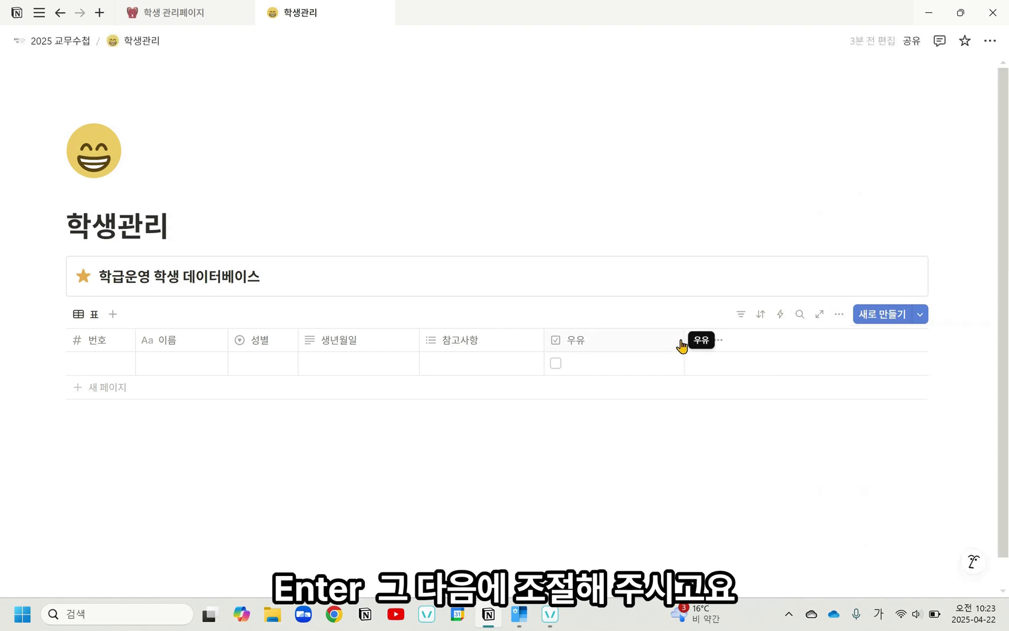
{"action": "left_click_drag", "start_coordinate": [683, 343], "coordinate": [594, 364]}
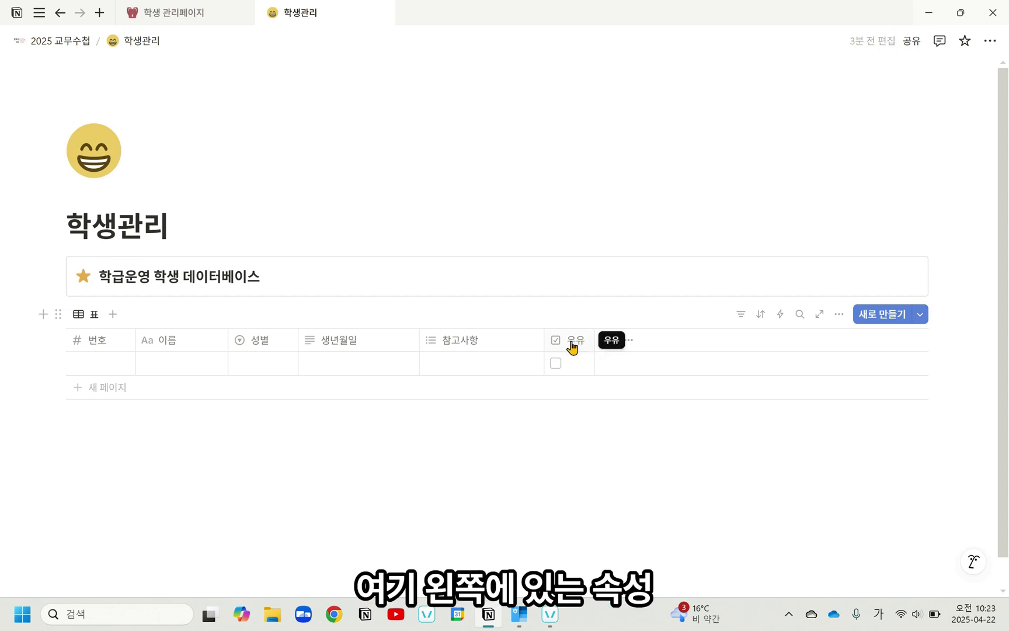
Step: Duplicate the 우유 checkbox property and rename the copy 돌봄
{"action": "left_click", "coordinate": [573, 345]}
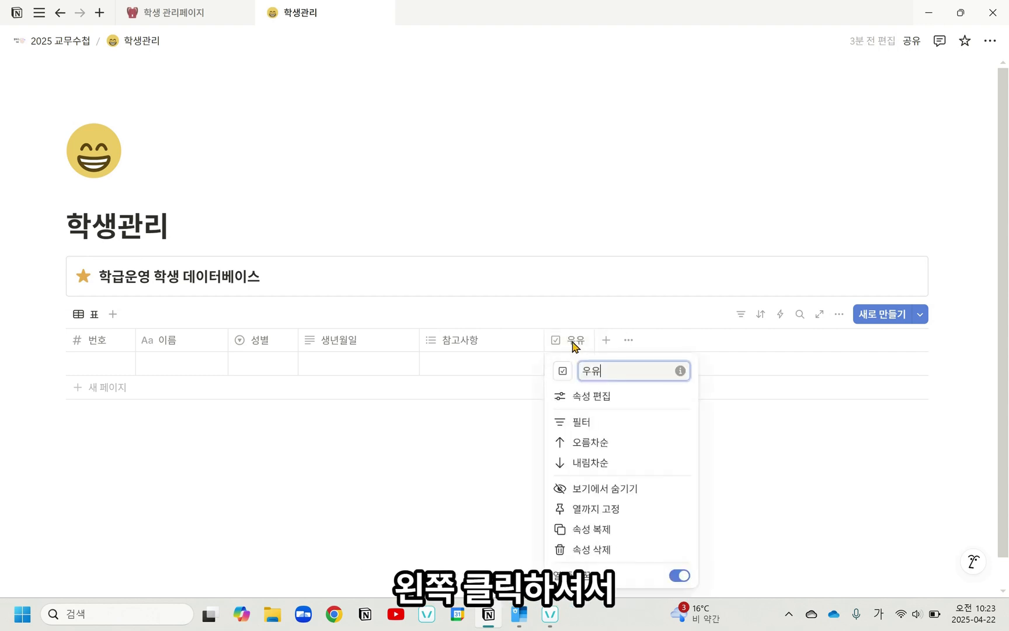
{"action": "left_click", "coordinate": [593, 529]}
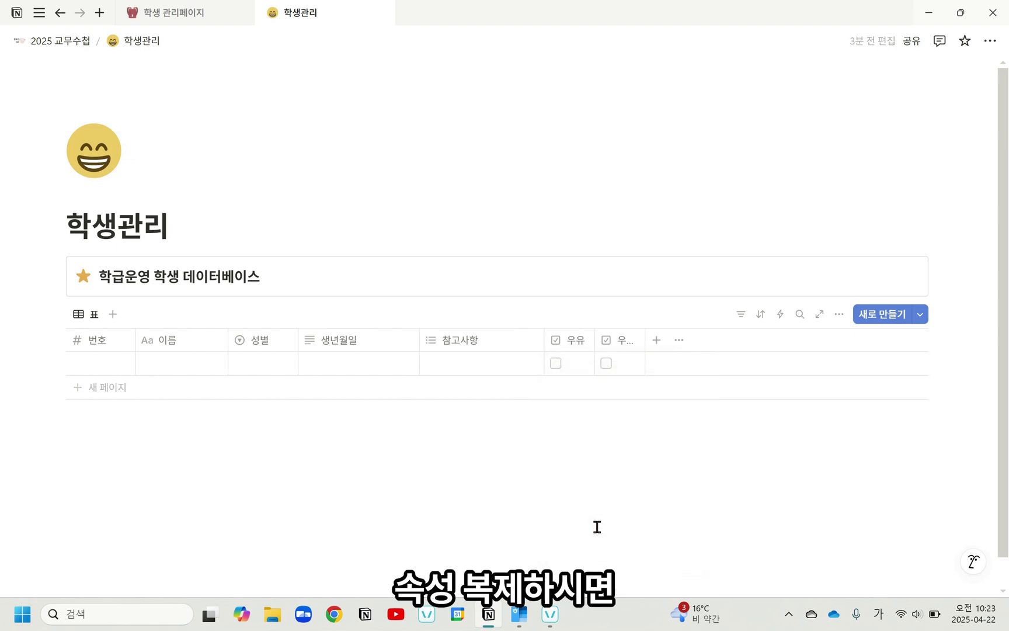
{"action": "left_click", "coordinate": [627, 345]}
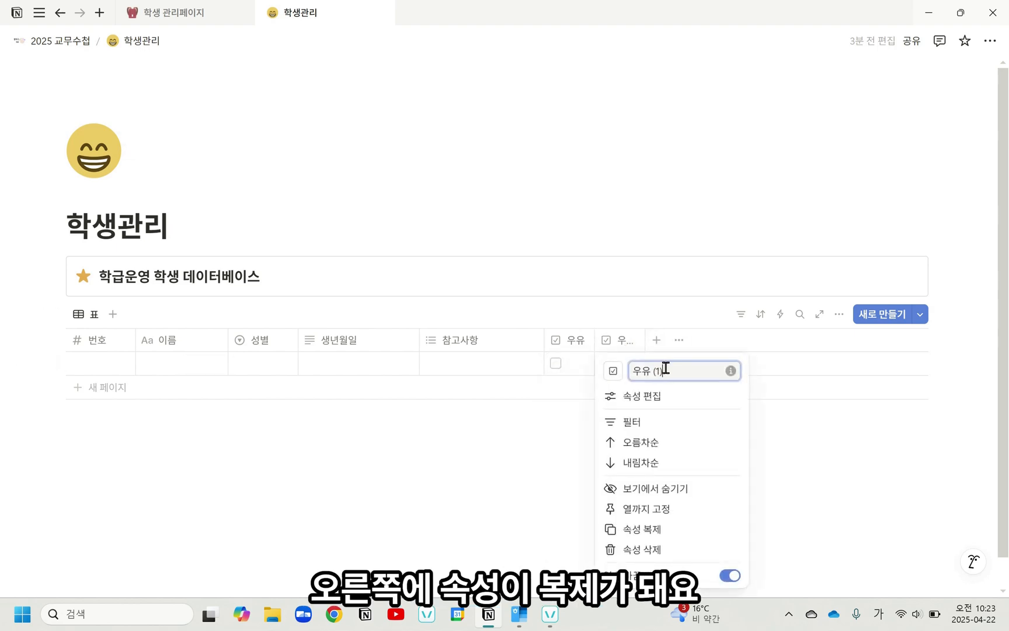
{"action": "left_click_drag", "start_coordinate": [666, 368], "coordinate": [620, 383]}
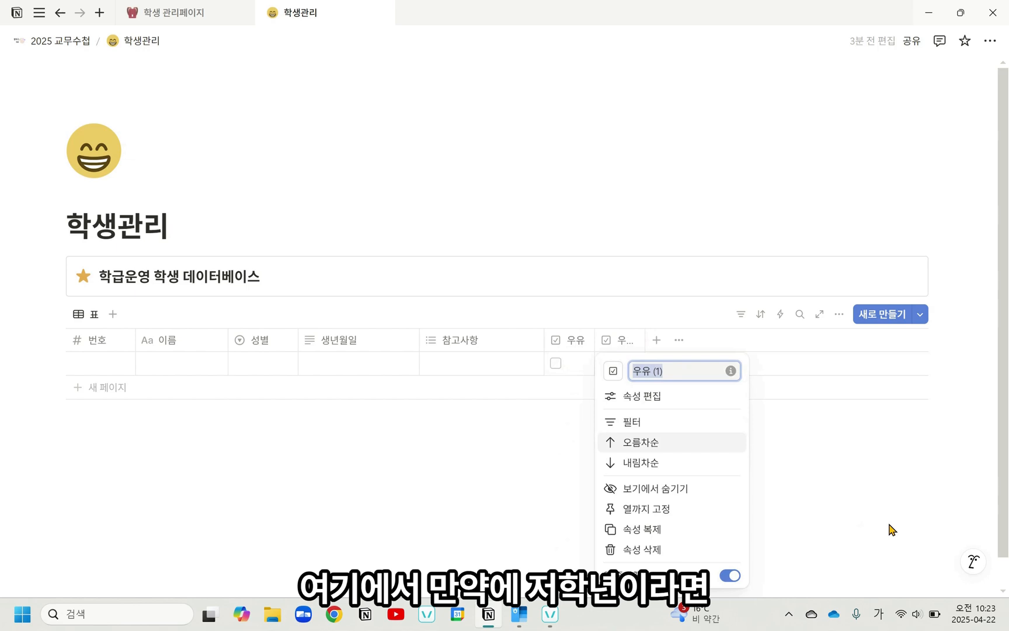
{"action": "type", "text": "돌봄"}
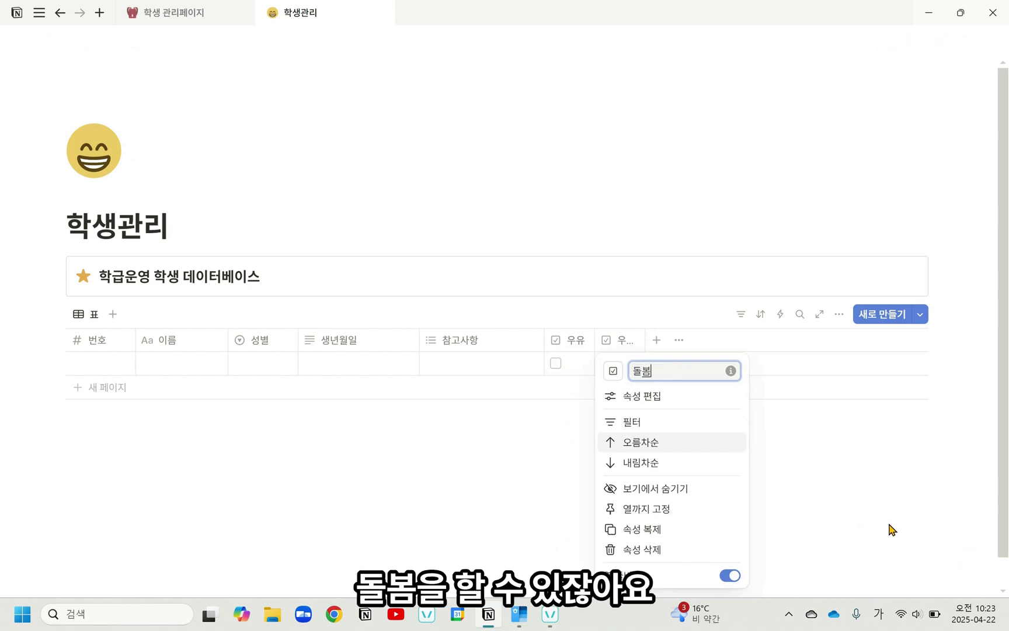
{"action": "key", "text": "Return"}
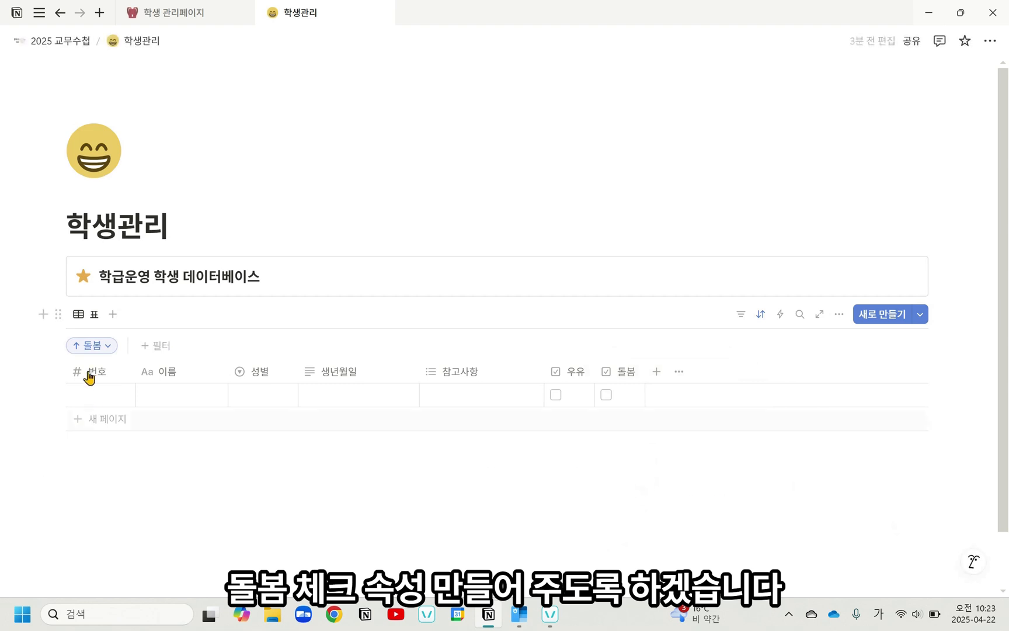
Step: Remove the 돌봄 sort from the student table
{"action": "left_click", "coordinate": [106, 349]}
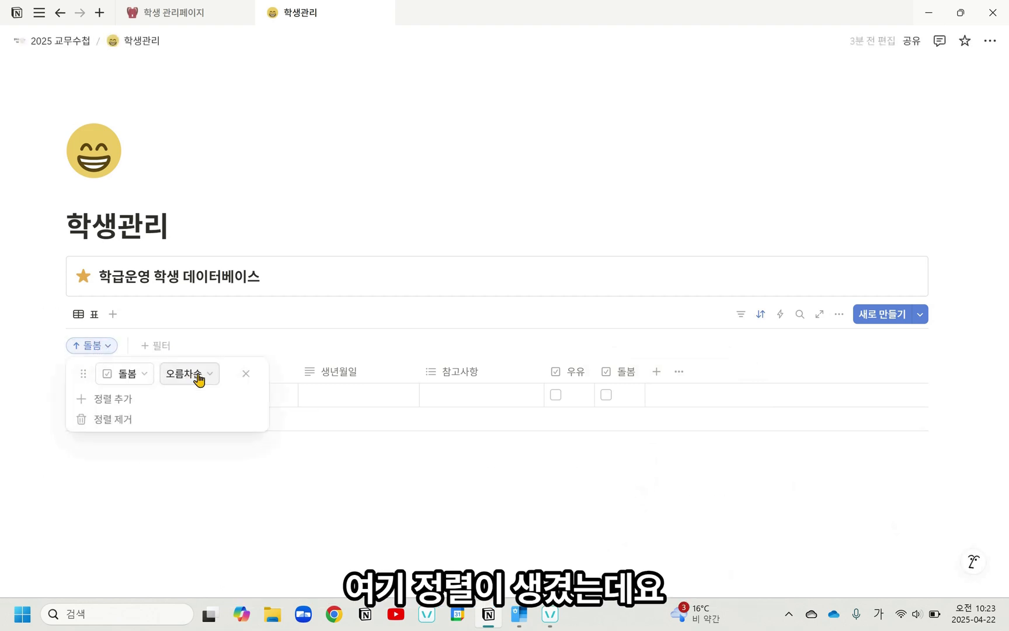
{"action": "left_click", "coordinate": [194, 424]}
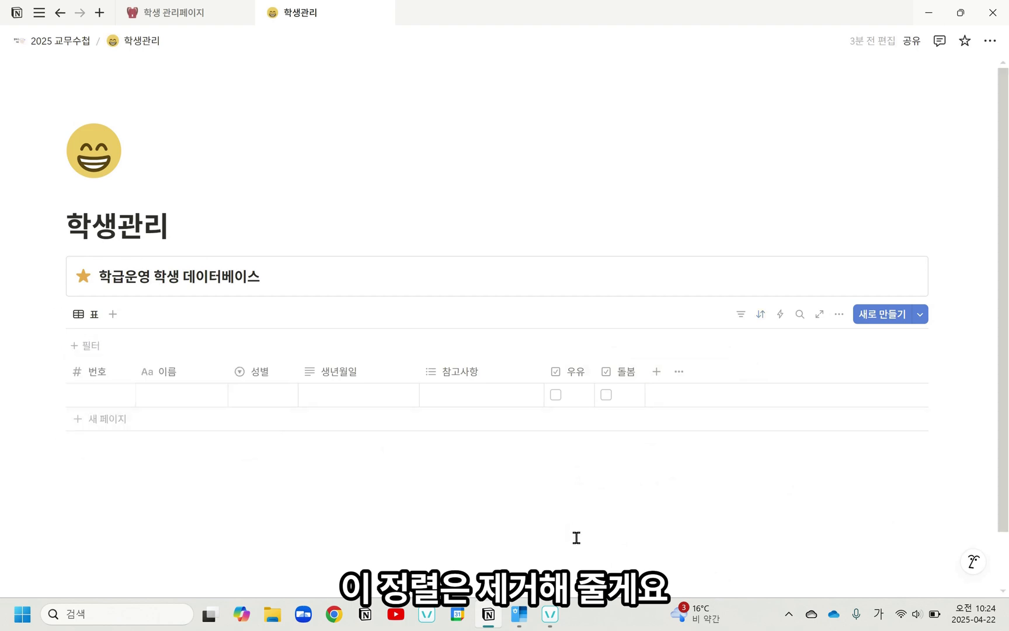
Step: Add a text property named 건강 to the database and narrow its column very slightly
{"action": "left_click", "coordinate": [659, 376]}
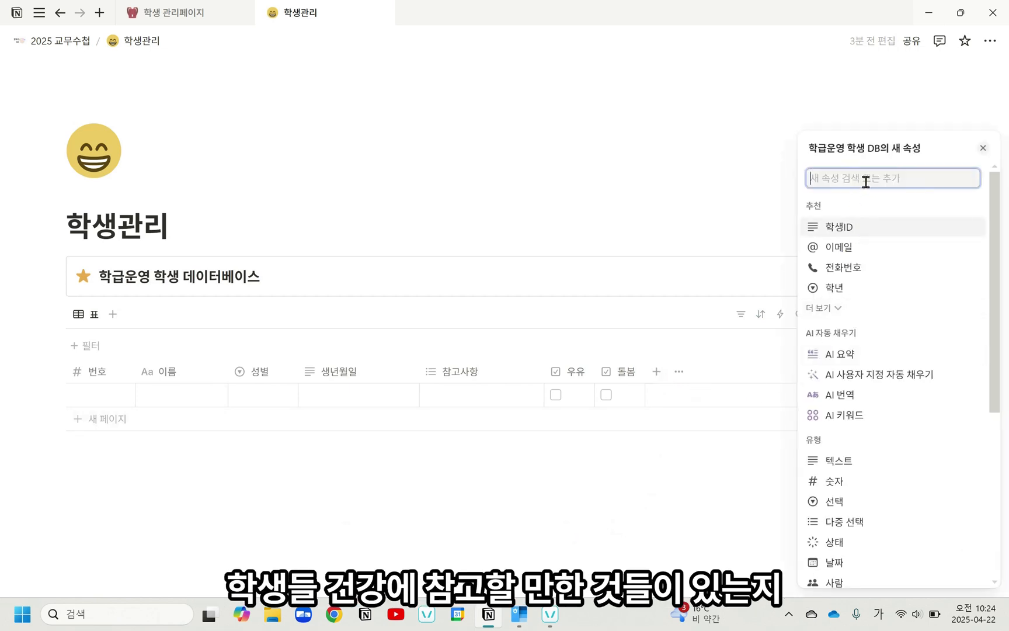
{"action": "type", "text": "건강"}
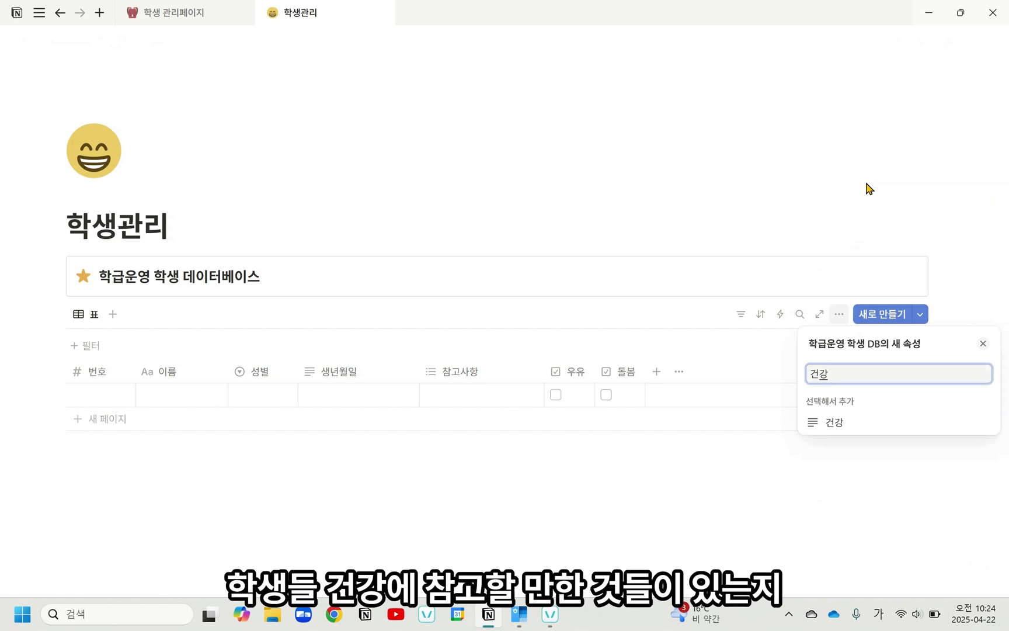
{"action": "key", "text": "Return"}
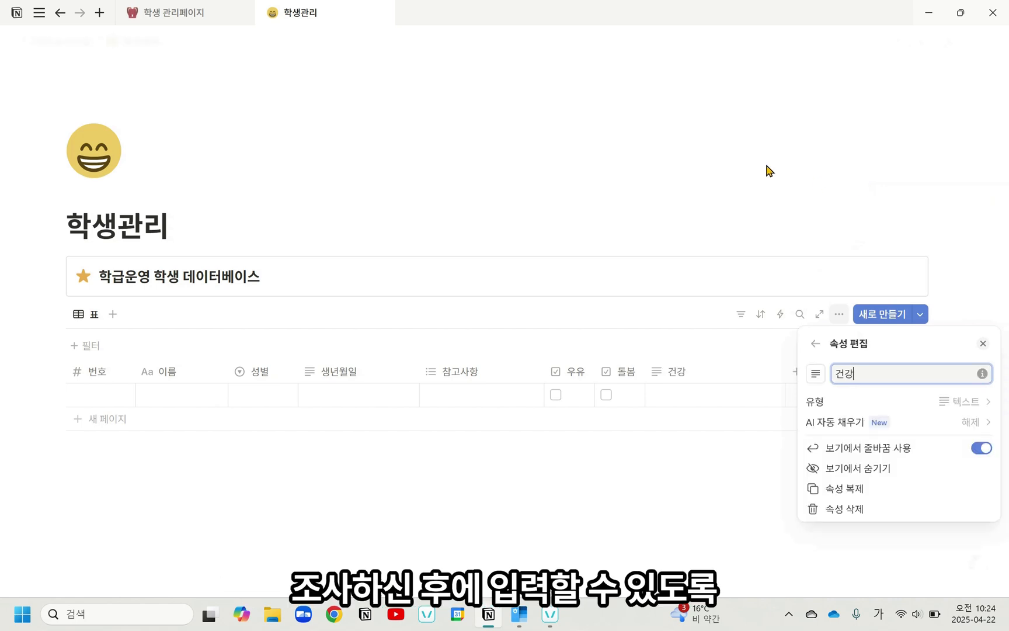
{"action": "left_click", "coordinate": [768, 277]}
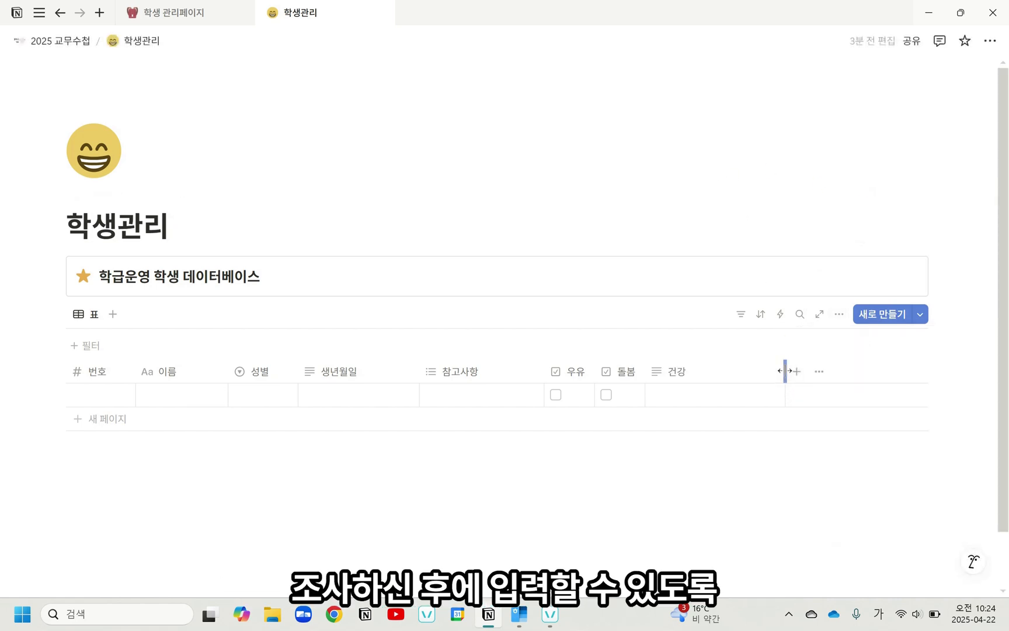
{"action": "left_click_drag", "start_coordinate": [785, 371], "coordinate": [782, 369]}
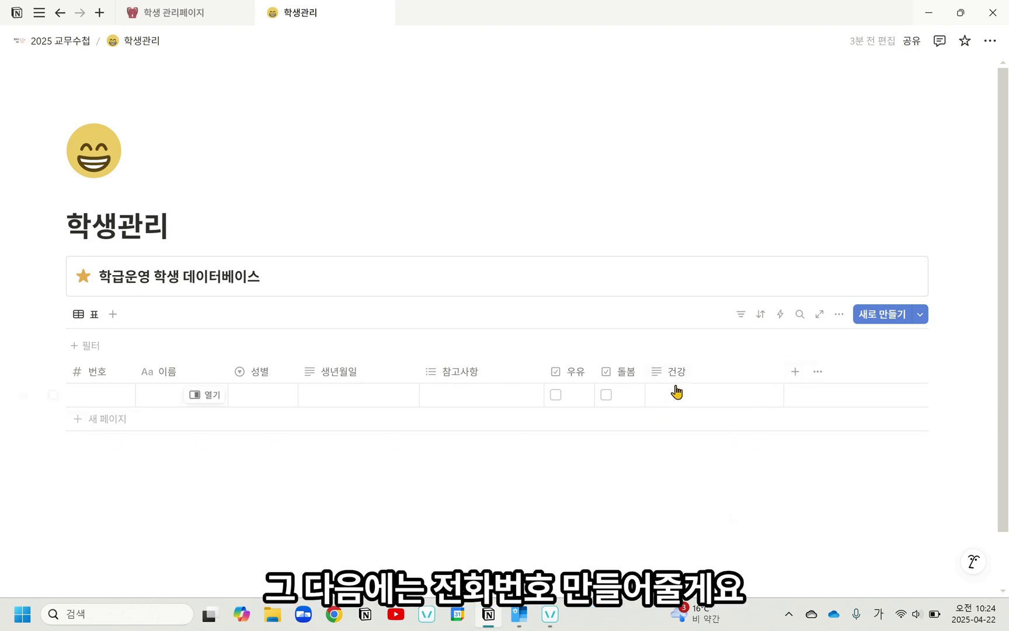
Step: Add the suggested 전화번호 property to the database and rename it 학생전화번호
{"action": "left_click", "coordinate": [795, 372]}
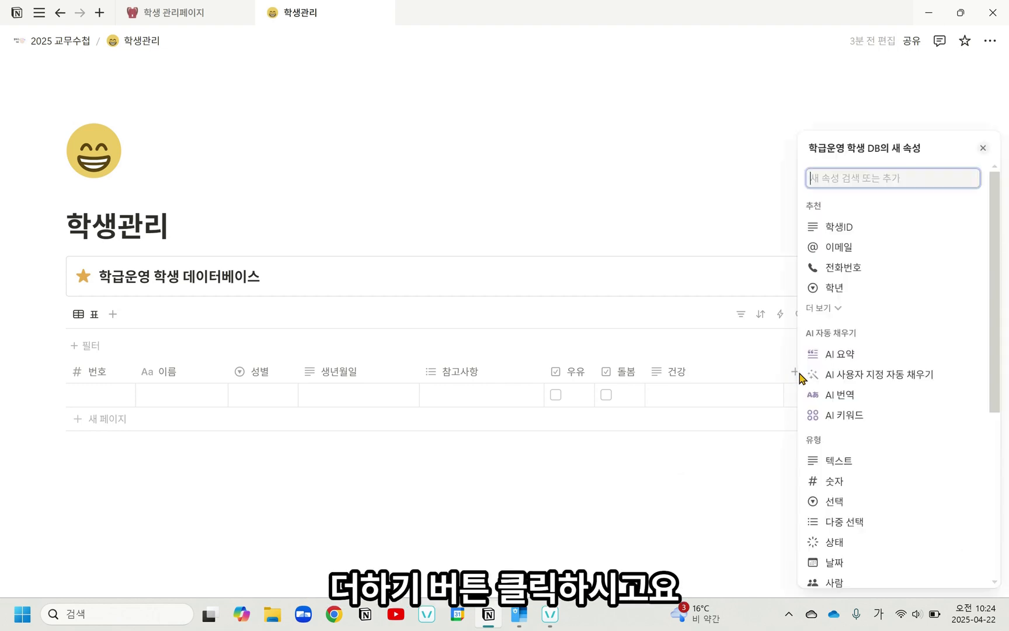
{"action": "left_click", "coordinate": [850, 267]}
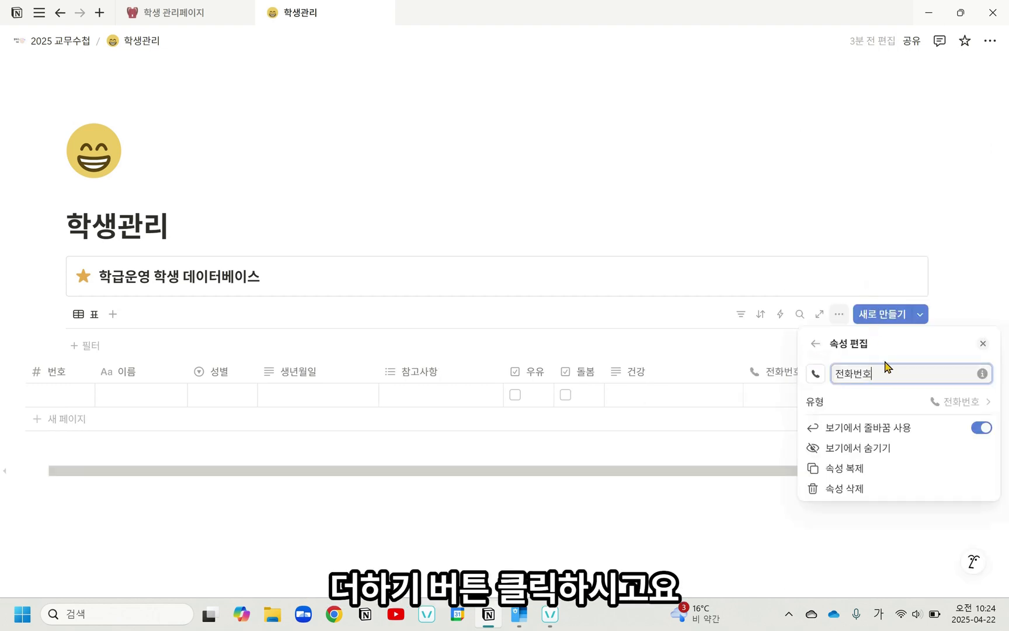
{"action": "key", "text": "Home"}
{"action": "type", "text": "학생"}
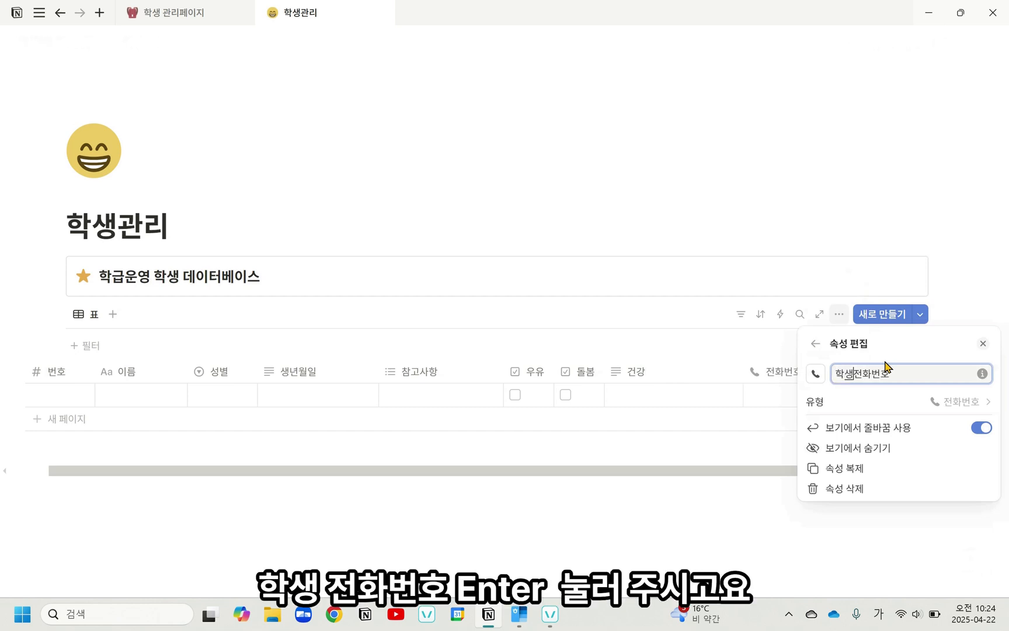
Step: Duplicate the 학생전화번호 property twice in the student database
{"action": "left_click", "coordinate": [750, 354]}
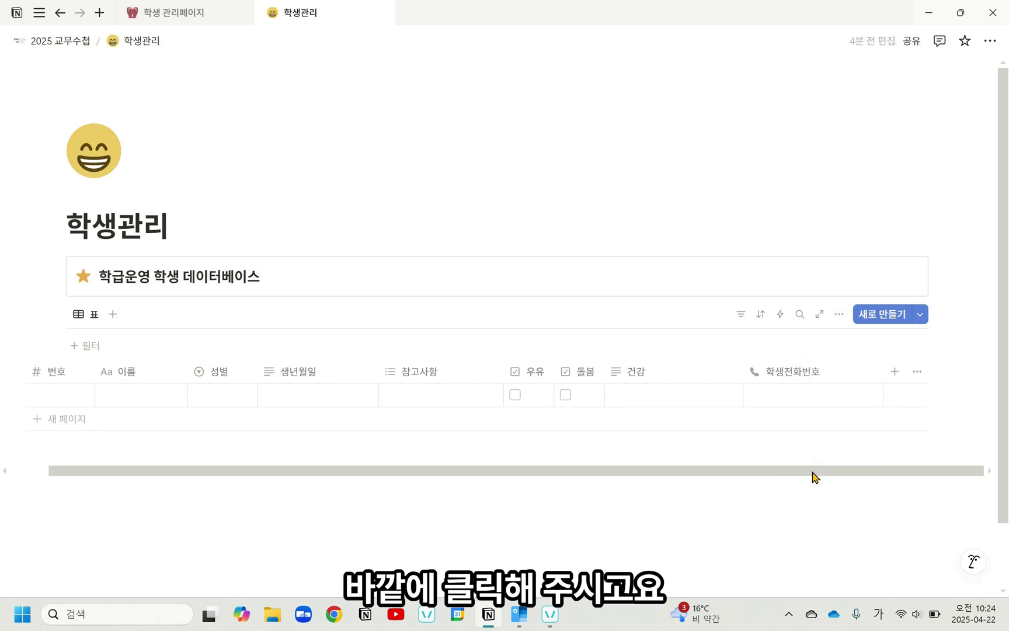
{"action": "left_click", "coordinate": [800, 380]}
{"action": "left_click", "coordinate": [795, 300]}
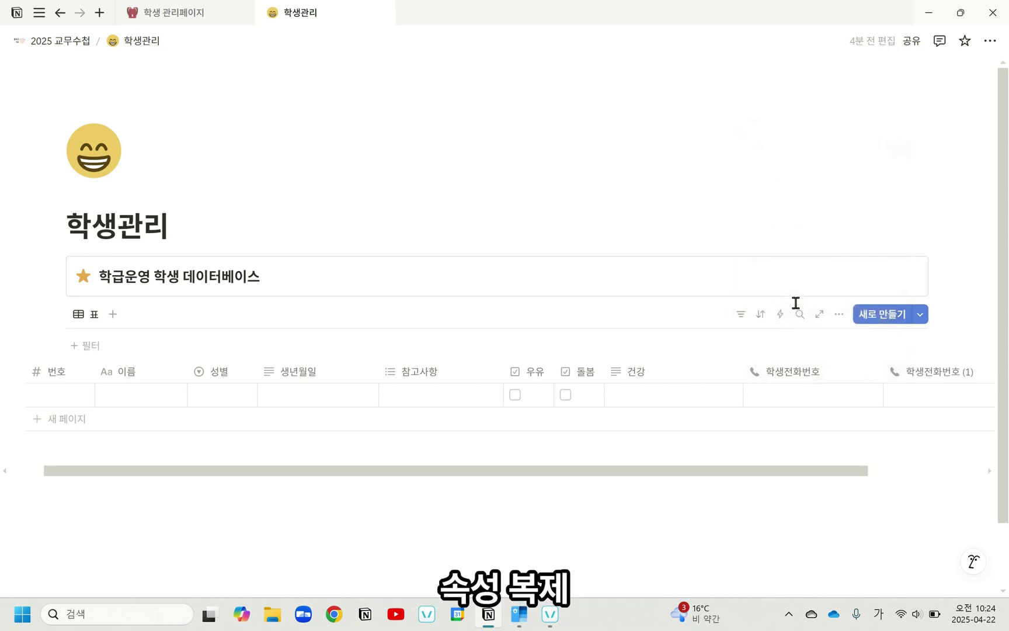
{"action": "left_click_drag", "start_coordinate": [840, 475], "coordinate": [998, 473]}
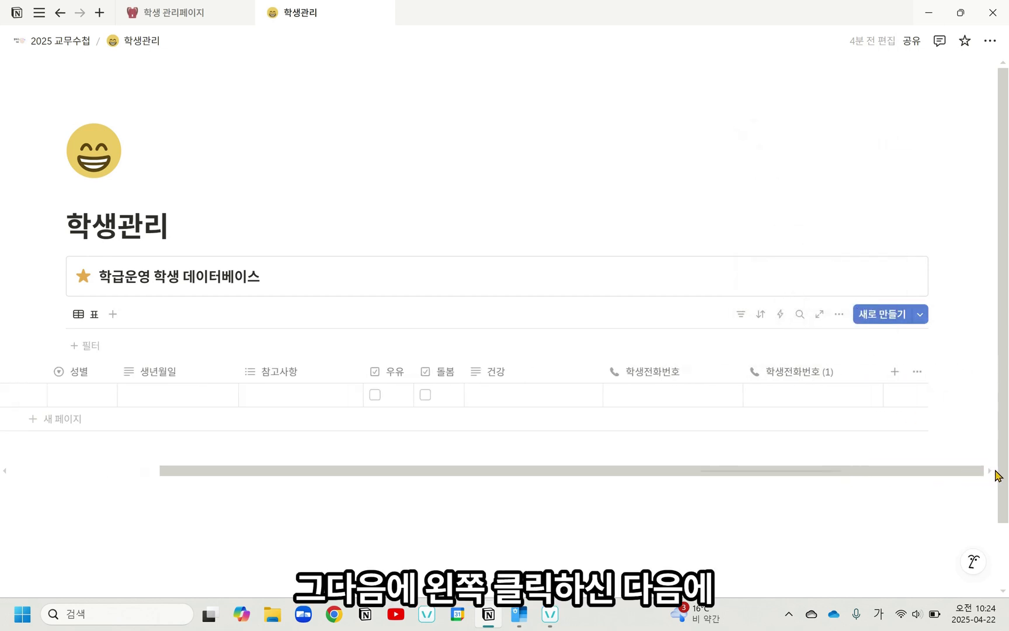
{"action": "left_click", "coordinate": [839, 380]}
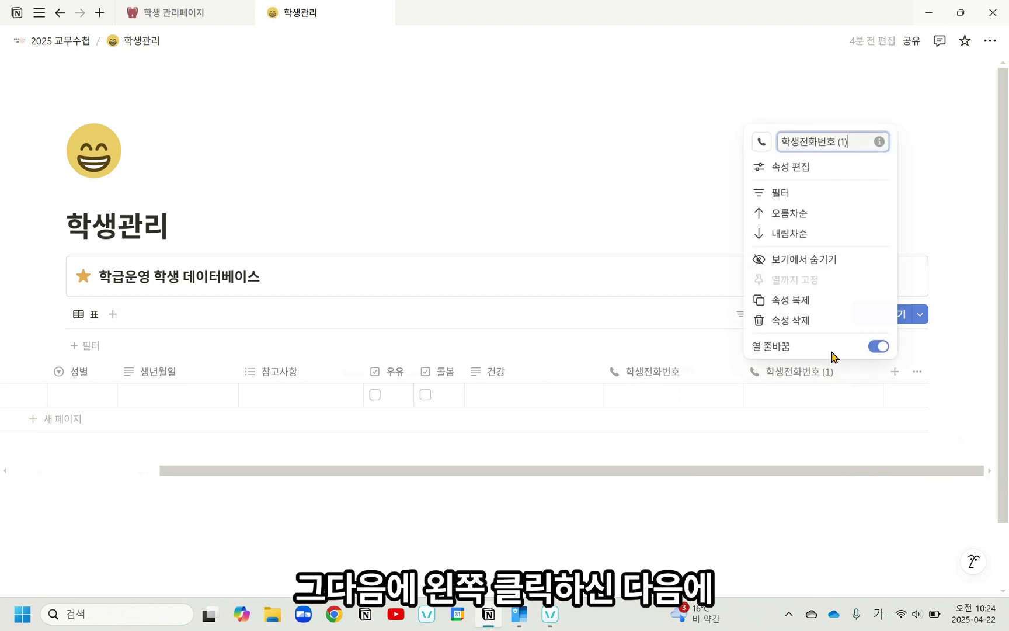
{"action": "left_click", "coordinate": [813, 303]}
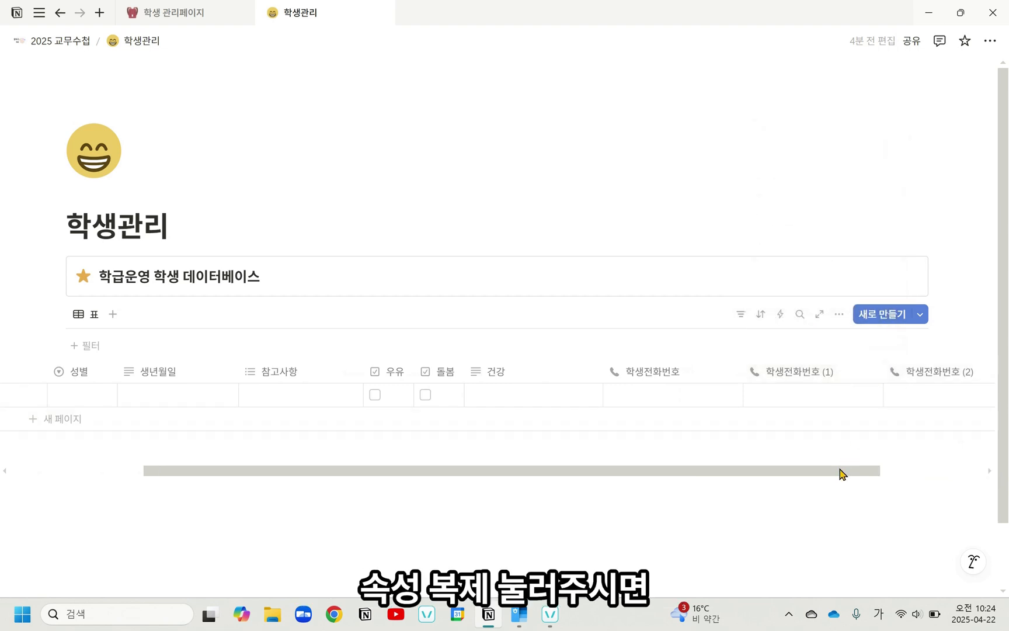
{"action": "left_click_drag", "start_coordinate": [840, 473], "coordinate": [947, 473]}
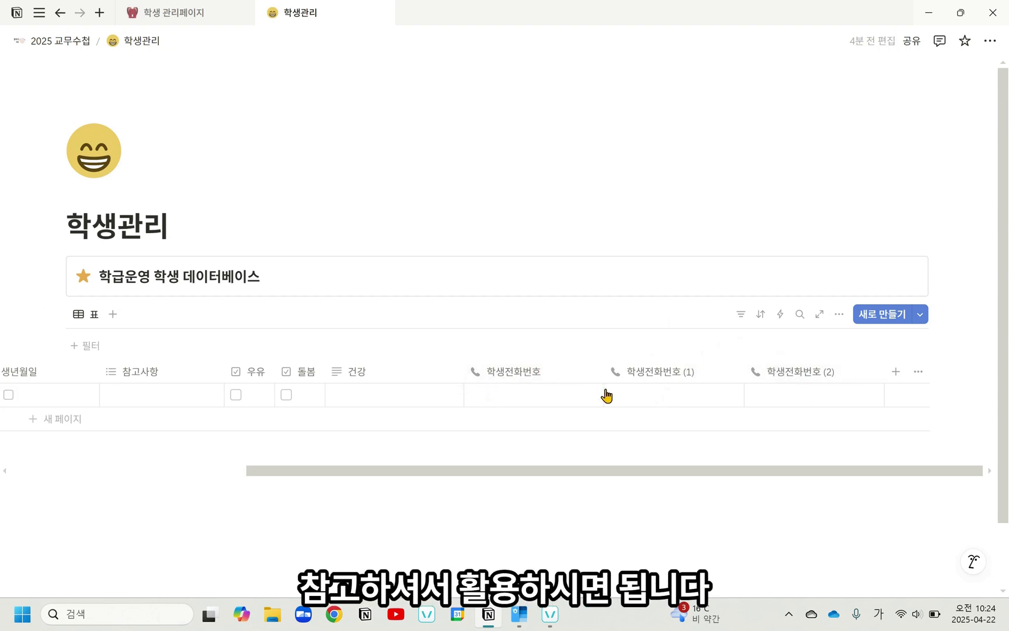
Step: Rename the first copy of the 학생전화번호 property to 보호자1 전화번호
{"action": "left_click", "coordinate": [657, 372]}
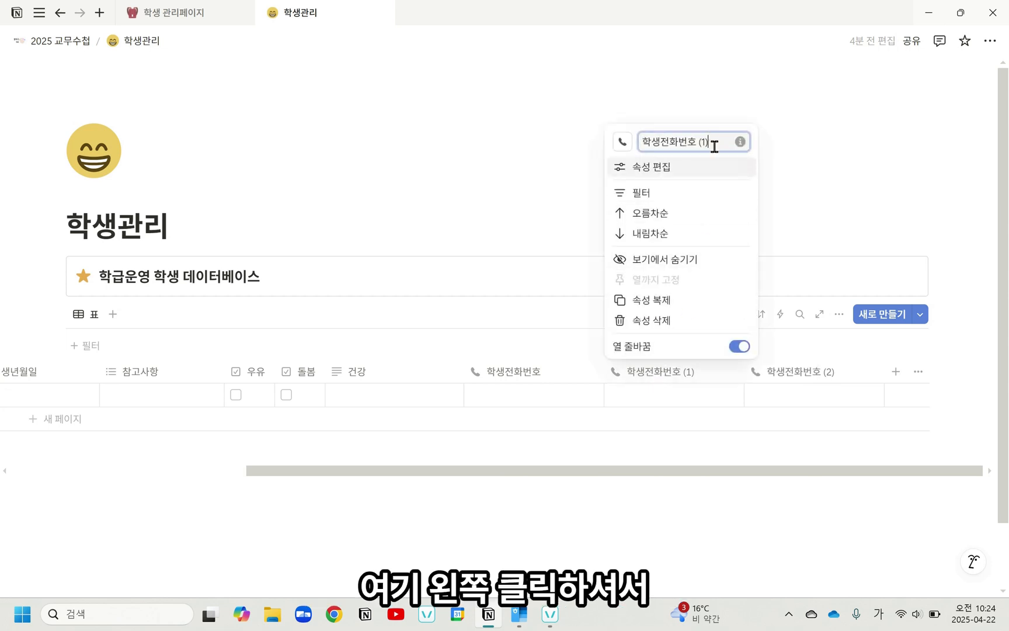
{"action": "left_click_drag", "start_coordinate": [713, 141], "coordinate": [610, 159]}
{"action": "type", "text": "보호"}
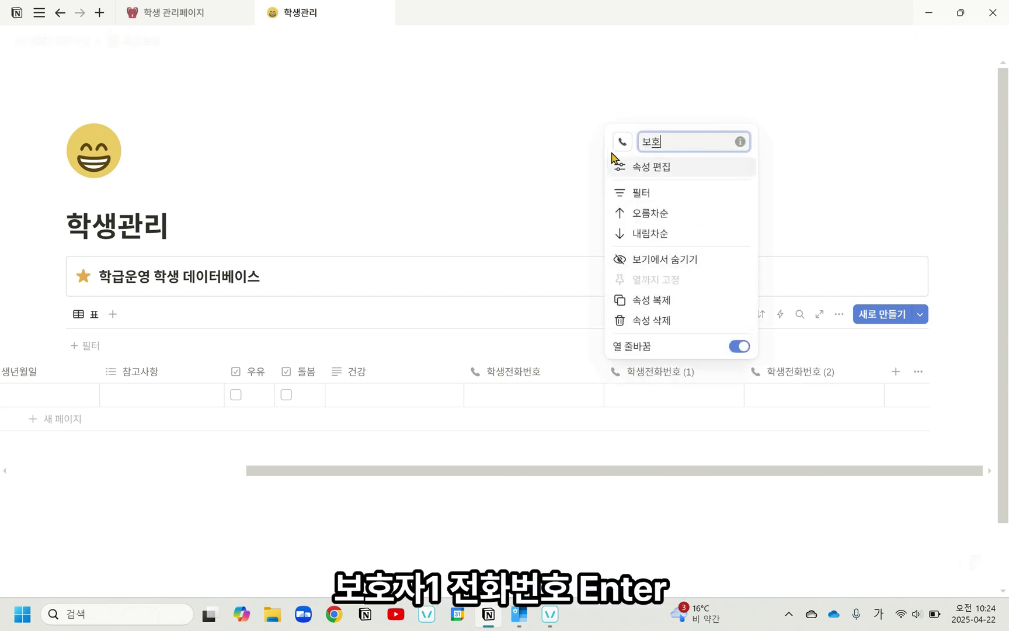
{"action": "type", "text": "자1 전화번호"}
{"action": "key", "text": "Return"}
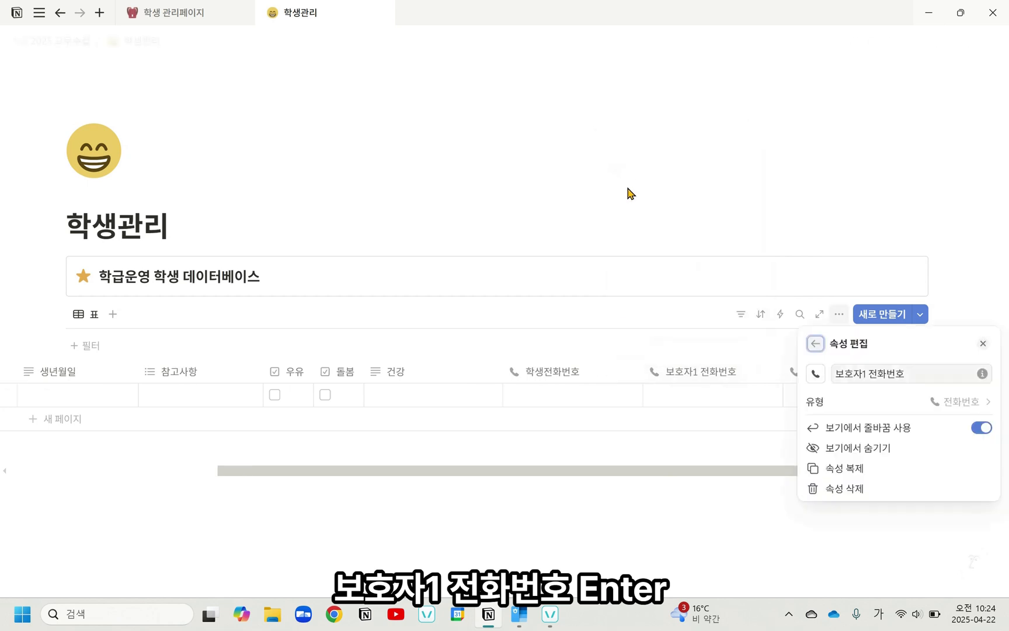
{"action": "left_click", "coordinate": [658, 471]}
Step: Rename the second copy of the 학생전화번호 property to 보호자2 전화번호
{"action": "left_click_drag", "start_coordinate": [659, 473], "coordinate": [744, 478]}
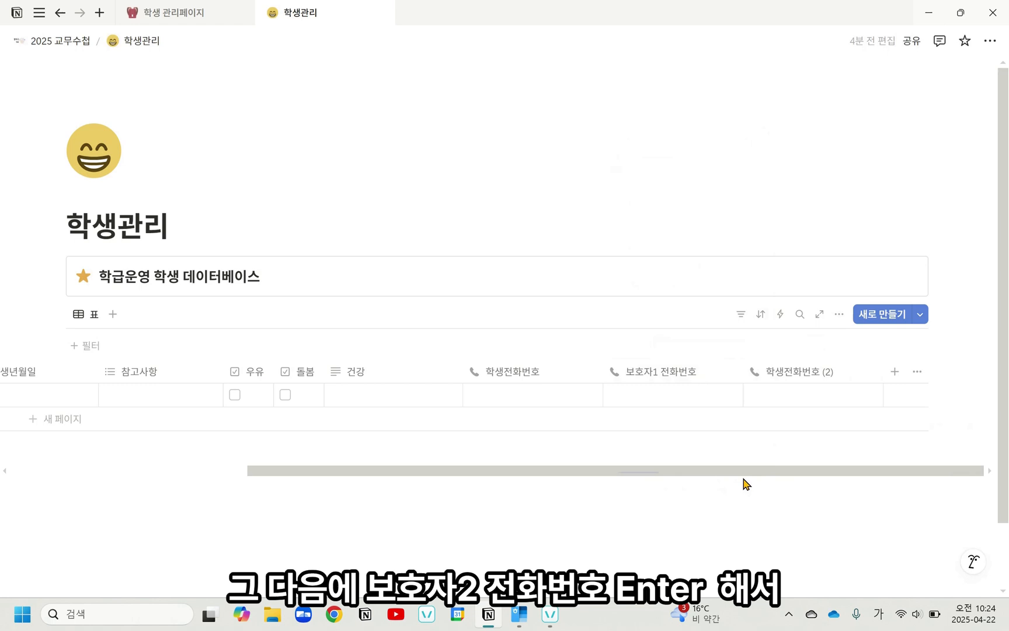
{"action": "left_click", "coordinate": [799, 373]}
{"action": "key", "text": "ctrl+a"}
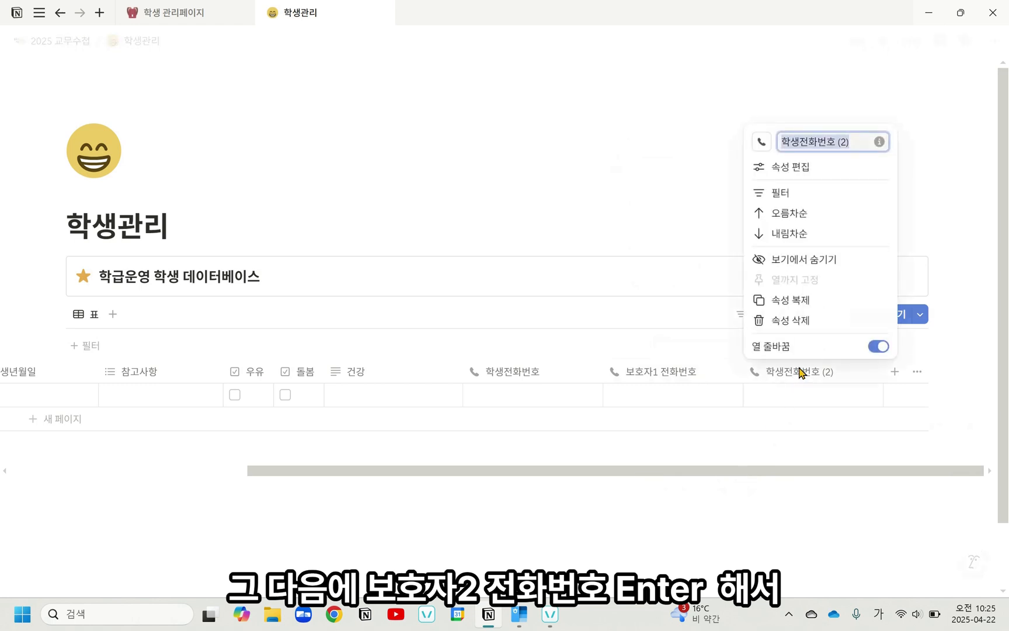
{"action": "type", "text": "ㅂ"}
{"action": "type", "text": "호자2"}
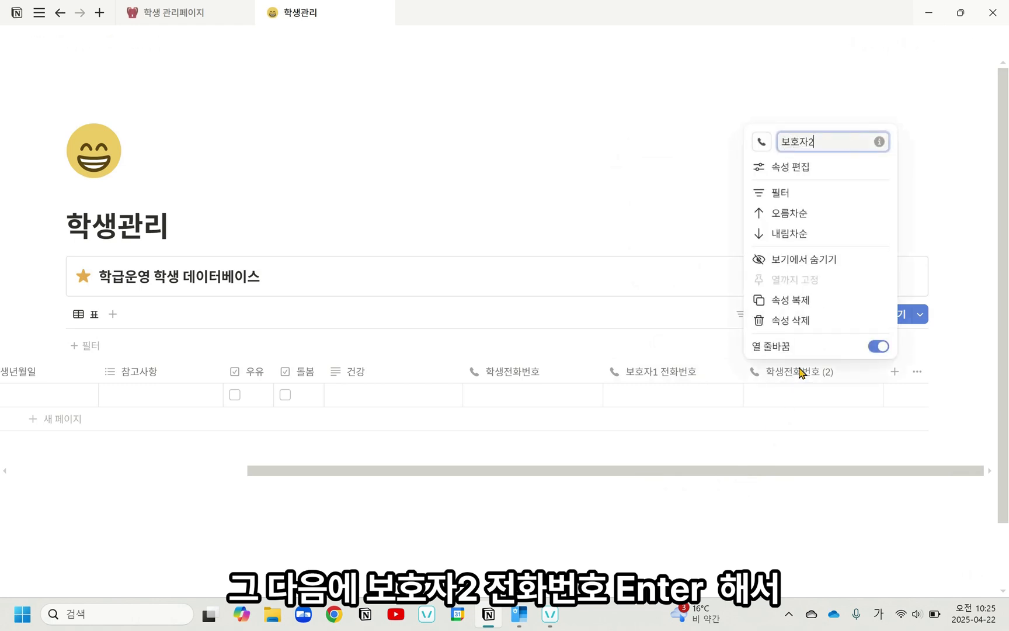
{"action": "type", "text": " 전화번호"}
{"action": "key", "text": "Return"}
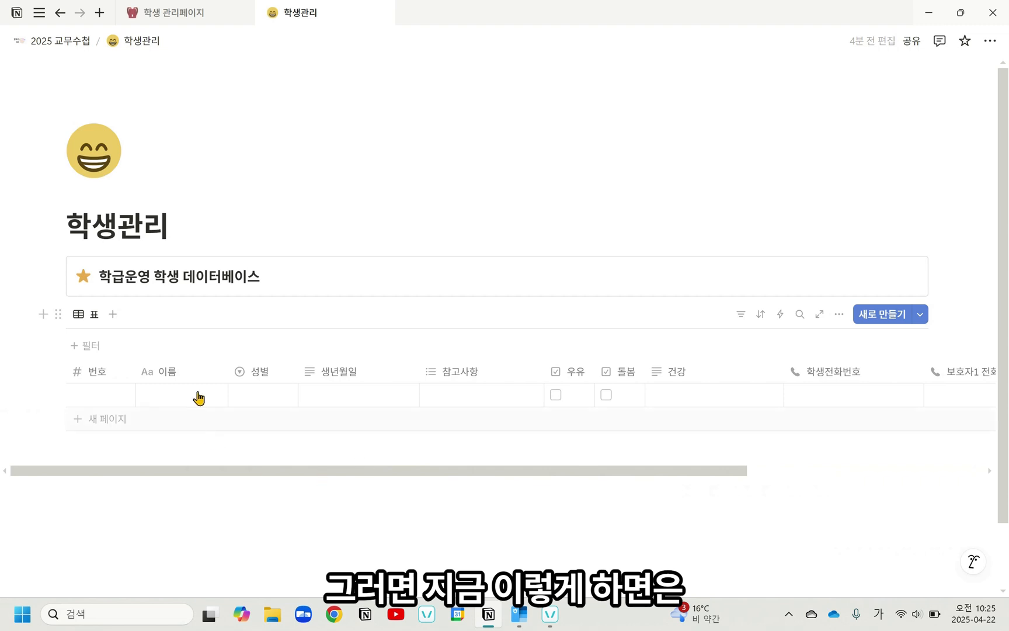
Step: Delete all the empty rows from the student table and add one new blank row
{"action": "left_click", "coordinate": [105, 432]}
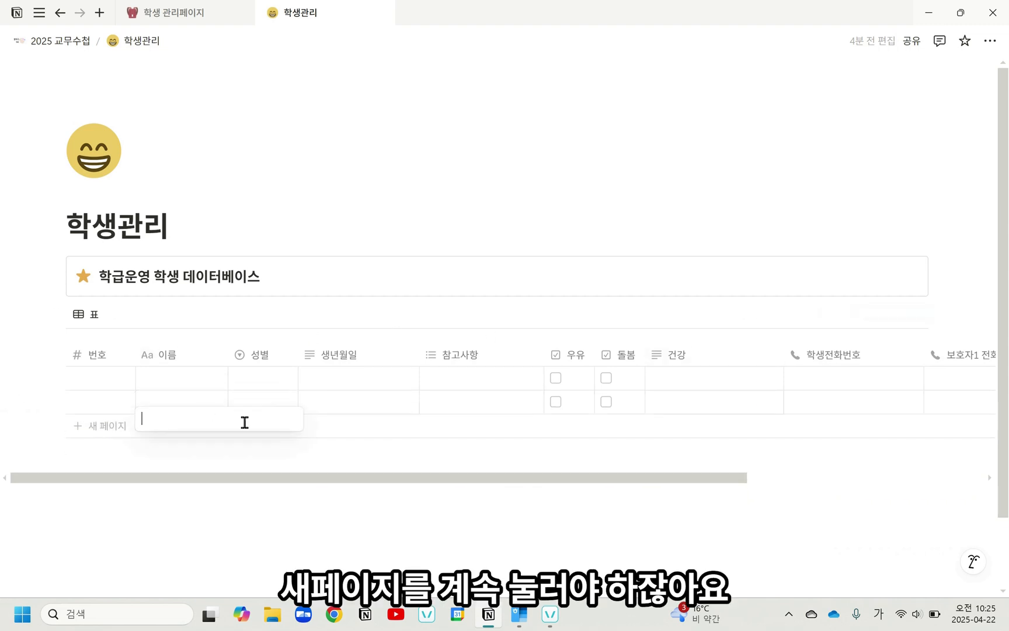
{"action": "key", "text": "Escape"}
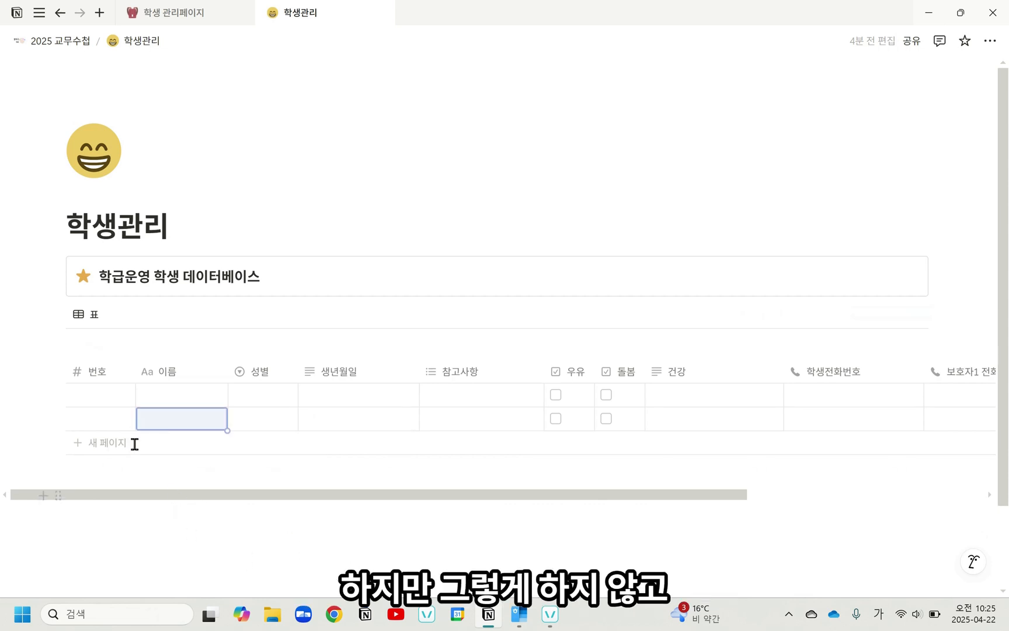
{"action": "left_click", "coordinate": [53, 396]}
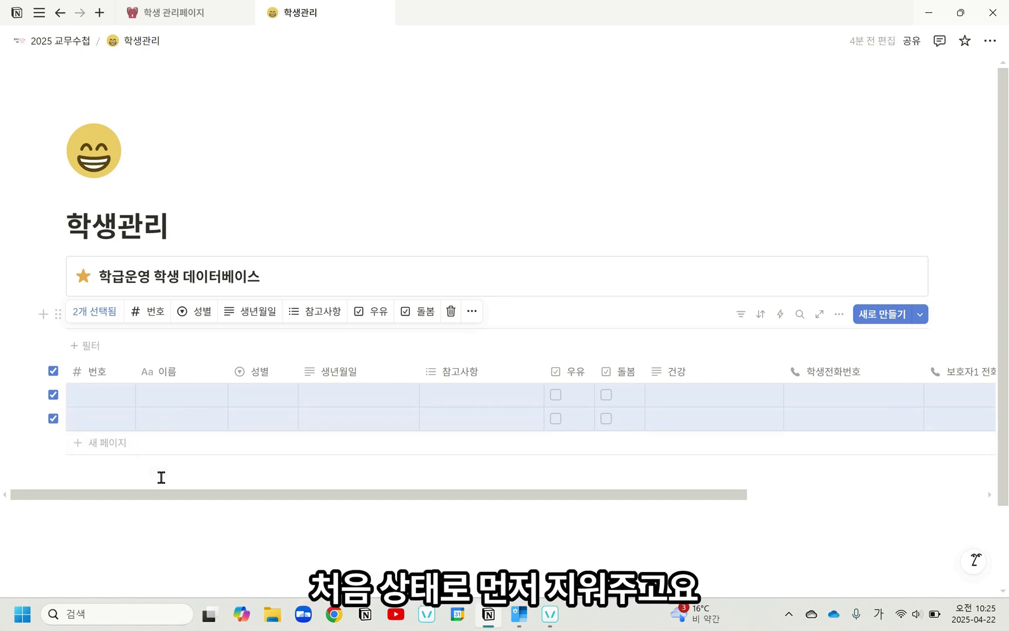
{"action": "key", "text": "Delete"}
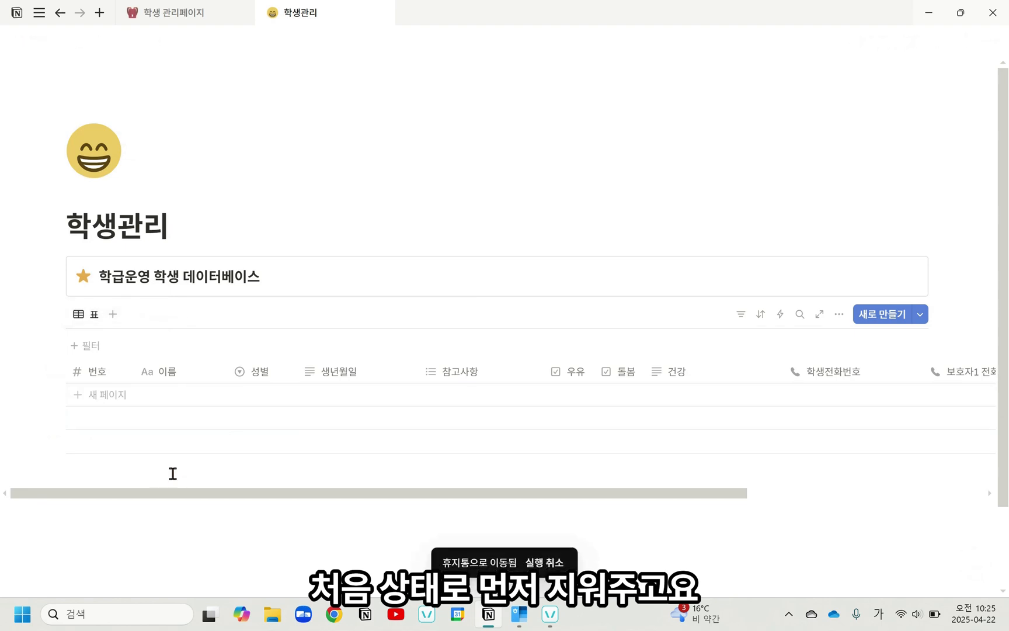
{"action": "left_click", "coordinate": [110, 394]}
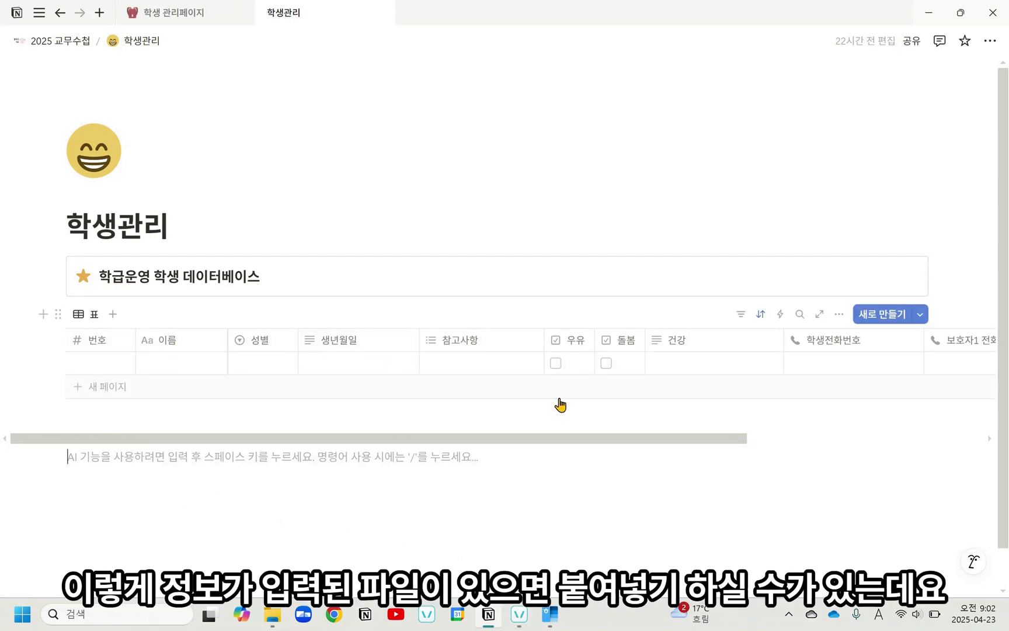
Step: Copy both students' 번호, 이름, 성별 and 생년월일 cells from the 학생 명부 한글 파일 document in Hangul and return to Notion
{"action": "left_click", "coordinate": [555, 624]}
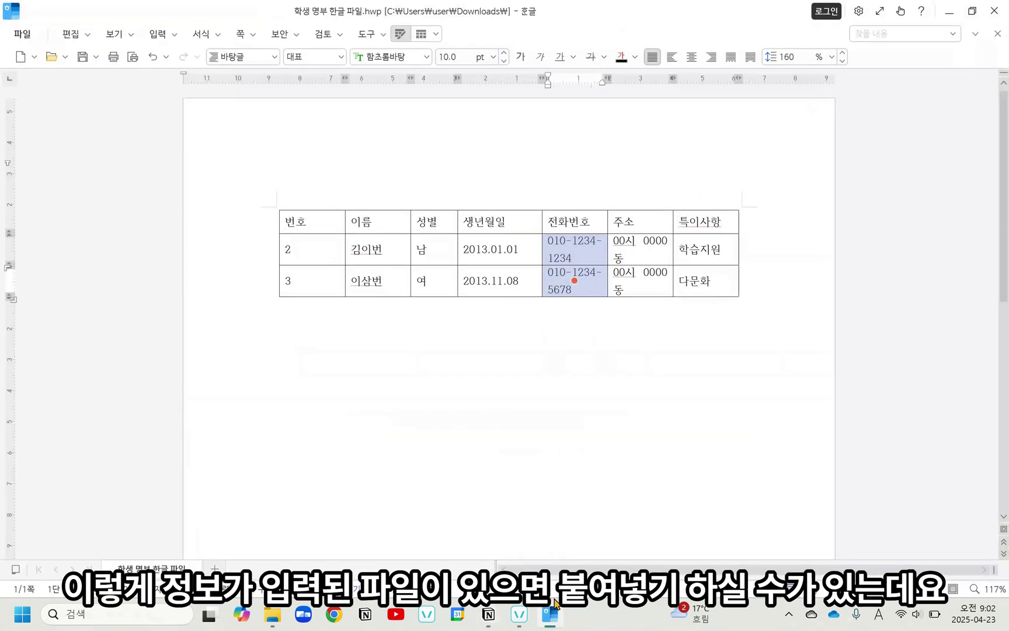
{"action": "left_click", "coordinate": [562, 377]}
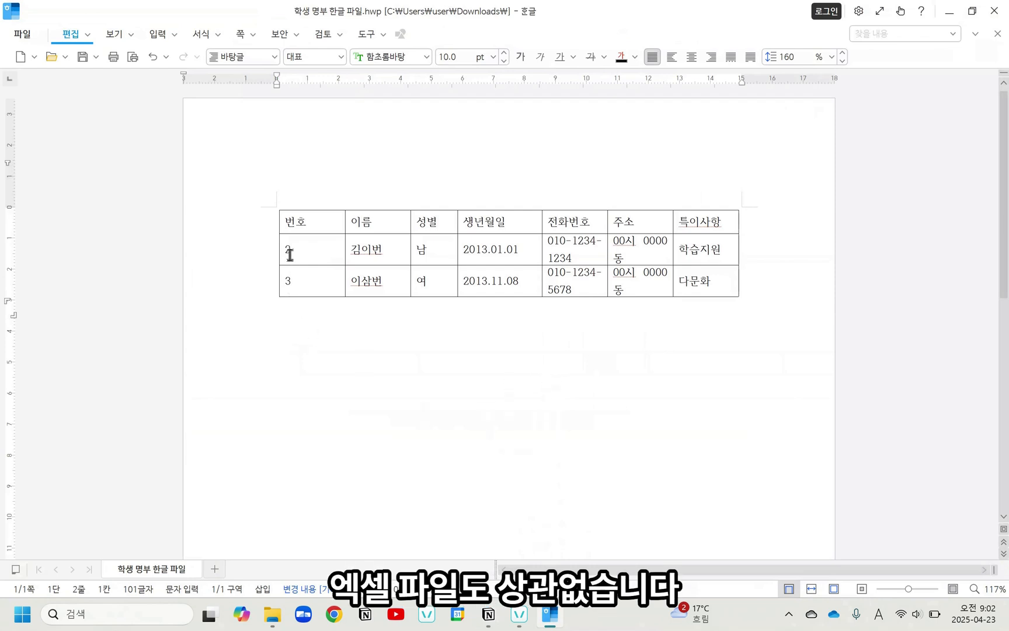
{"action": "left_click_drag", "start_coordinate": [302, 244], "coordinate": [489, 283]}
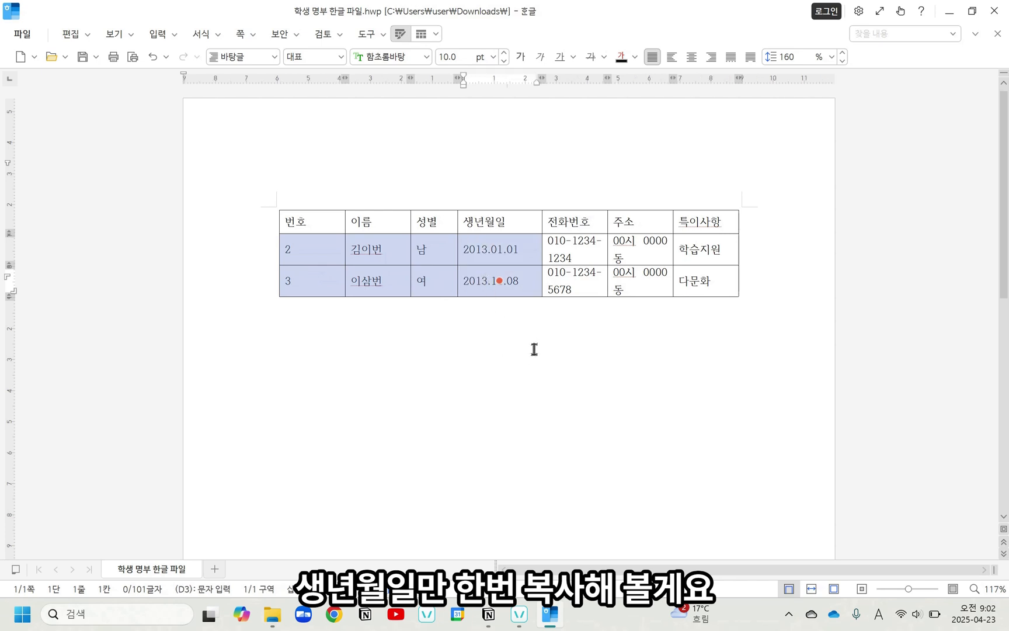
{"action": "key", "text": "ctrl+c"}
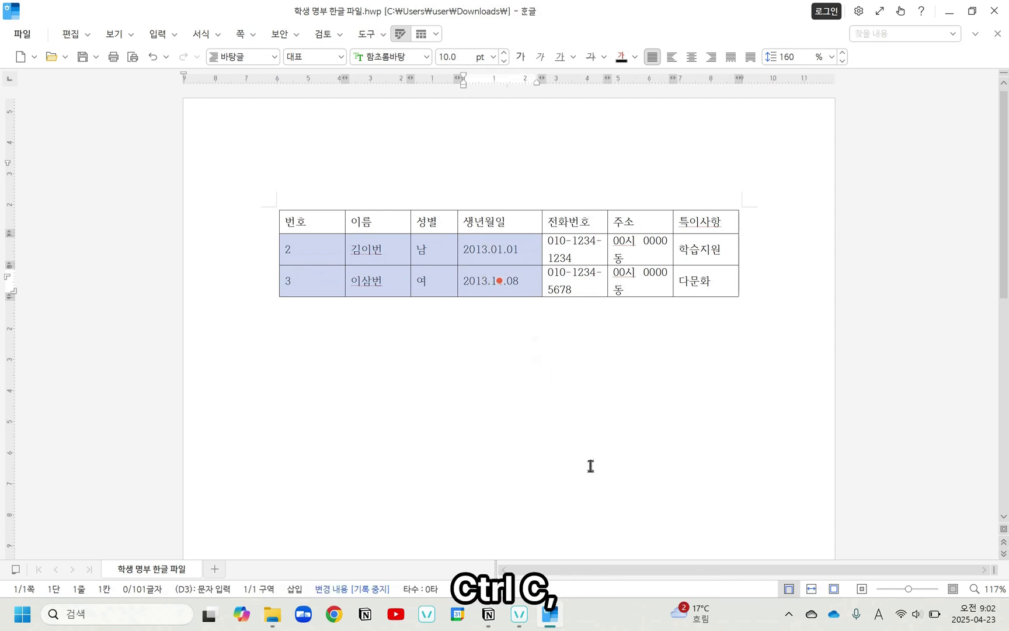
{"action": "left_click", "coordinate": [551, 619]}
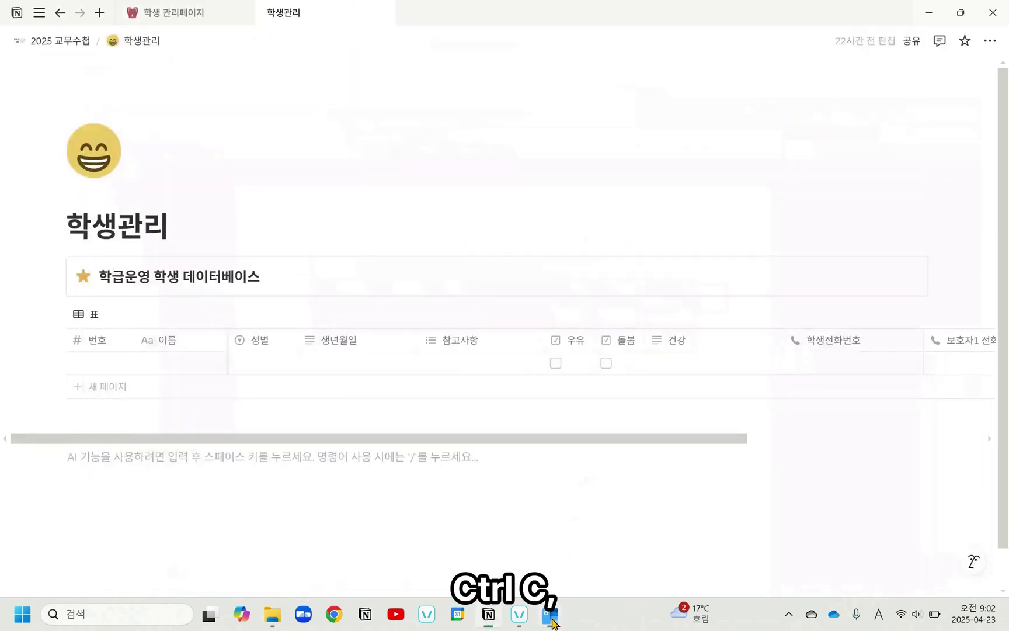
Step: Try to paste the copied student data while editing the blank row's 번호 cell, and clear the cell
{"action": "left_click", "coordinate": [106, 365]}
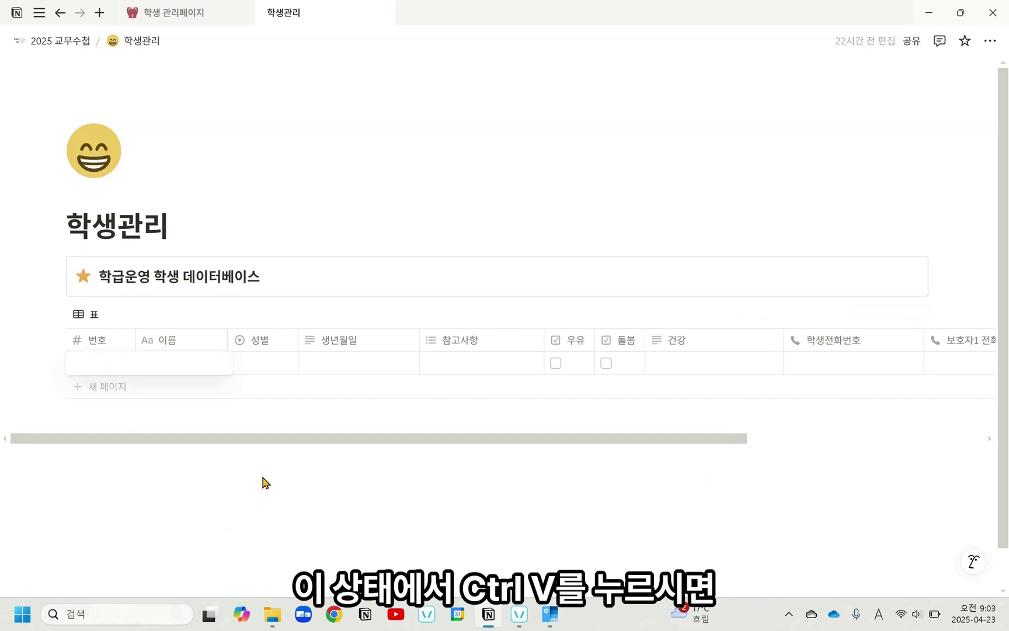
{"action": "key", "text": "ctrl+v"}
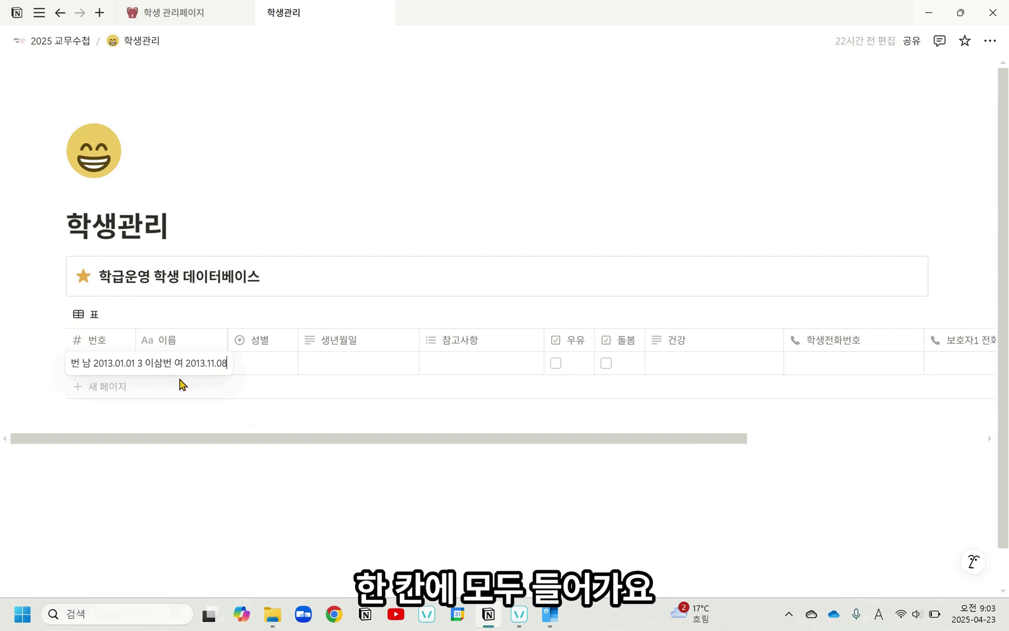
{"action": "key", "text": "ctrl+a"}
{"action": "key", "text": "BackSpace"}
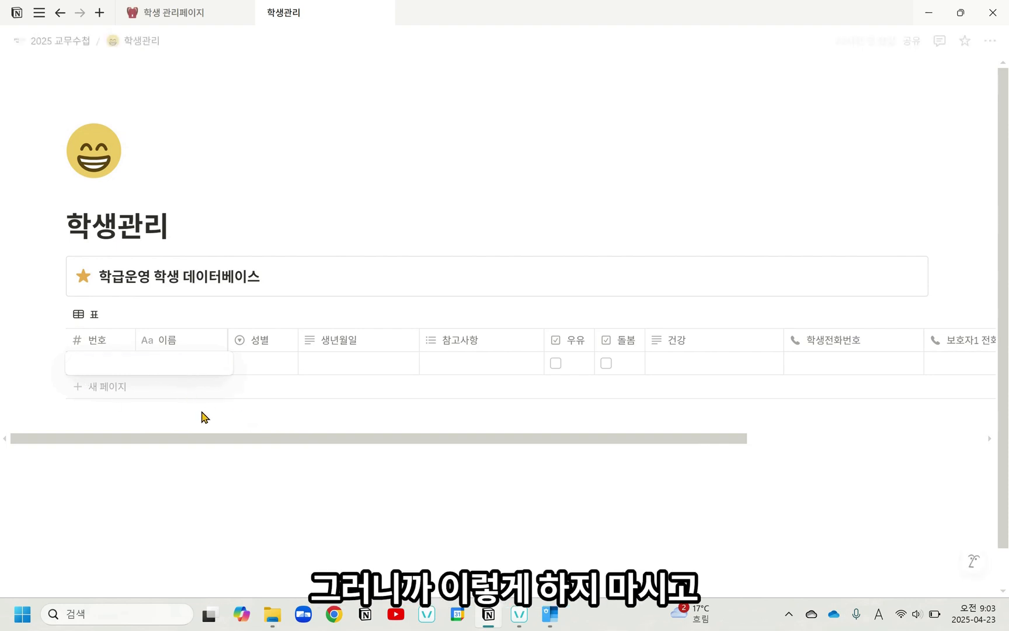
Step: Paste the copied student data across the table, starting from the selected 번호 cell instead of inside its text
{"action": "left_click", "coordinate": [146, 498]}
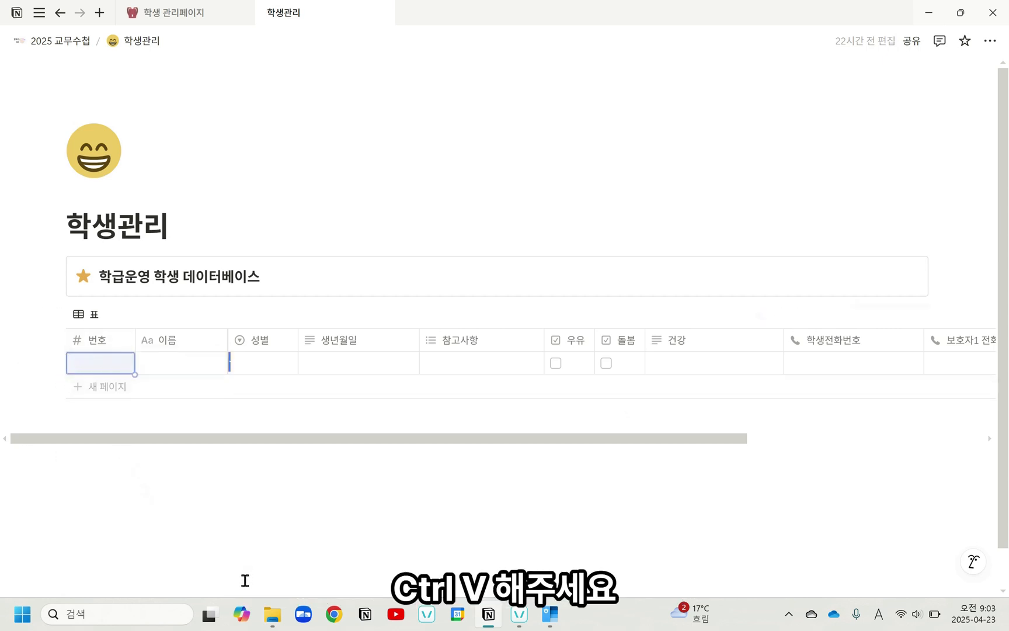
{"action": "key", "text": "ctrl+v"}
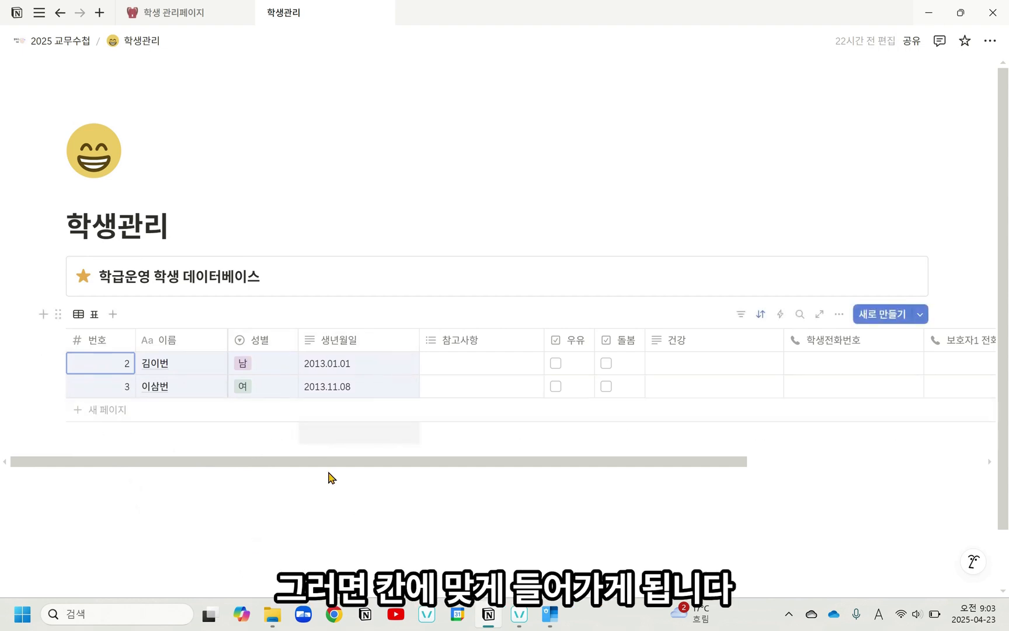
Step: Copy both students' 전화번호 cells from the Hangul roster and paste them into the 학생전화번호 column in Notion
{"action": "left_click", "coordinate": [550, 613]}
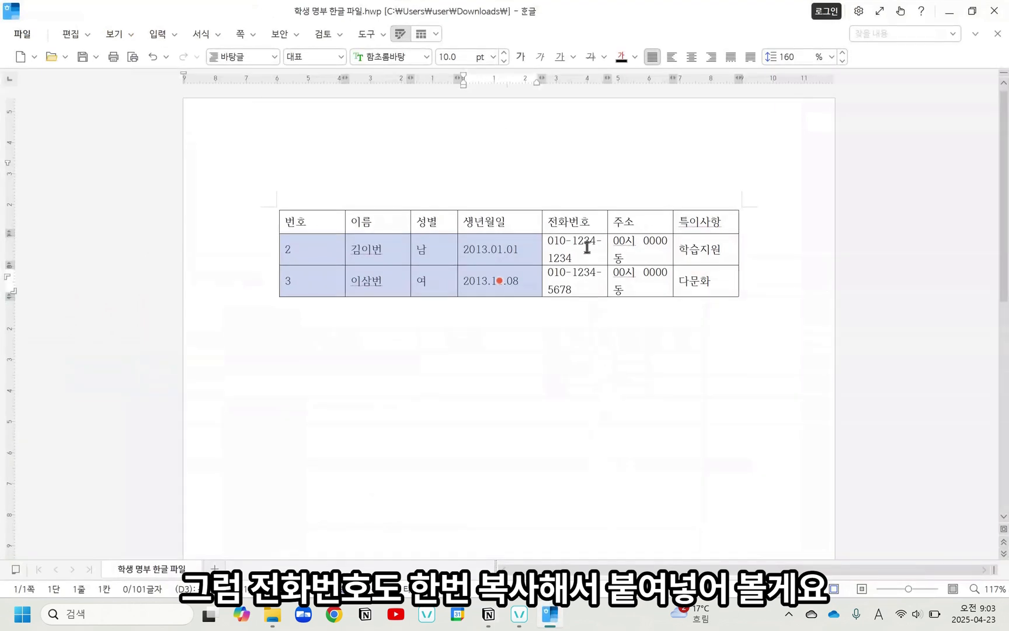
{"action": "left_click_drag", "start_coordinate": [587, 248], "coordinate": [589, 275]}
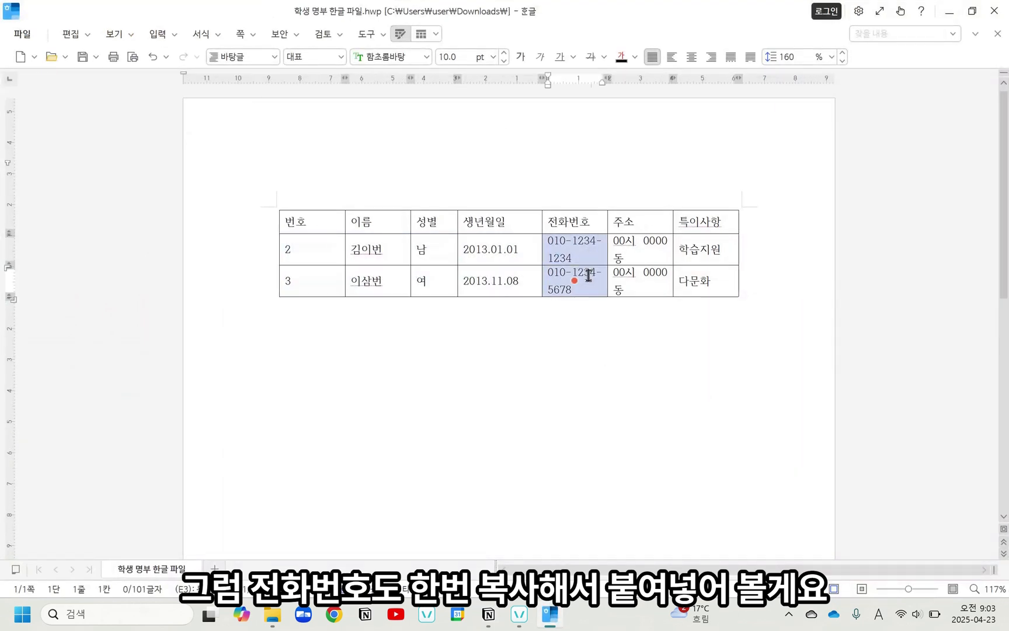
{"action": "left_click", "coordinate": [550, 614]}
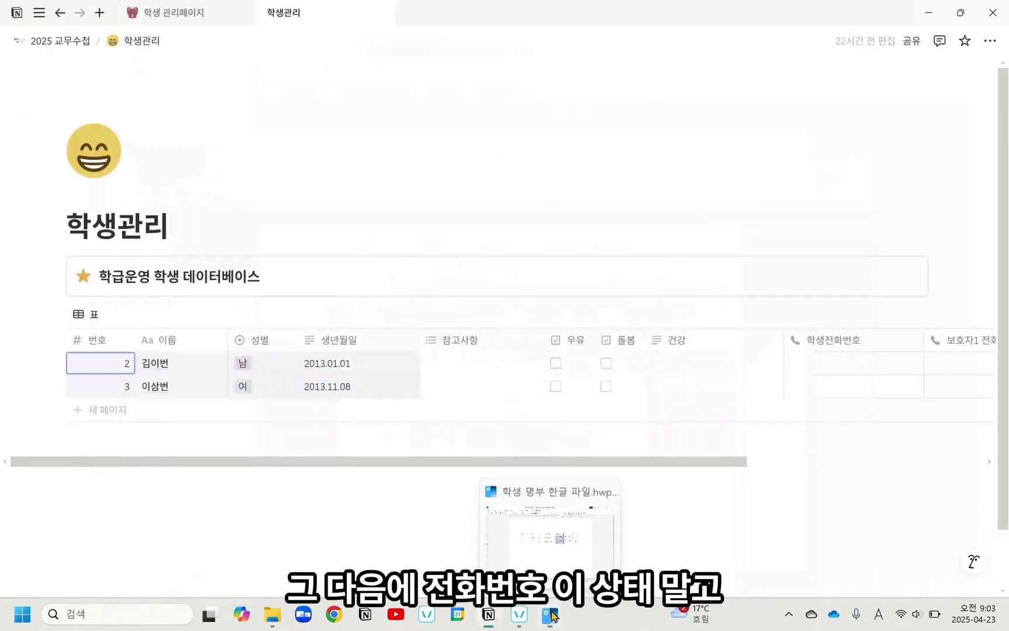
{"action": "left_click", "coordinate": [840, 368]}
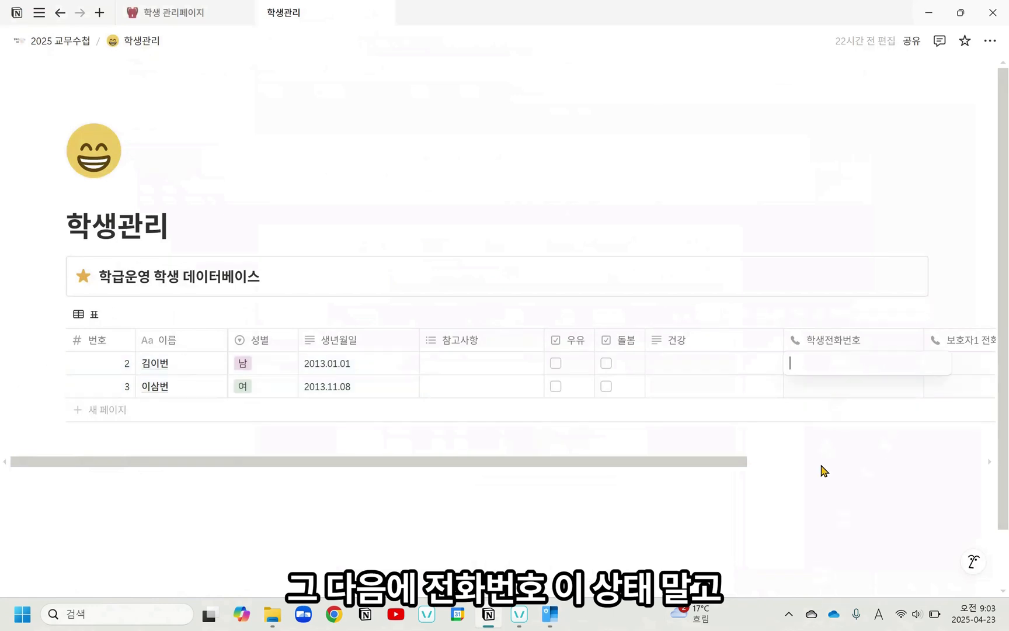
{"action": "left_click", "coordinate": [820, 488]}
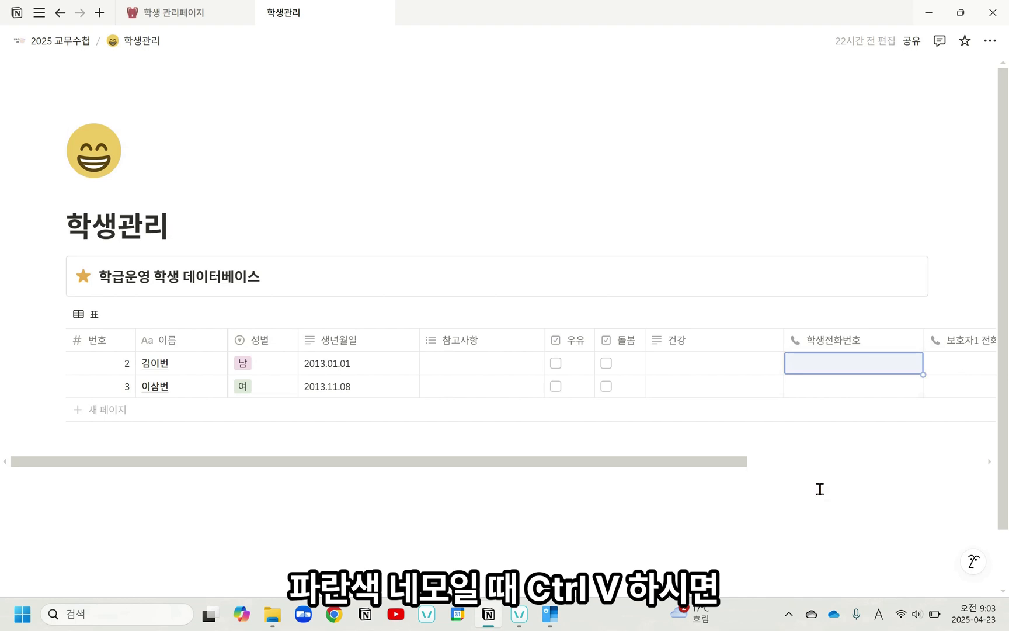
{"action": "key", "text": "ctrl+v"}
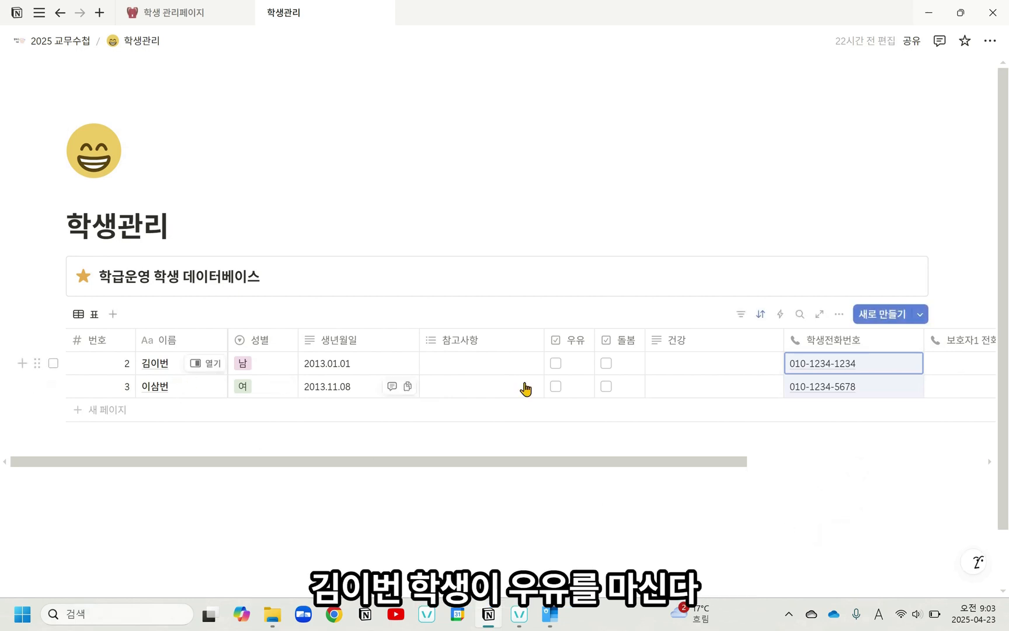
Step: Check 우유 and 돌봄 for student number 2, and check only 돌봄 for student number 3
{"action": "left_click", "coordinate": [555, 364]}
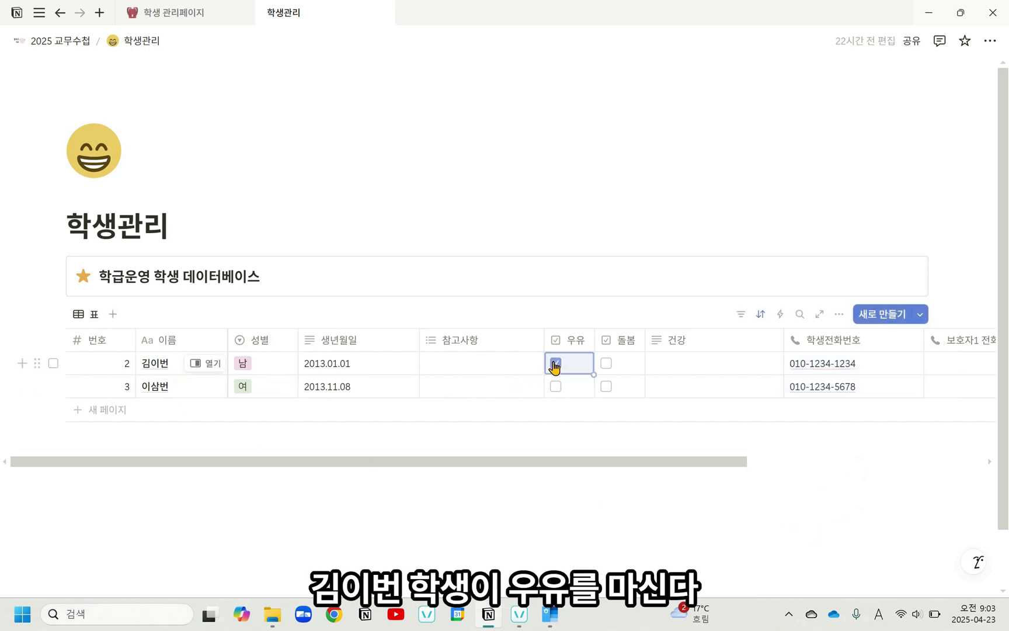
{"action": "left_click", "coordinate": [607, 364]}
{"action": "left_click", "coordinate": [608, 387]}
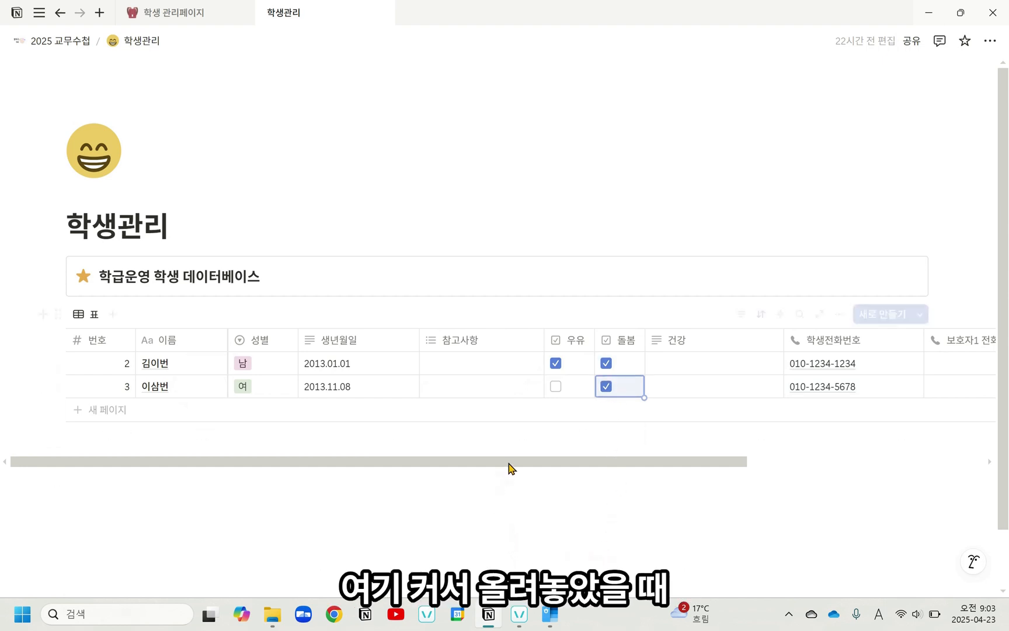
Step: Set the calculations under the 우유 and 돌봄 columns to count the entries that are 체크 표시됨
{"action": "mouse_move", "coordinate": [523, 444]}
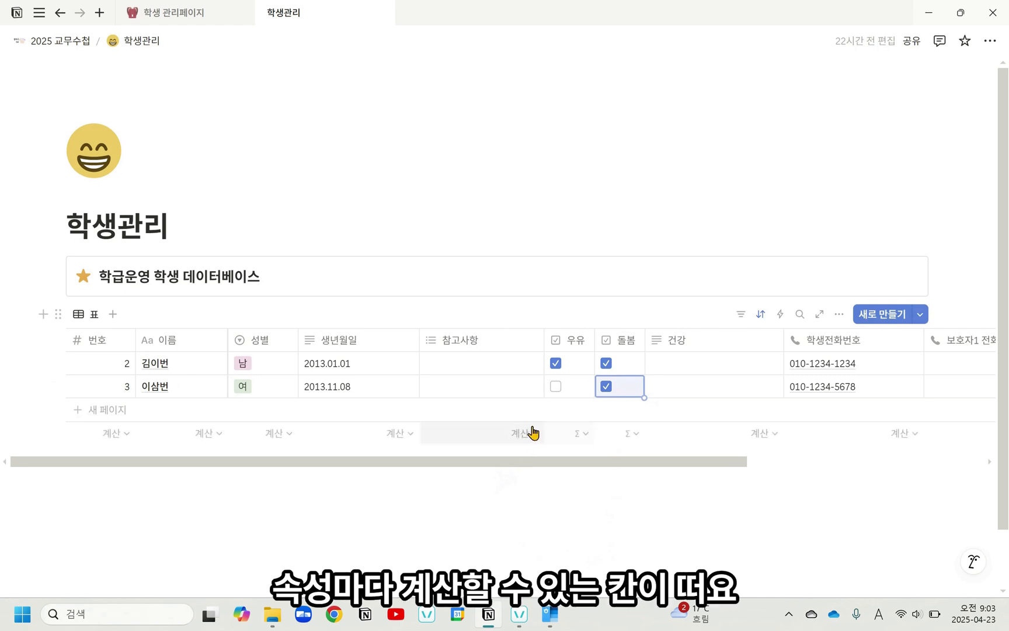
{"action": "left_click", "coordinate": [572, 436]}
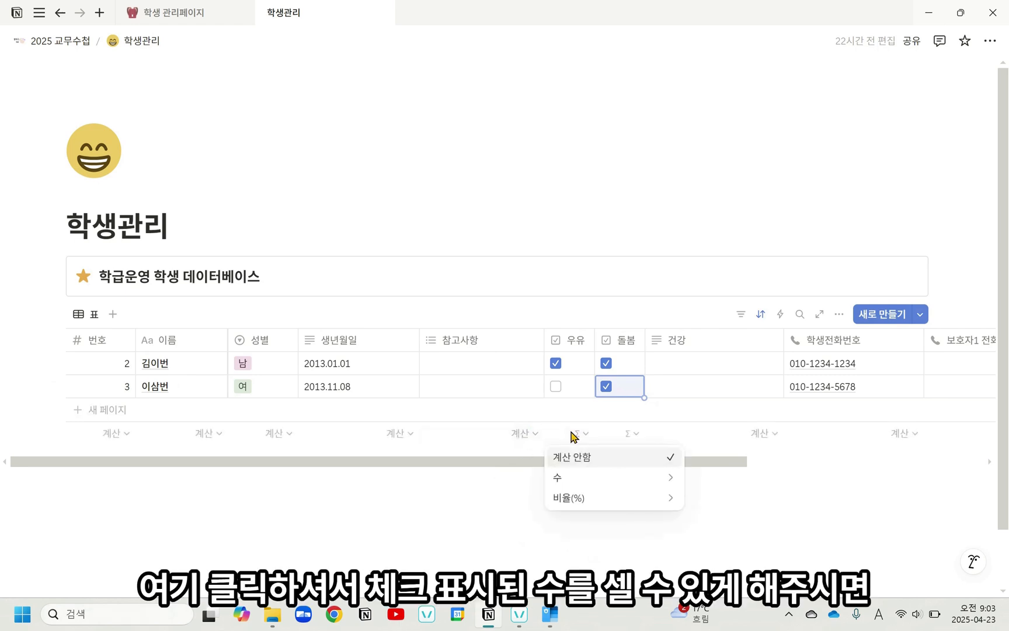
{"action": "mouse_move", "coordinate": [575, 477]}
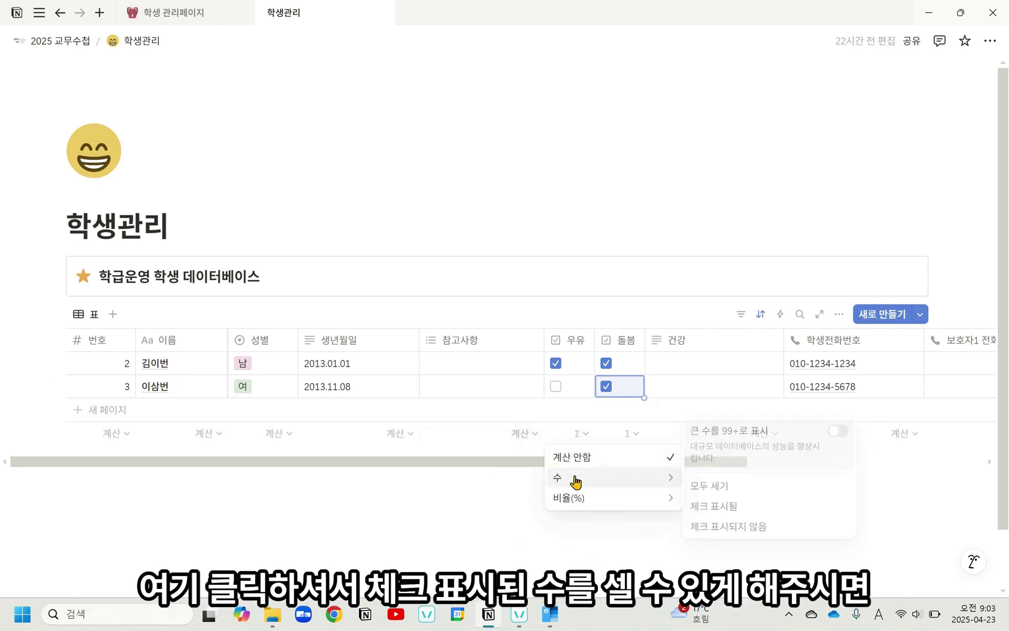
{"action": "left_click", "coordinate": [714, 506]}
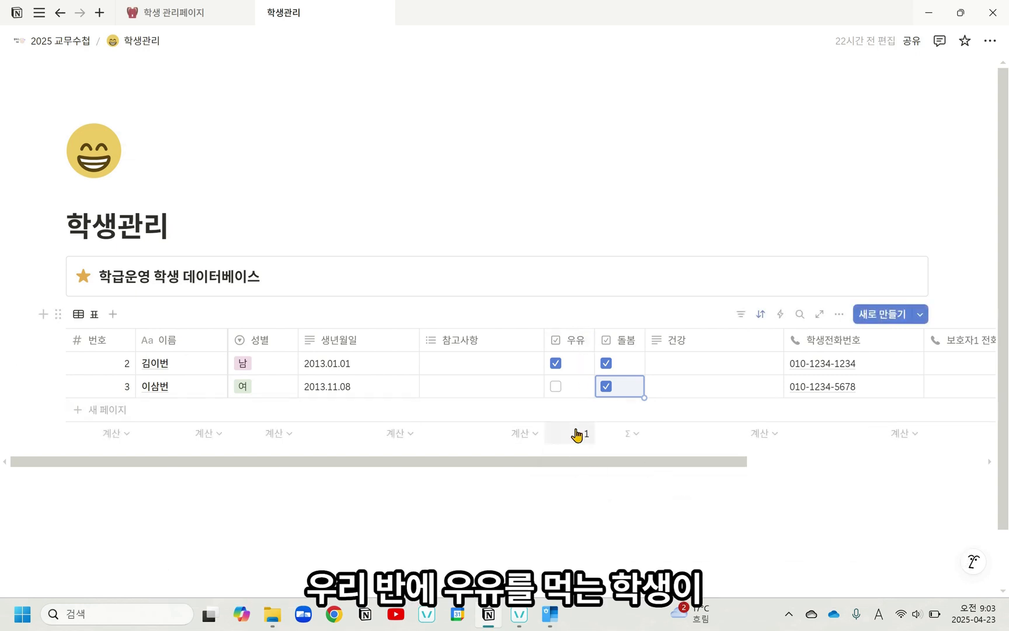
{"action": "left_click", "coordinate": [631, 439]}
{"action": "mouse_move", "coordinate": [634, 490]}
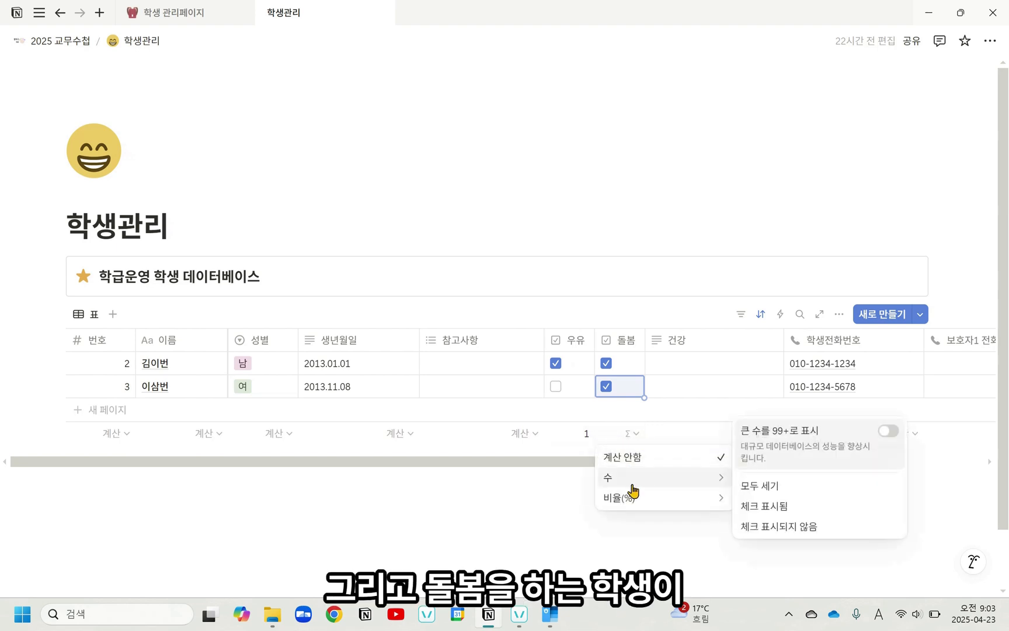
{"action": "left_click", "coordinate": [762, 506]}
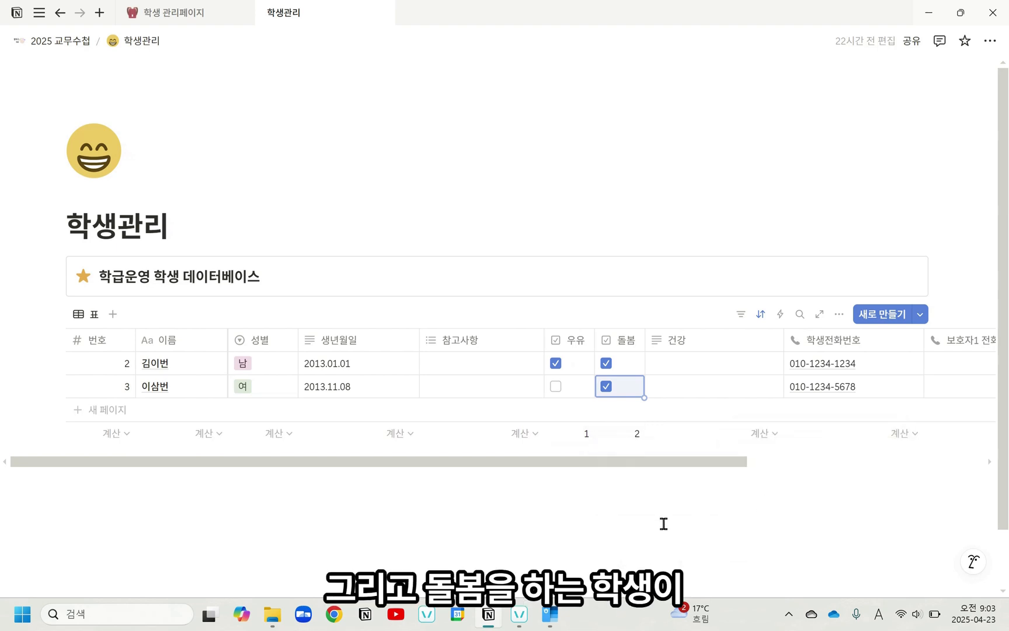
{"action": "left_click", "coordinate": [653, 498]}
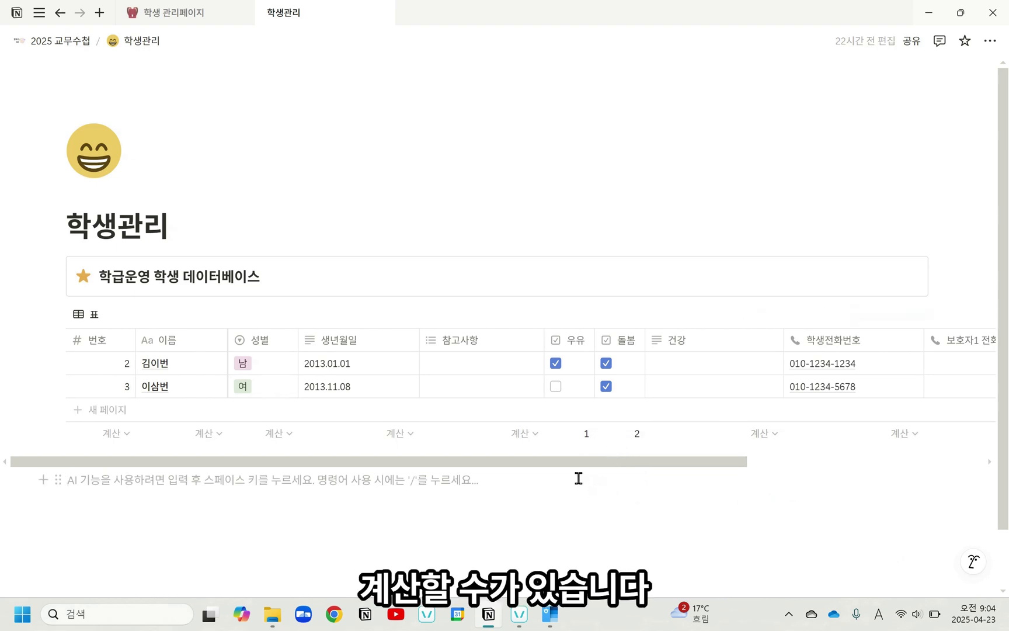
Step: Check the views on the 학생 관리페이지 reference page, then duplicate the student database's 표 view and name the copy 우유, 돌봄, 건강
{"action": "left_click", "coordinate": [187, 12]}
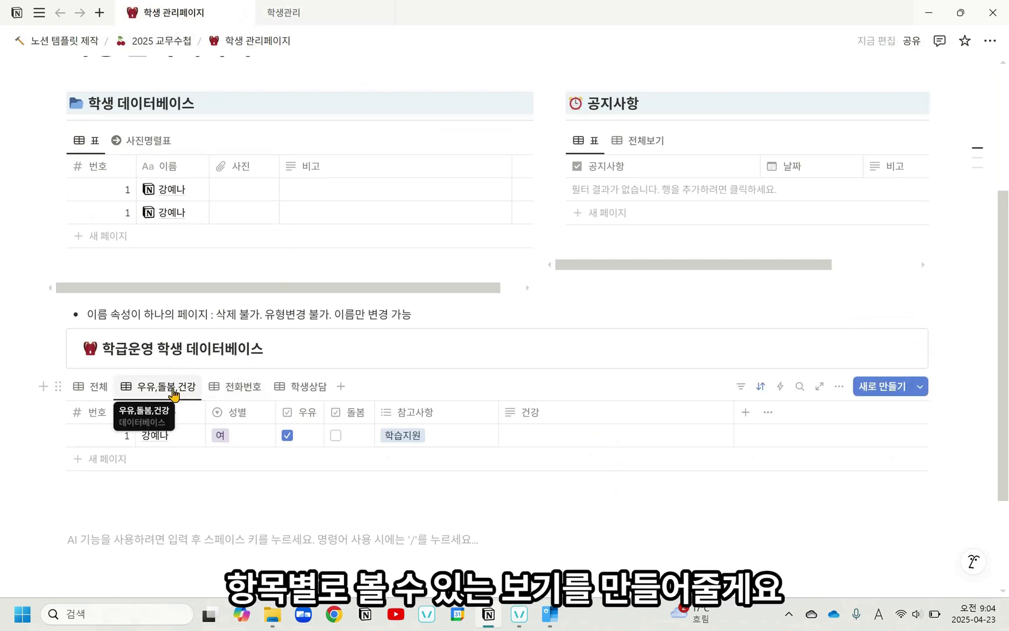
{"action": "left_click", "coordinate": [328, 12]}
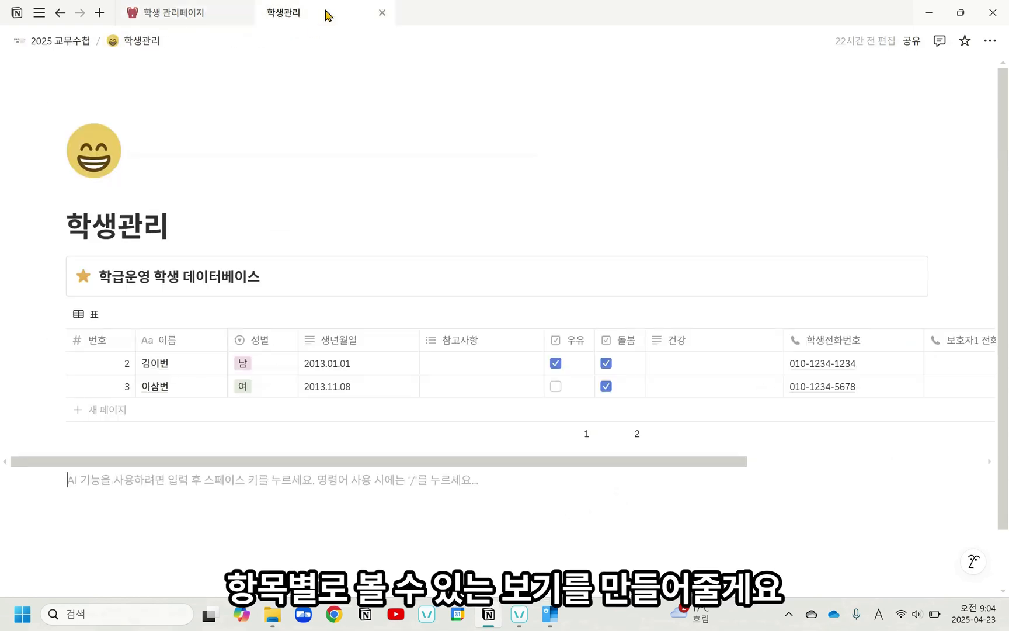
{"action": "left_click", "coordinate": [92, 318]}
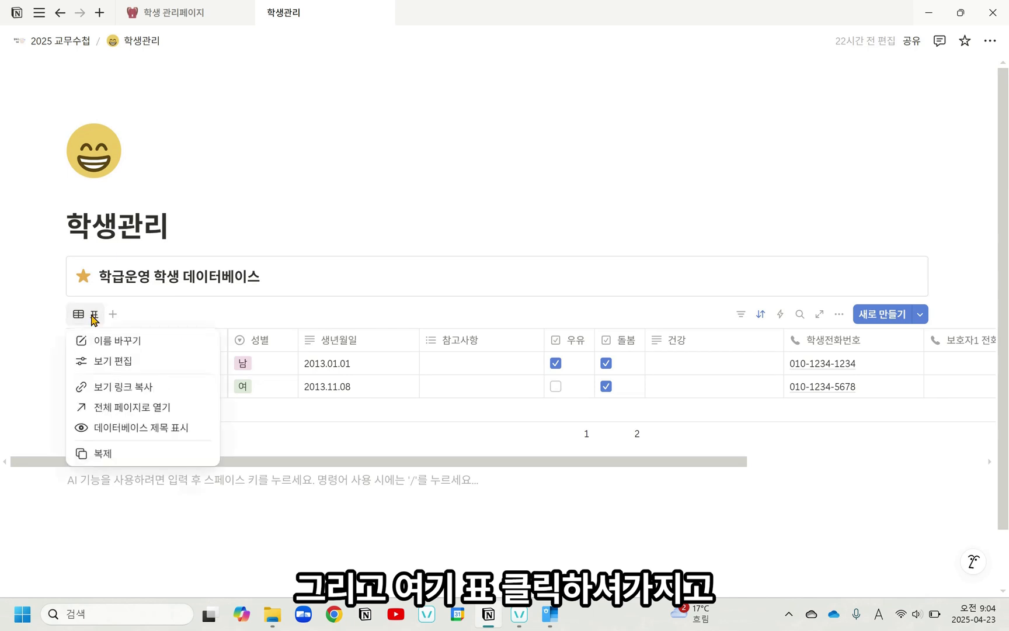
{"action": "left_click", "coordinate": [92, 453]}
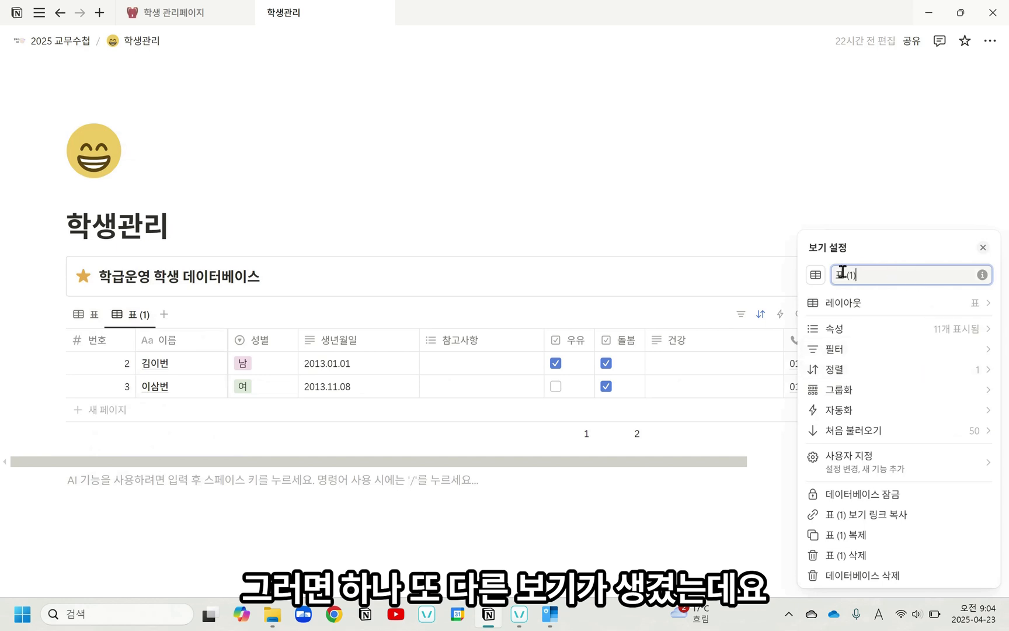
{"action": "left_click_drag", "start_coordinate": [843, 274], "coordinate": [805, 270]}
{"action": "type", "text": "dndb"}
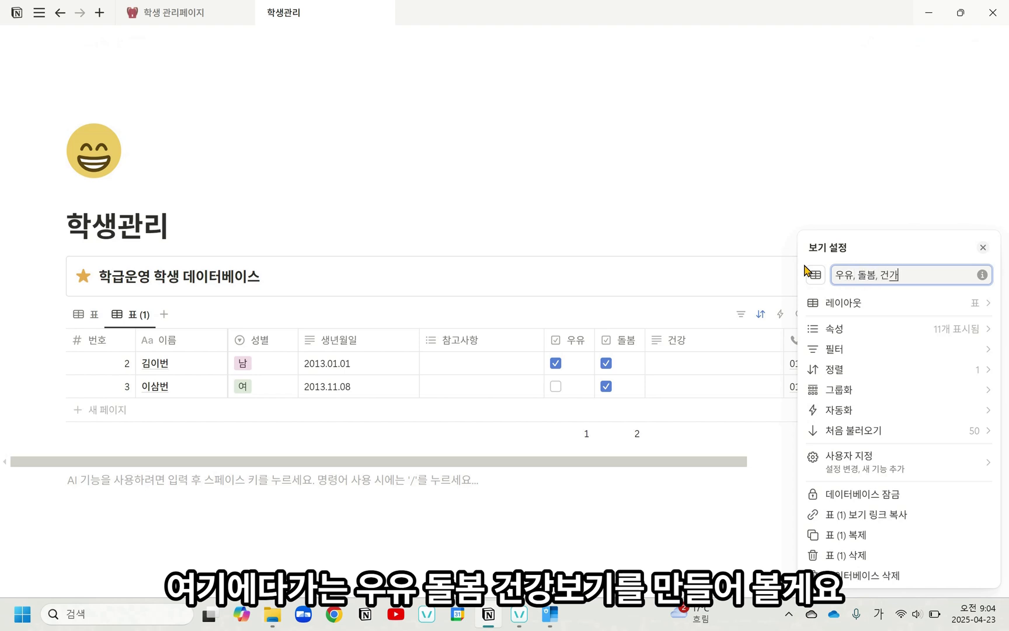
{"action": "type", "text": "d"}
{"action": "left_click", "coordinate": [568, 226]}
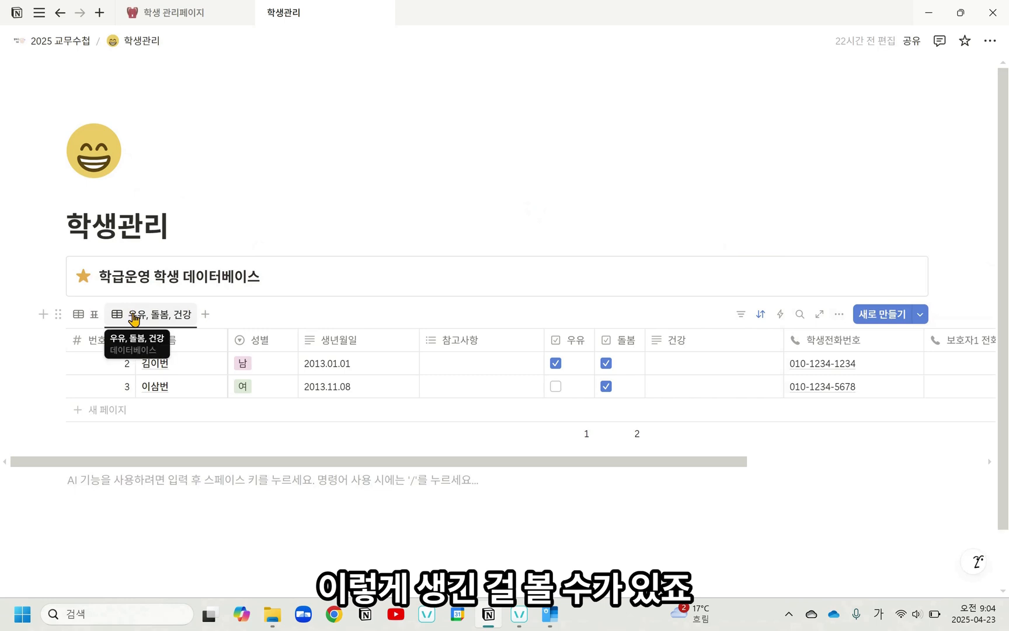
Step: Hide 생년월일, 참고사항, 학생전화번호, 보호자1 전화번호 and 보호자2 전화번호 in the 우유, 돌봄, 건강 view
{"action": "left_click_drag", "start_coordinate": [153, 465], "coordinate": [165, 443]}
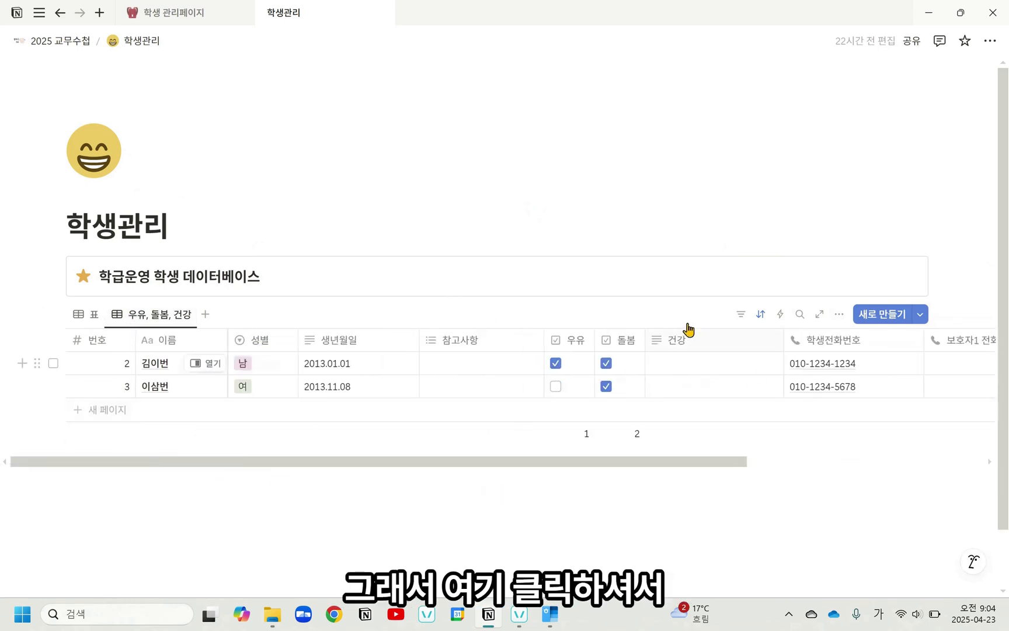
{"action": "left_click", "coordinate": [148, 323]}
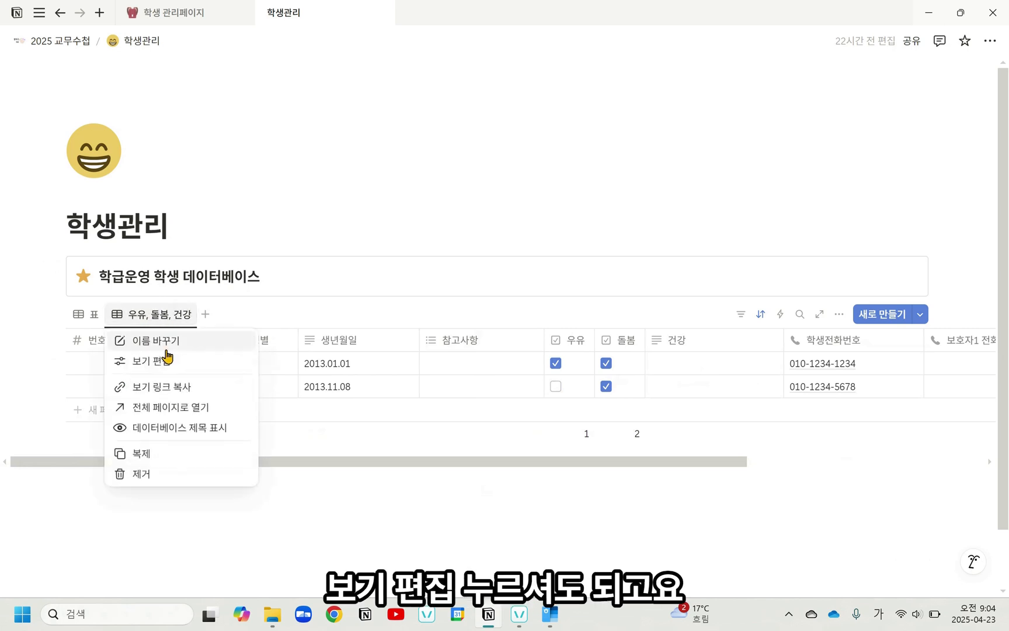
{"action": "left_click", "coordinate": [169, 365]}
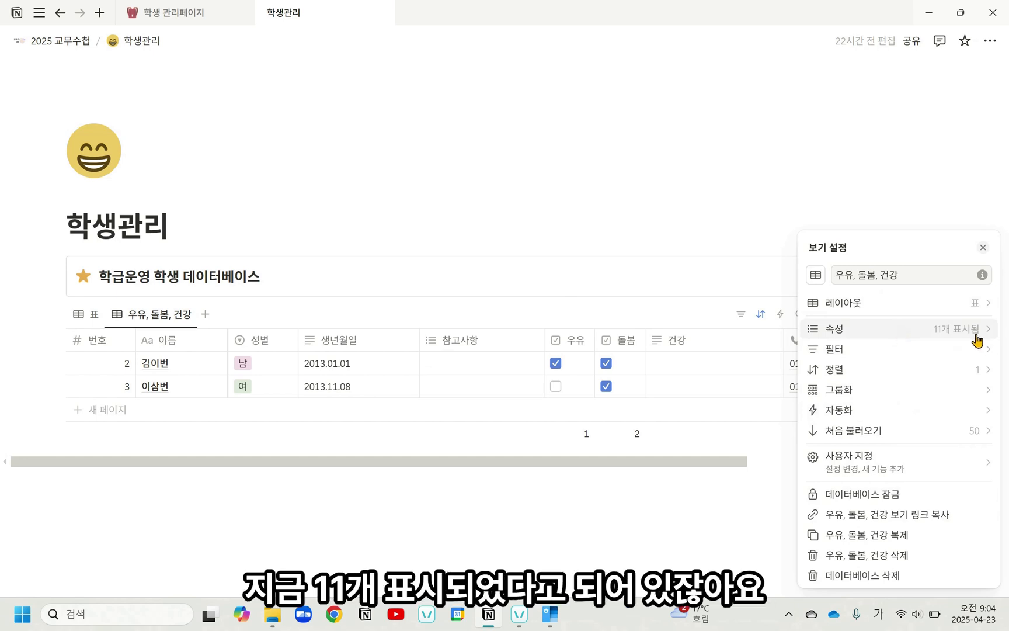
{"action": "left_click", "coordinate": [946, 340]}
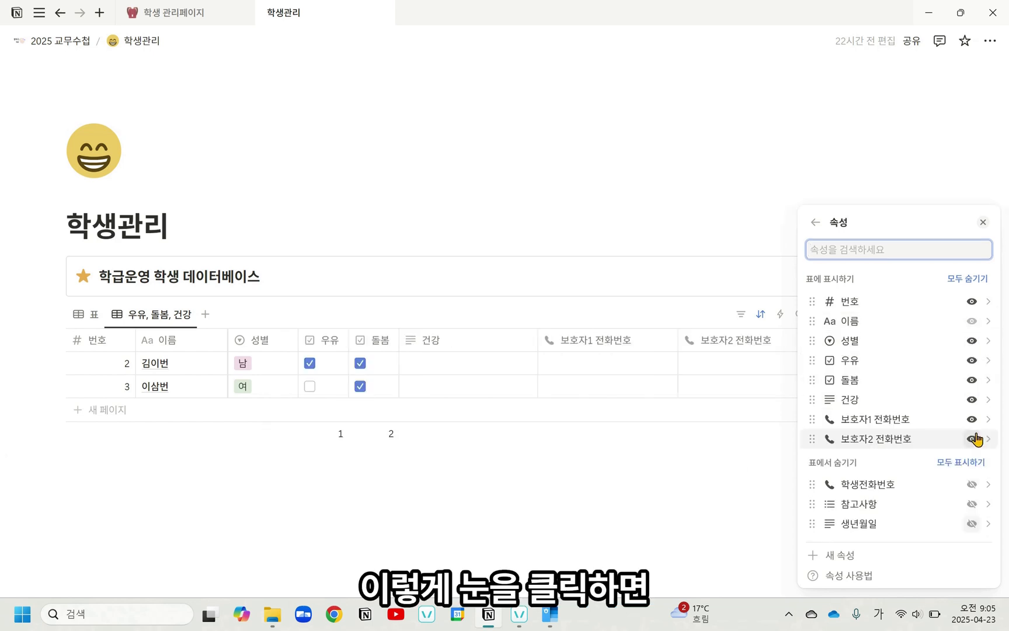
{"action": "left_click", "coordinate": [972, 420]}
{"action": "left_click", "coordinate": [972, 421]}
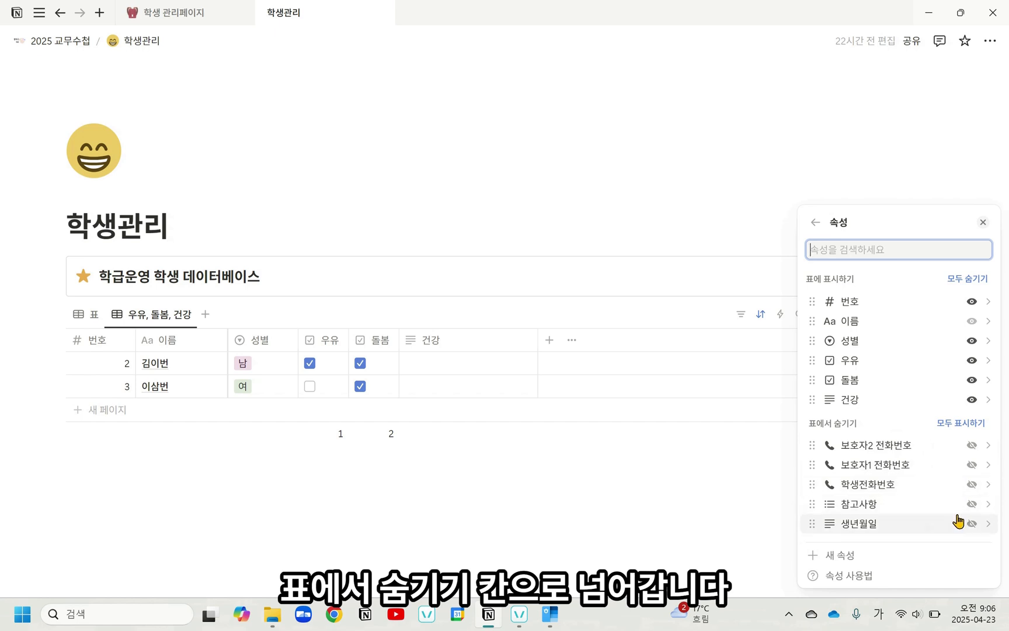
{"action": "left_click", "coordinate": [629, 259]}
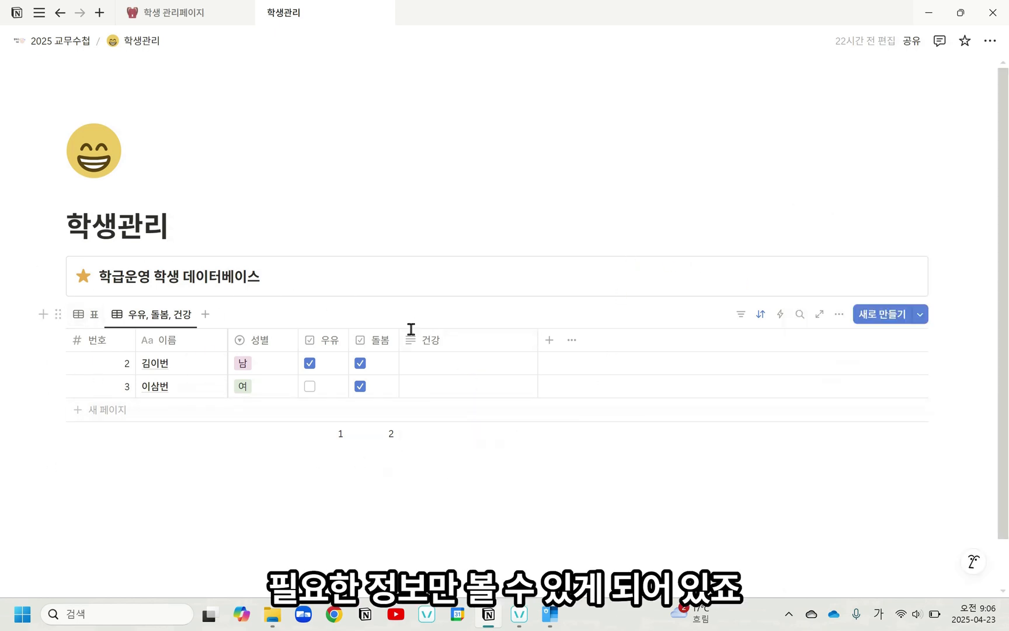
Step: Duplicate the 우유, 돌봄, 건강 view and rename the copy 전화번호, following the reference page
{"action": "left_click", "coordinate": [159, 317]}
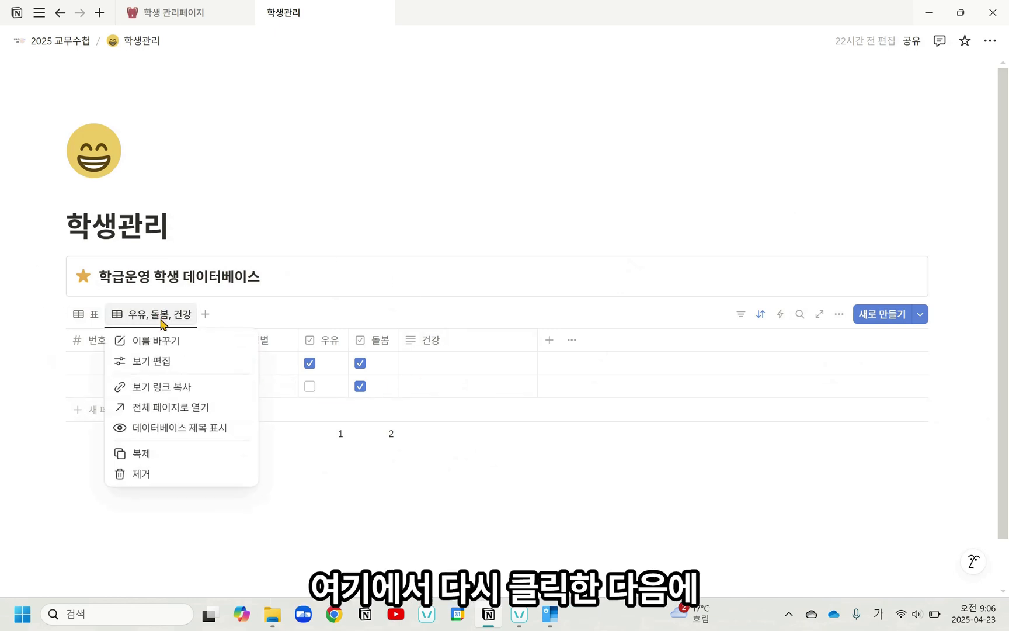
{"action": "left_click", "coordinate": [168, 450]}
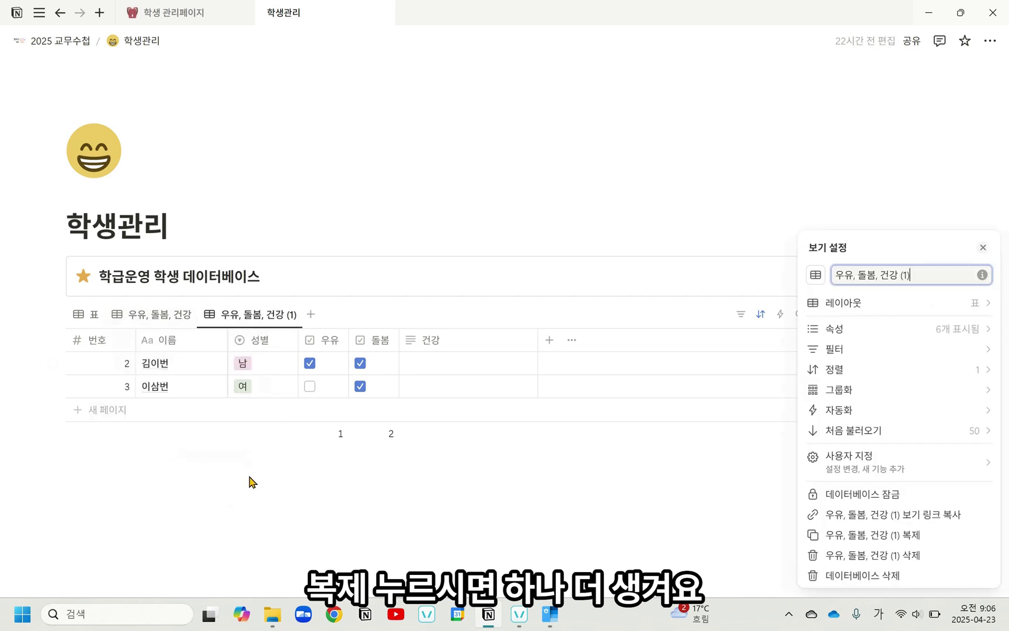
{"action": "left_click", "coordinate": [181, 13]}
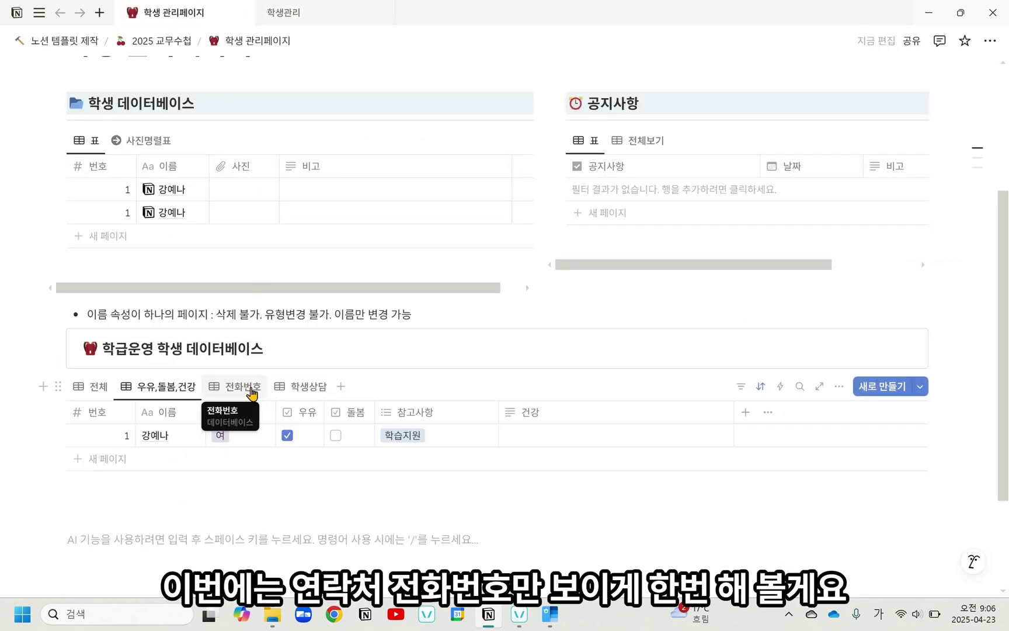
{"action": "left_click", "coordinate": [321, 17]}
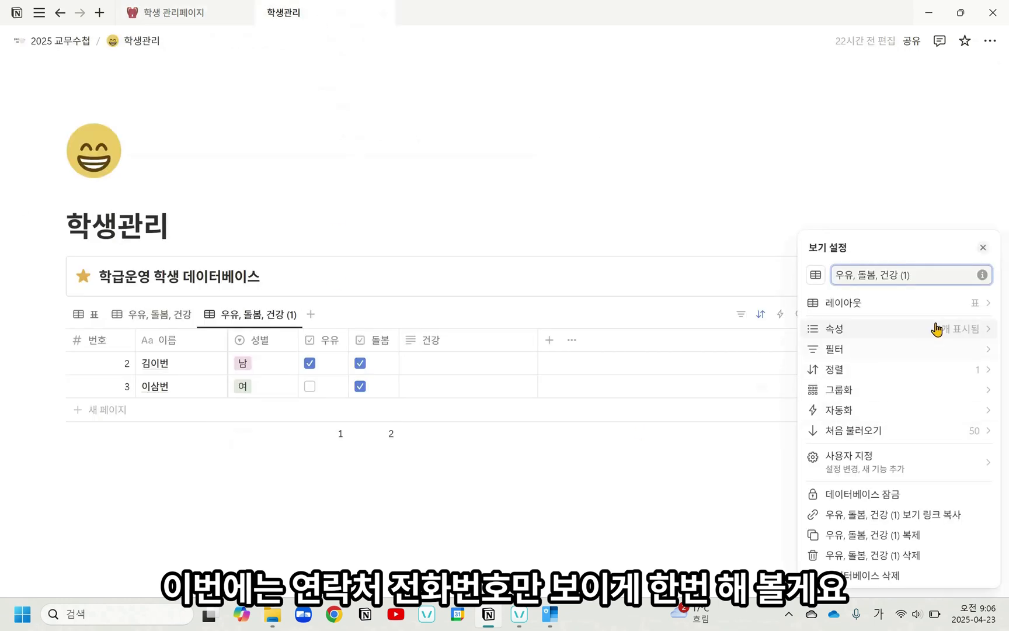
{"action": "left_click_drag", "start_coordinate": [917, 271], "coordinate": [693, 250]}
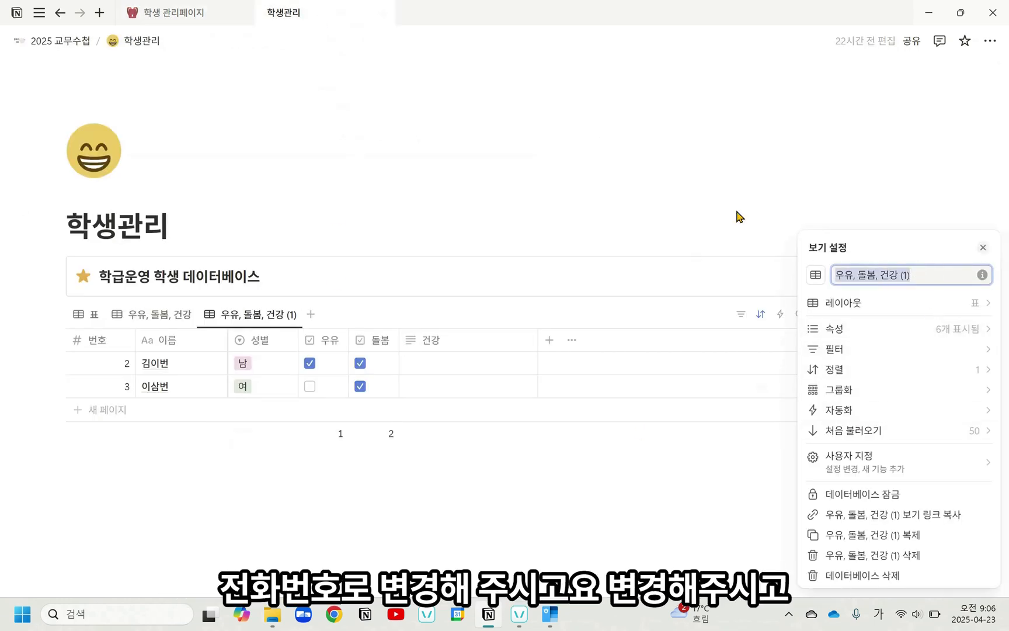
{"action": "type", "text": "전화번호"}
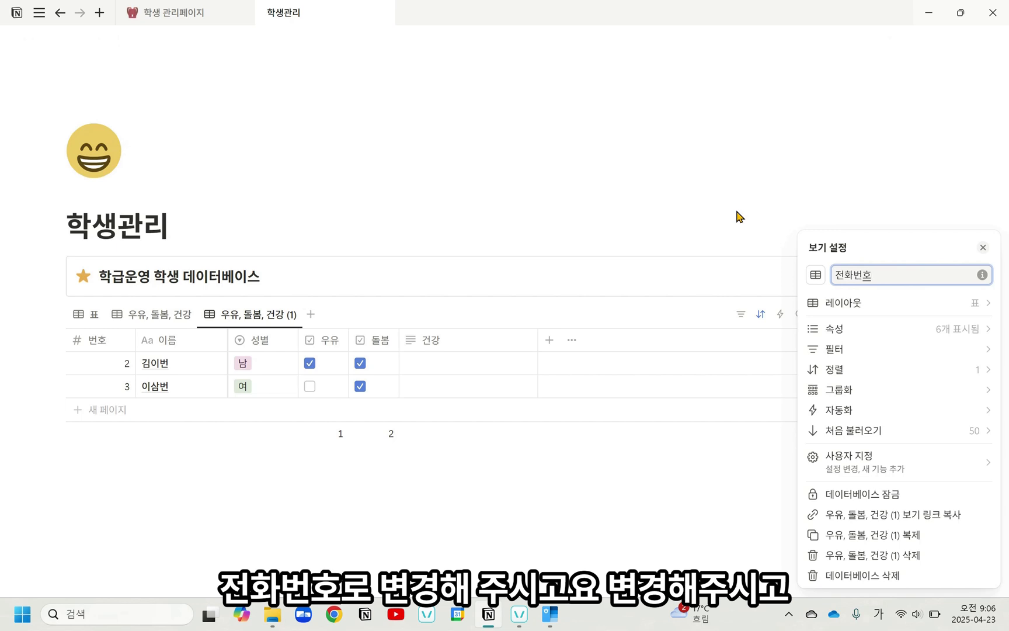
{"action": "key", "text": "Return"}
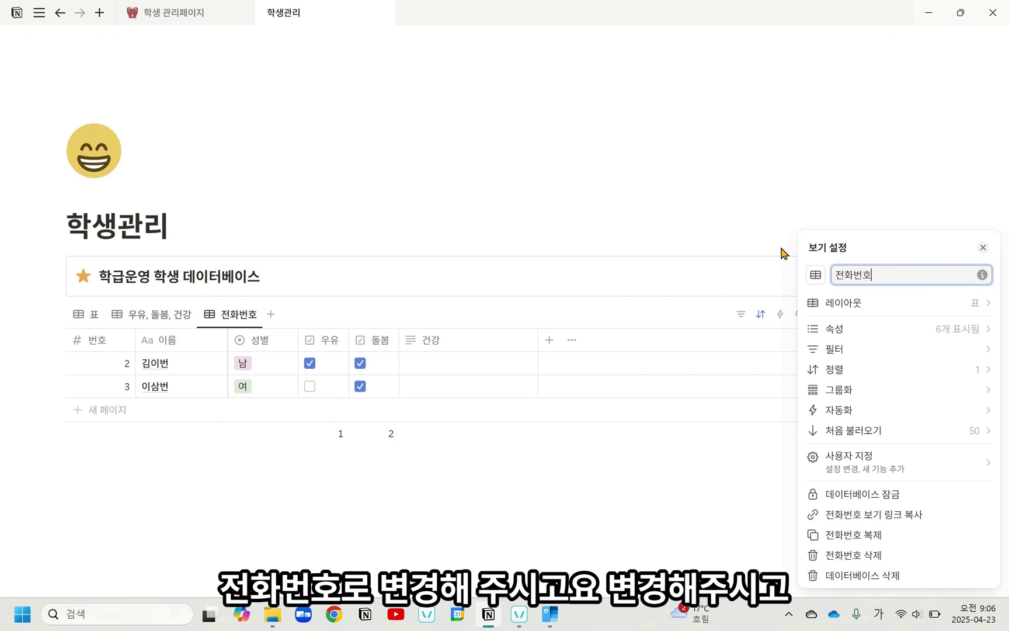
Step: In the 전화번호 view, hide 우유, 돌봄 and 건강, and show 학생전화번호, 보호자1 전화번호 and 보호자2 전화번호
{"action": "left_click", "coordinate": [848, 329]}
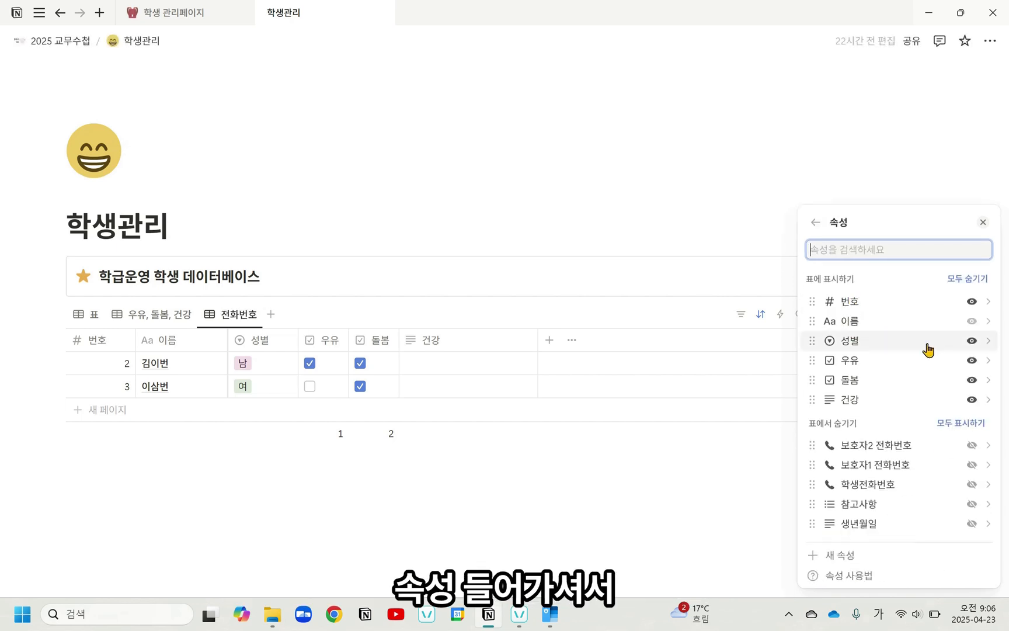
{"action": "left_click", "coordinate": [972, 361]}
{"action": "left_click", "coordinate": [972, 361]}
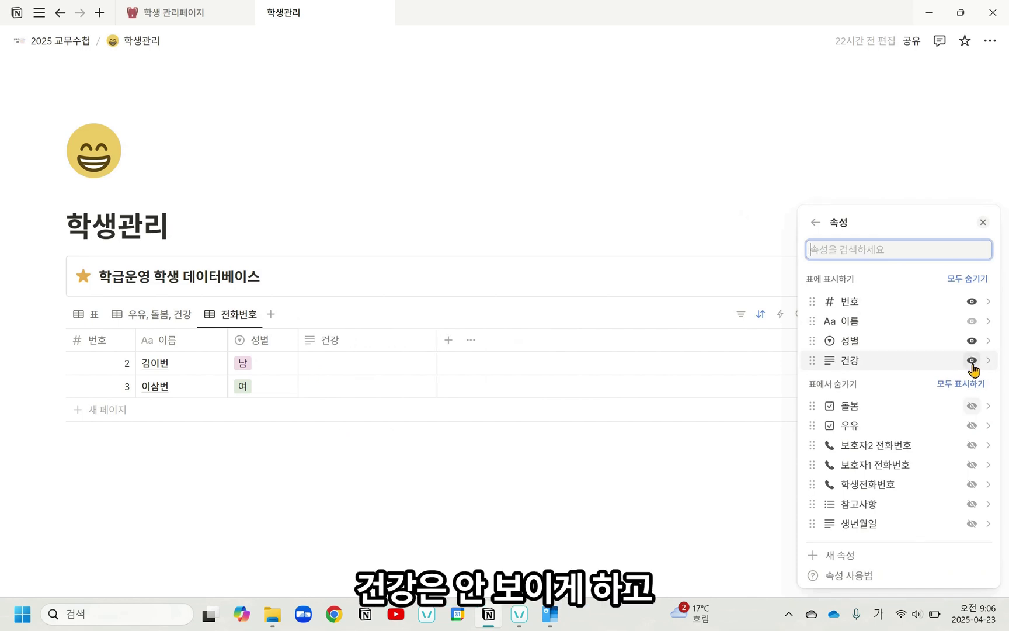
{"action": "left_click", "coordinate": [972, 361]}
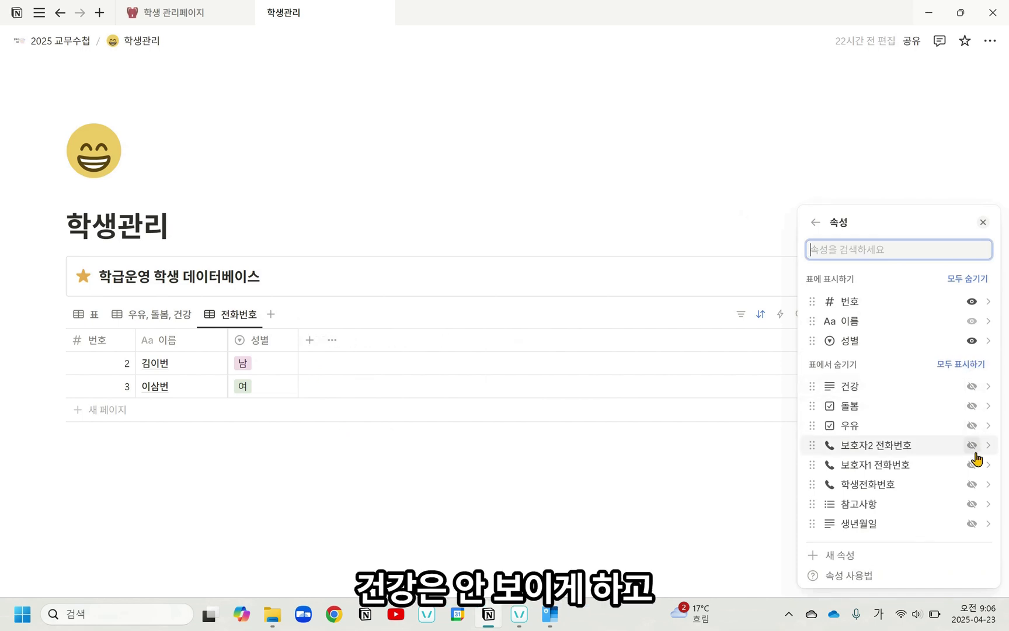
{"action": "left_click", "coordinate": [972, 485]}
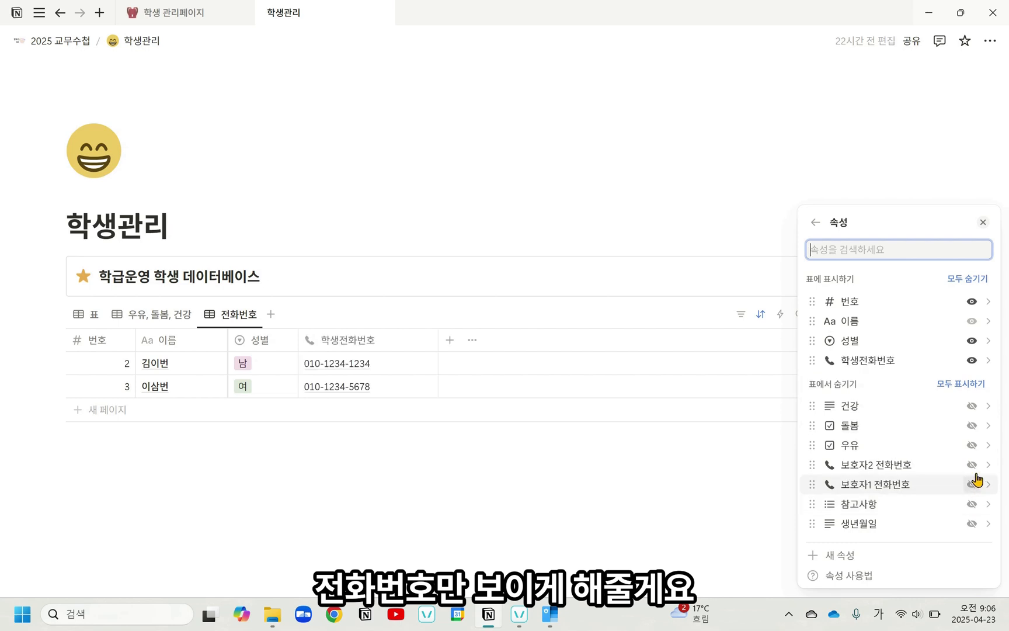
{"action": "left_click", "coordinate": [972, 484]}
{"action": "left_click", "coordinate": [972, 484]}
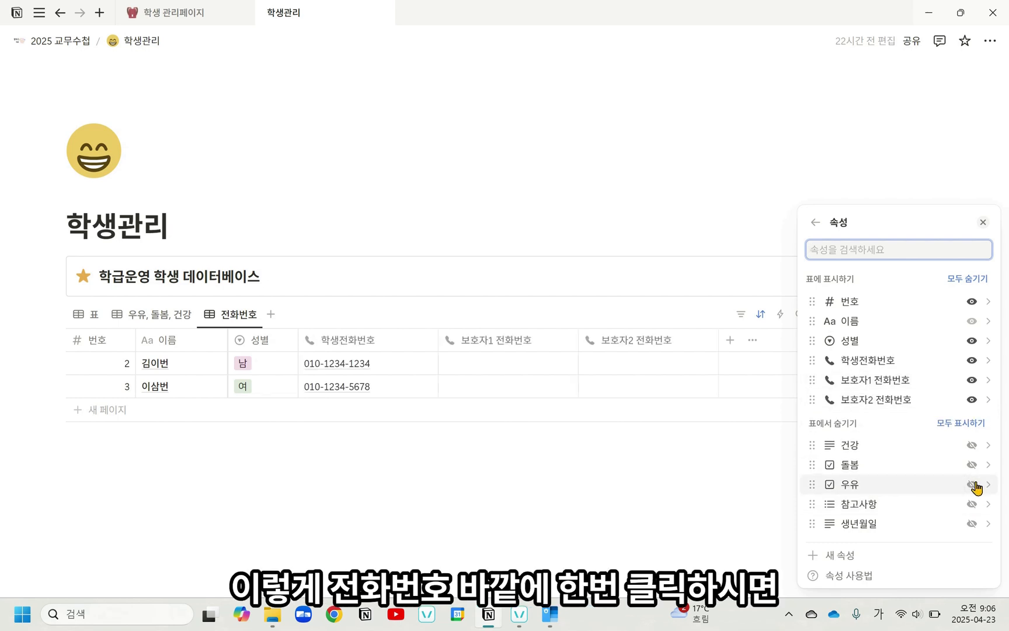
{"action": "left_click", "coordinate": [627, 269]}
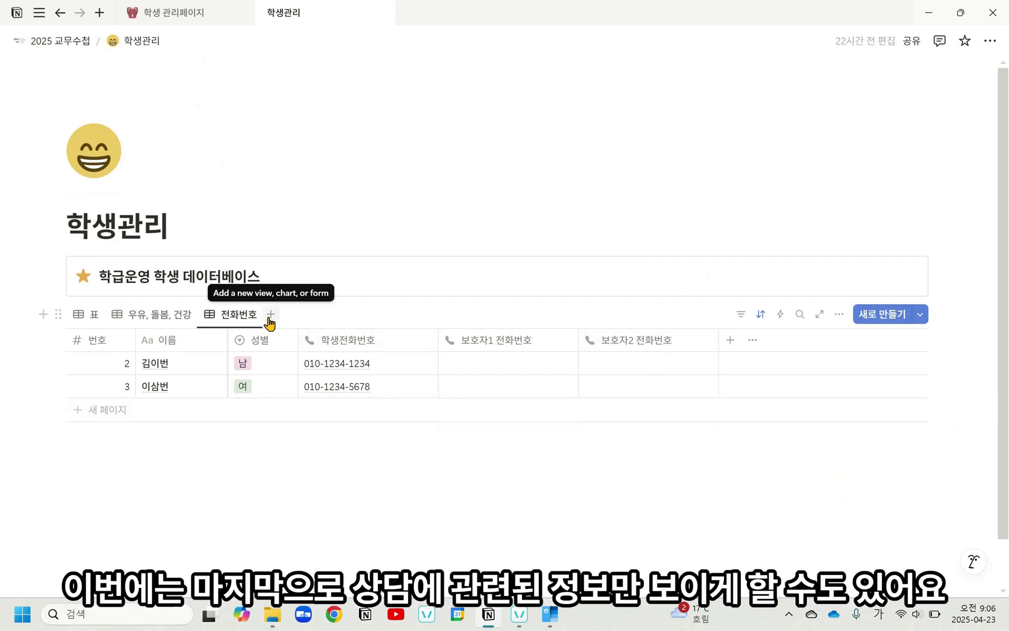
Step: Duplicate the 전화번호 view of the student database and rename the copy 상담
{"action": "left_click", "coordinate": [240, 321]}
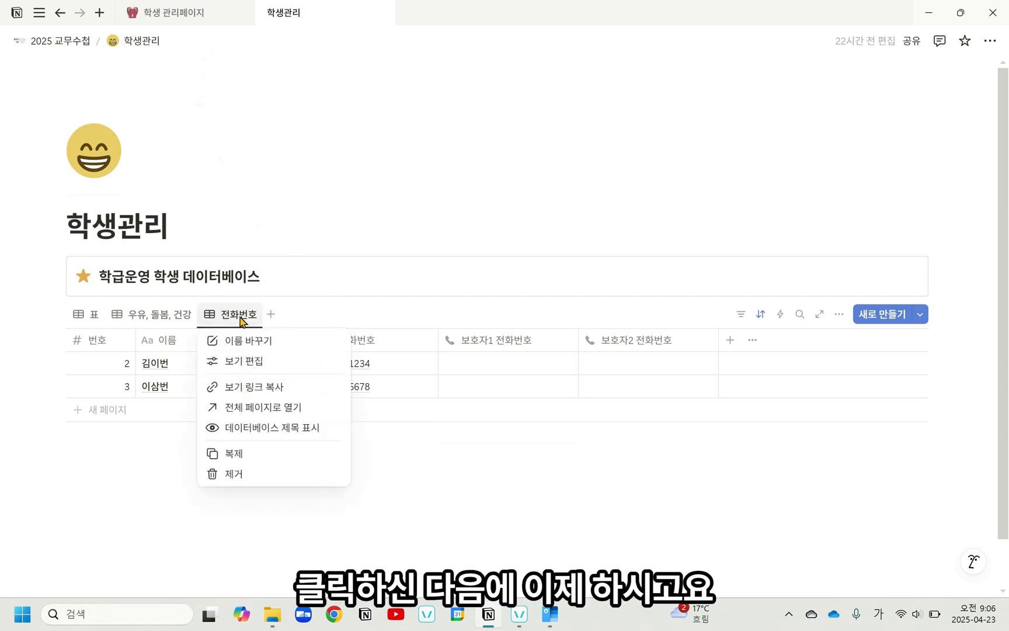
{"action": "left_click", "coordinate": [283, 450]}
{"action": "left_click_drag", "start_coordinate": [938, 273], "coordinate": [768, 266]}
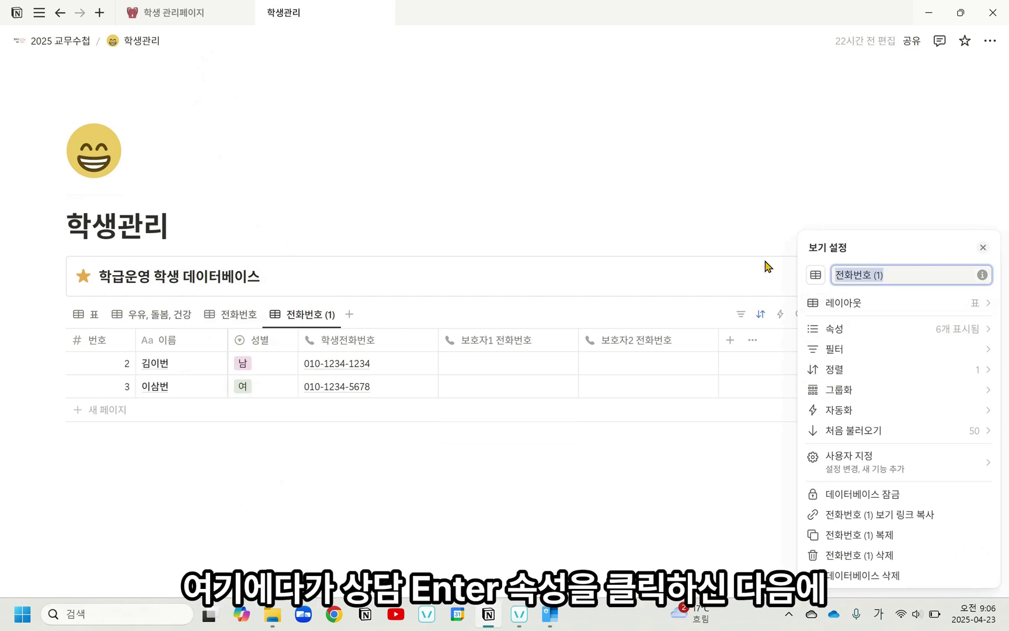
{"action": "type", "text": "상대"}
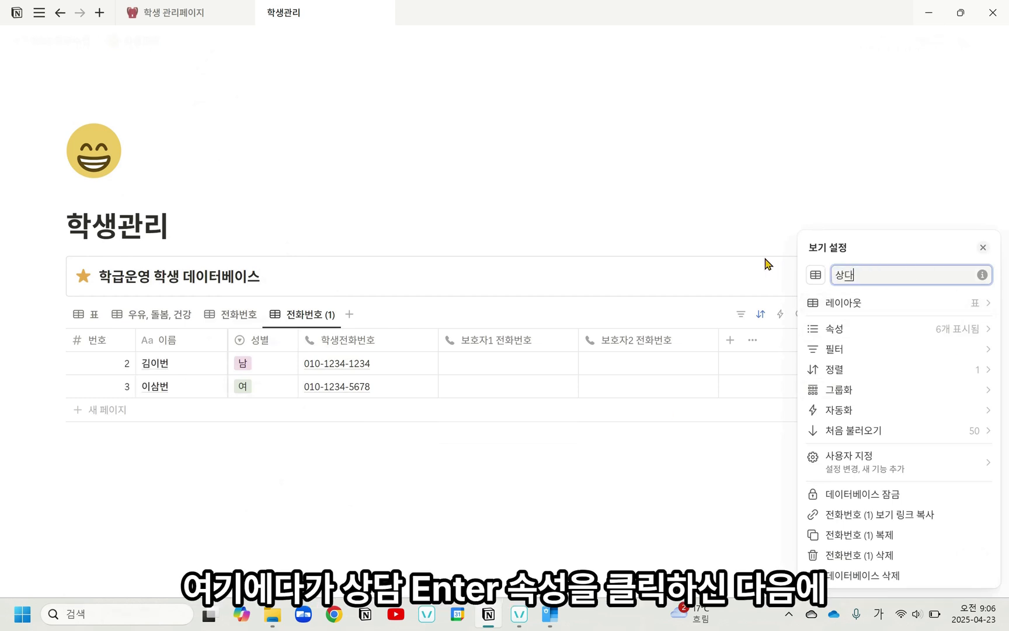
{"action": "key", "text": "Return"}
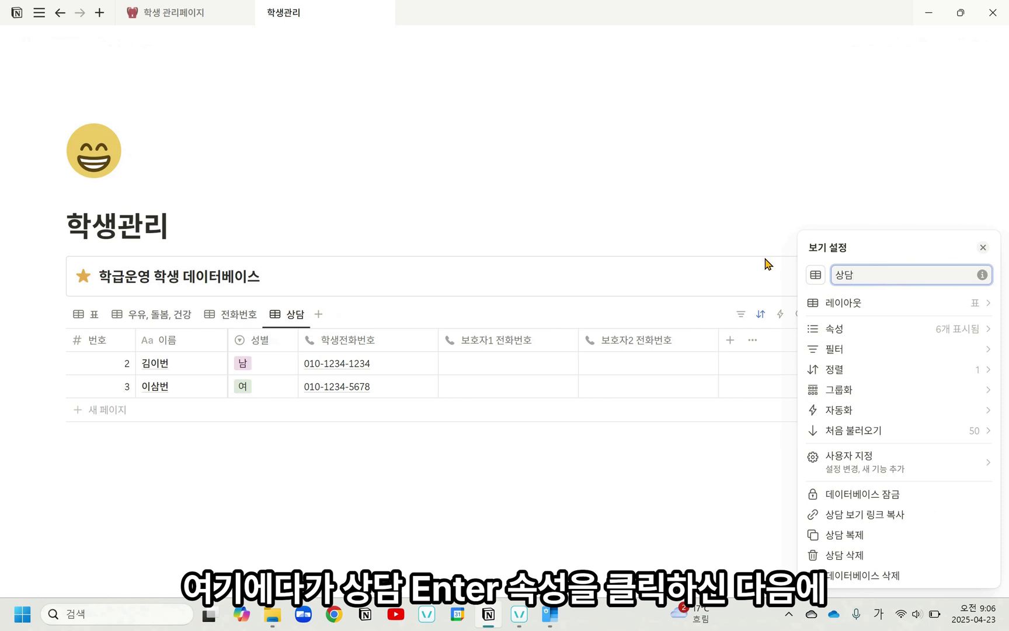
Step: In the 상담 view, hide 학생전화번호, 보호자1 전화번호 and 보호자2 전화번호, and show 건강 and 참고사항
{"action": "left_click", "coordinate": [879, 336]}
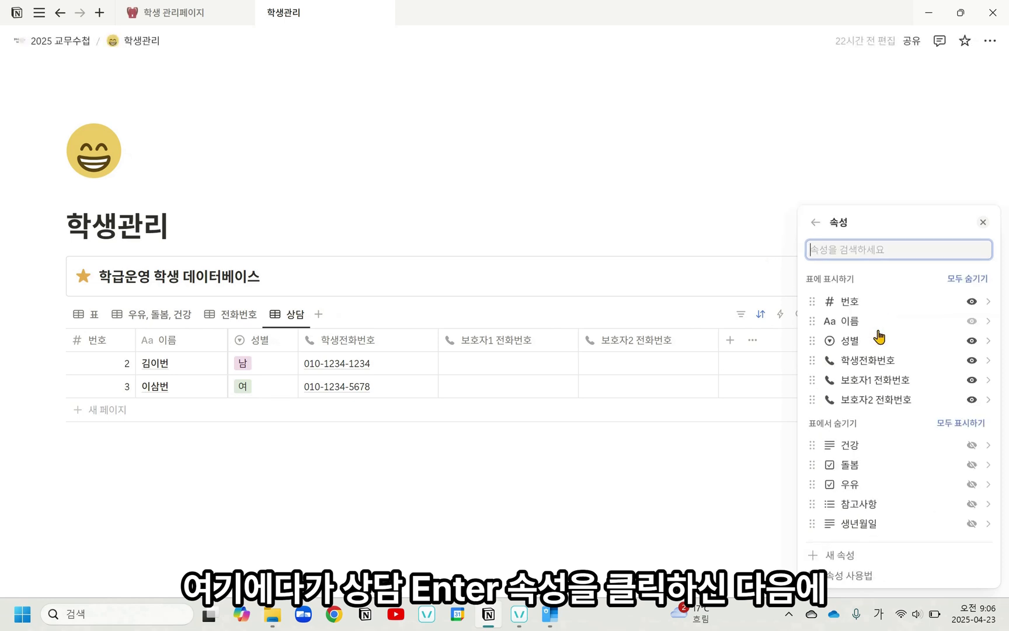
{"action": "left_click", "coordinate": [972, 361]}
{"action": "left_click", "coordinate": [972, 380]}
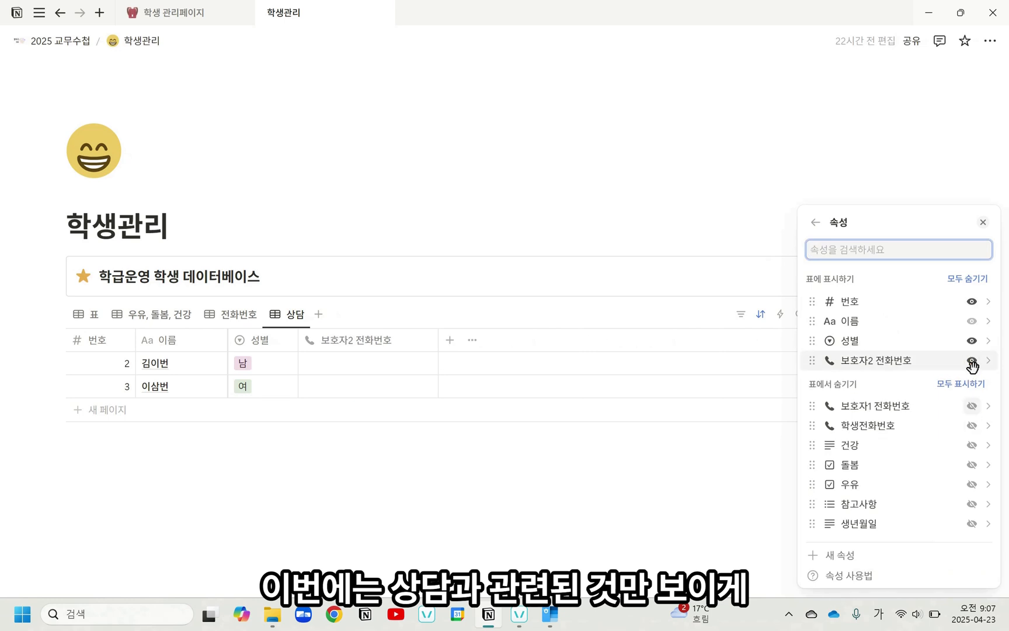
{"action": "left_click", "coordinate": [972, 361]}
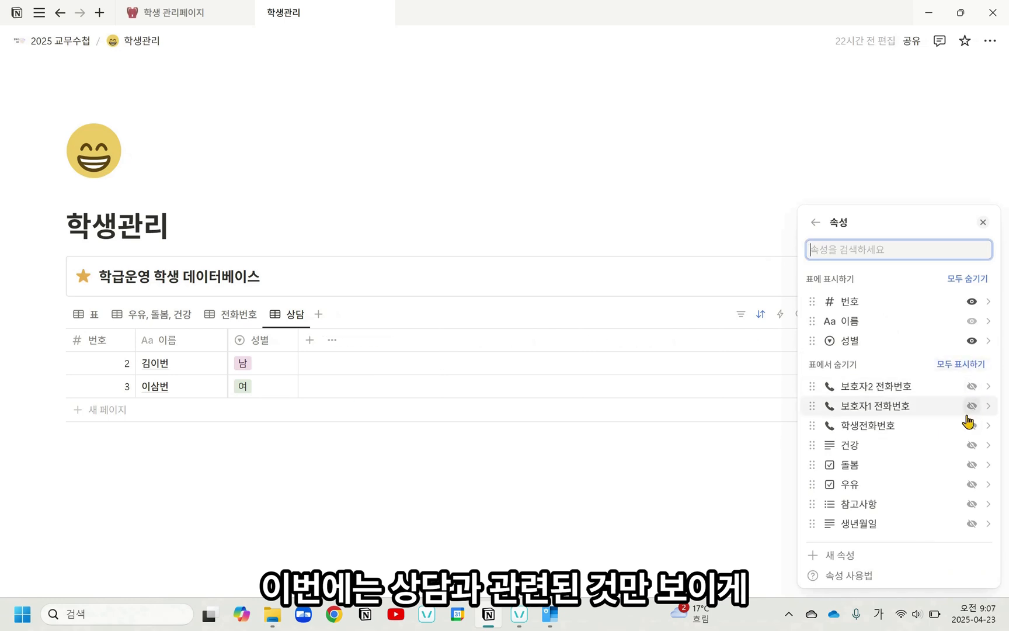
{"action": "left_click", "coordinate": [971, 446]}
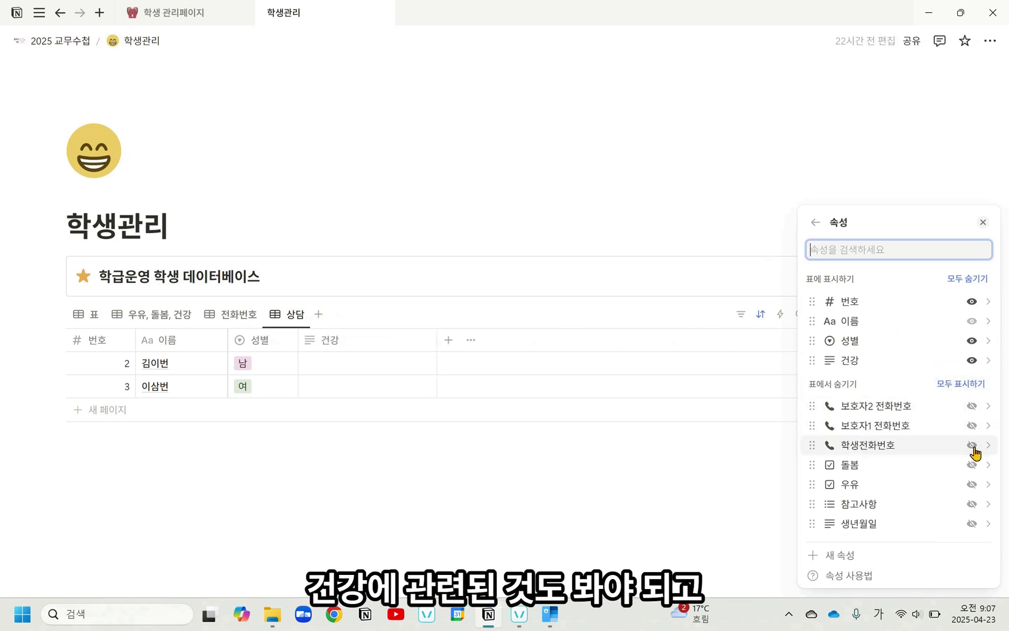
{"action": "left_click", "coordinate": [972, 505]}
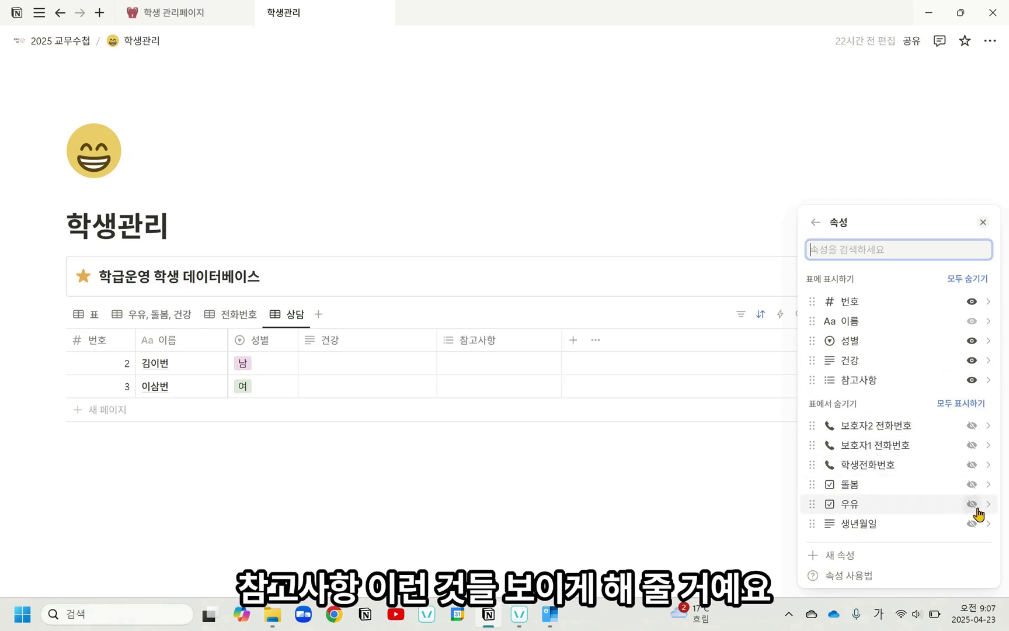
{"action": "left_click", "coordinate": [585, 490]}
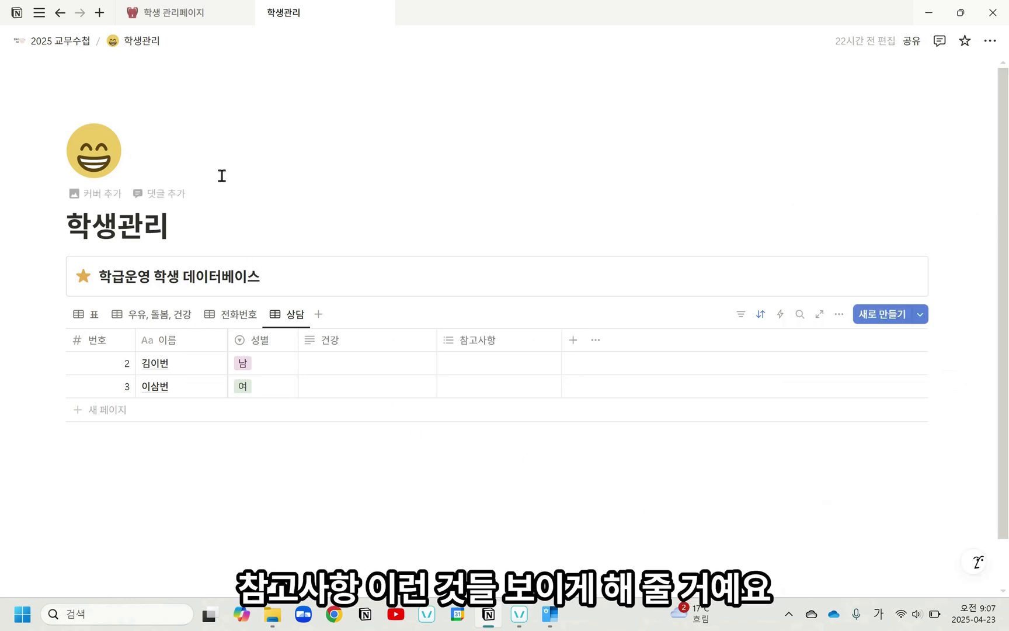
Step: Check the 학생상담 view on the 학생 관리페이지 reference page, and return to the 표 view of the 학생관리 database
{"action": "left_click", "coordinate": [185, 16]}
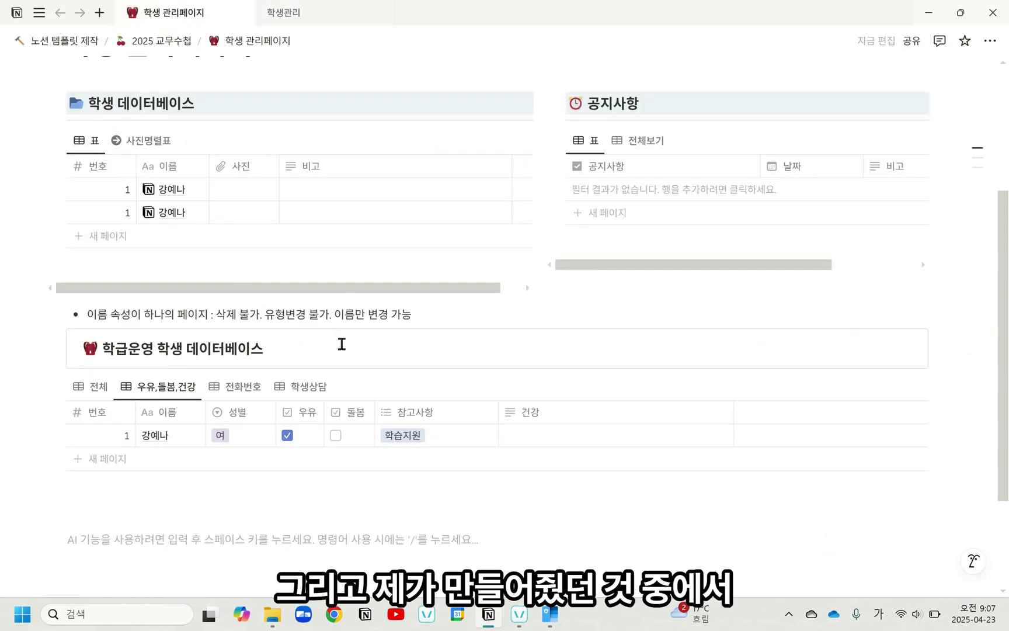
{"action": "left_click", "coordinate": [285, 396]}
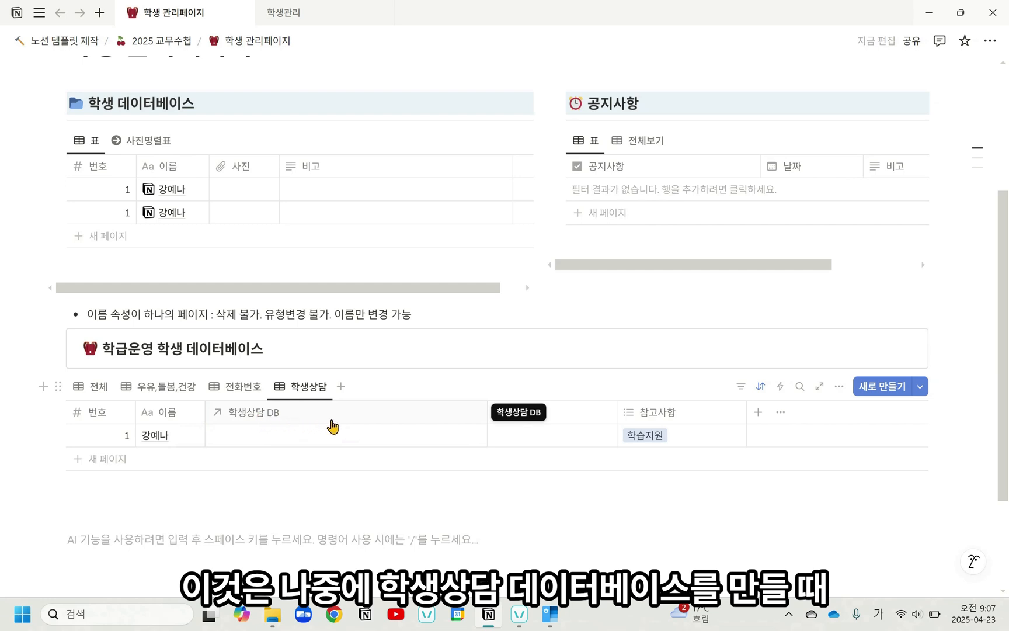
{"action": "left_click", "coordinate": [316, 21]}
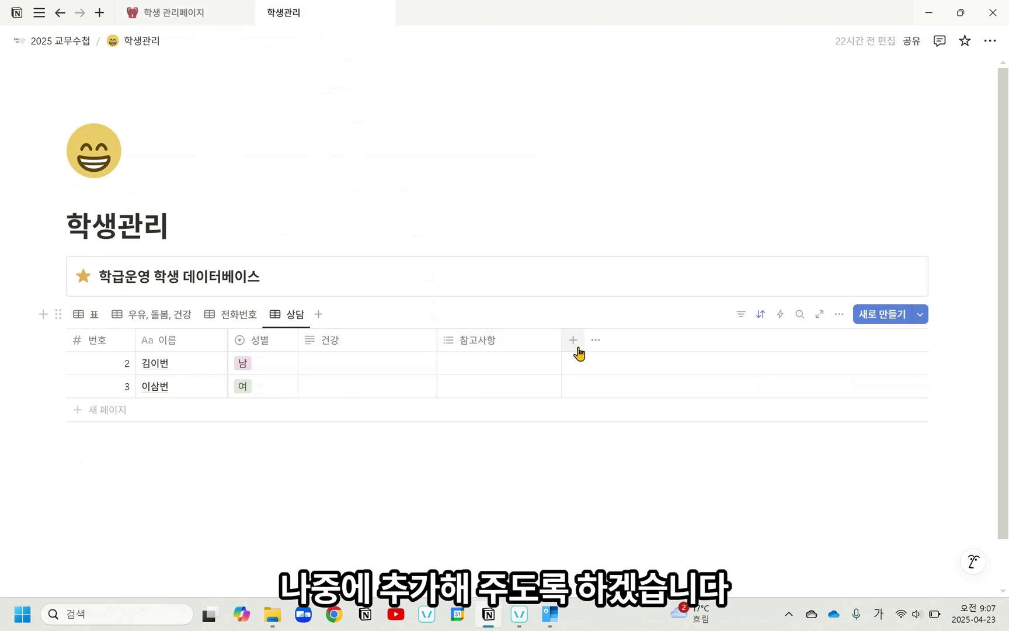
{"action": "left_click", "coordinate": [93, 319]}
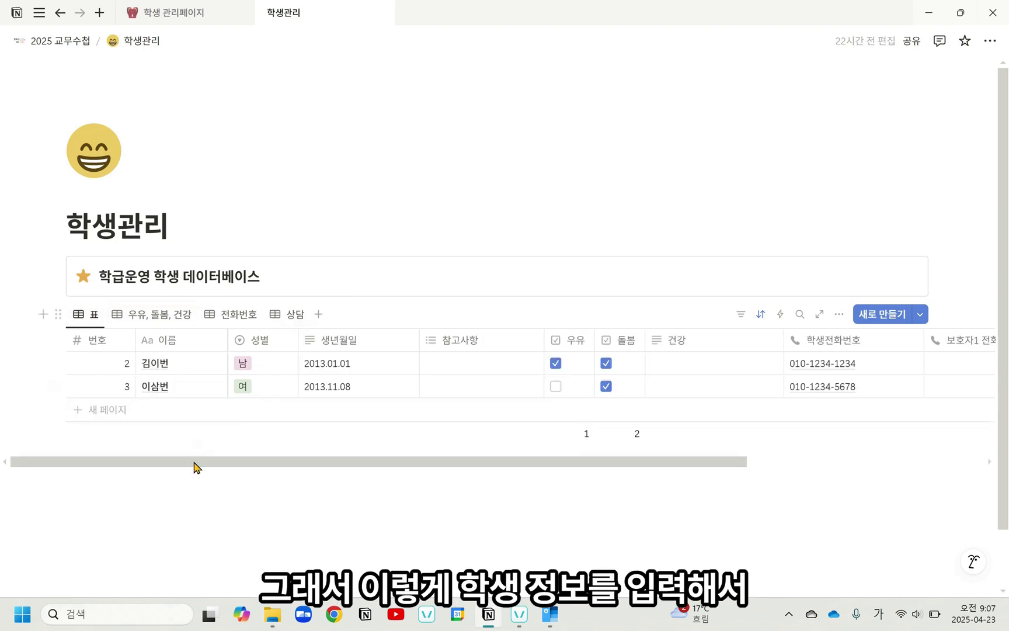
Step: Examine the upper 학생 데이터베이스 and 공지사항 sections on the 학생 관리페이지 reference page, and return to the 학생관리 page
{"action": "mouse_move", "coordinate": [194, 464]}
{"action": "left_mouse_down"}
{"action": "mouse_move", "coordinate": [318, 485]}
{"action": "mouse_move", "coordinate": [487, 491]}
{"action": "mouse_move", "coordinate": [169, 462]}
{"action": "mouse_move", "coordinate": [196, 467]}
{"action": "left_mouse_up"}
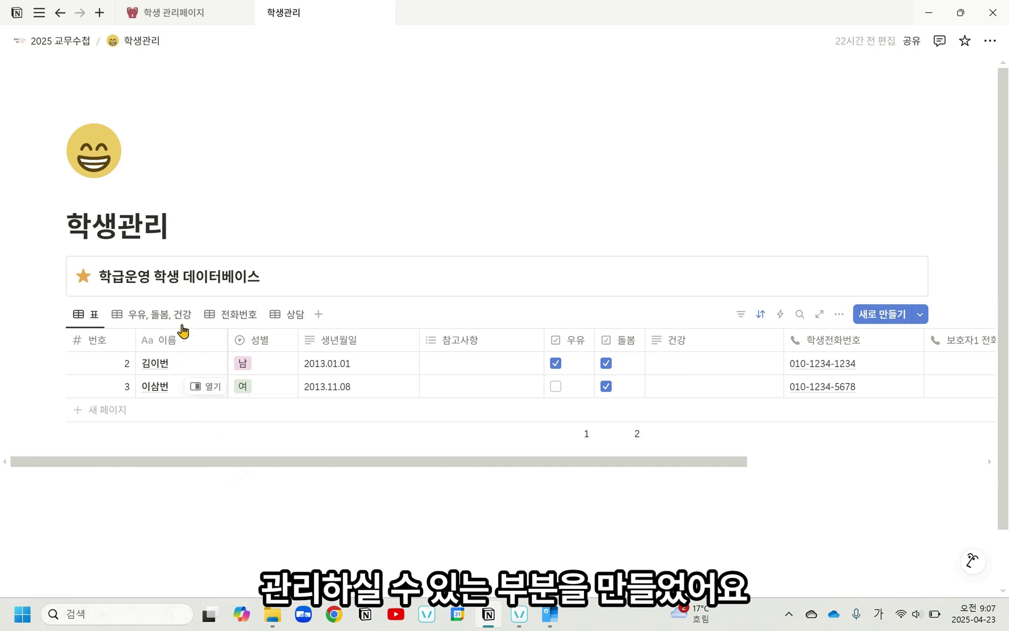
{"action": "left_click", "coordinate": [176, 13]}
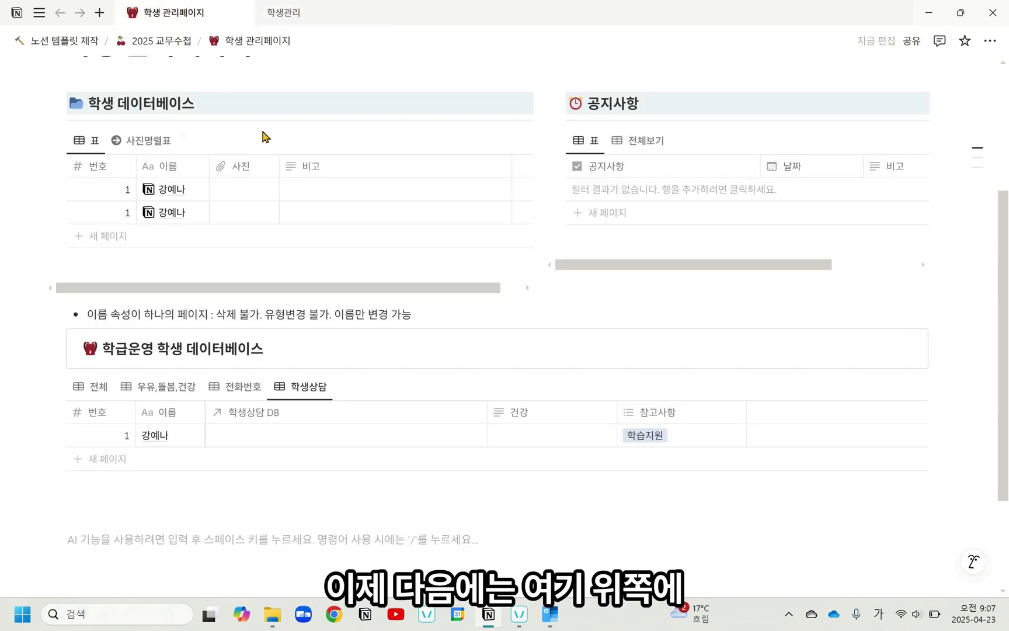
{"action": "scroll", "coordinate": [221, 290], "scroll_direction": "up", "scroll_amount": 2}
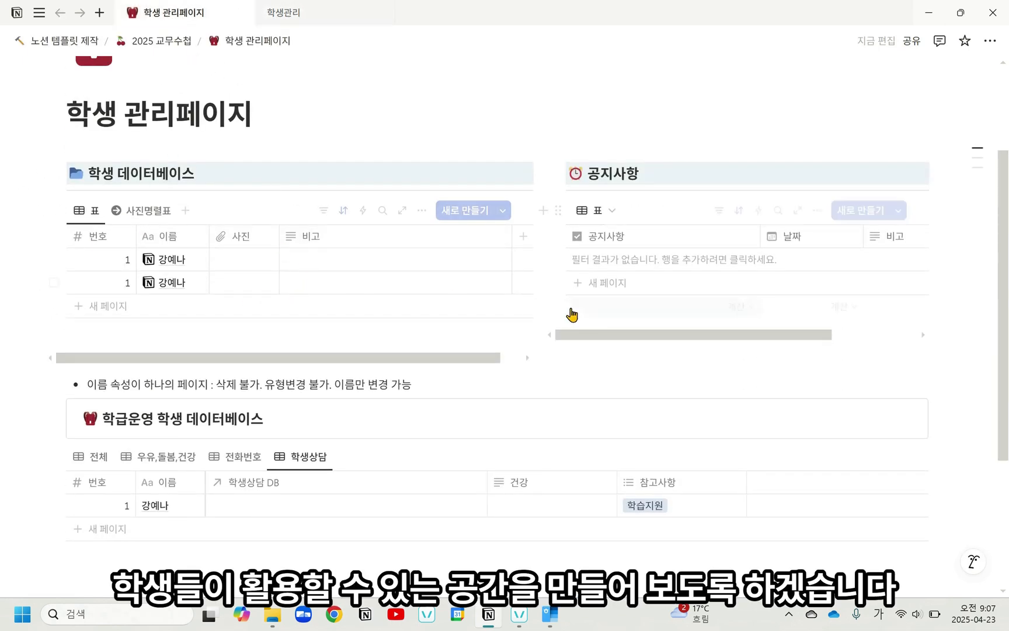
{"action": "left_click", "coordinate": [292, 14]}
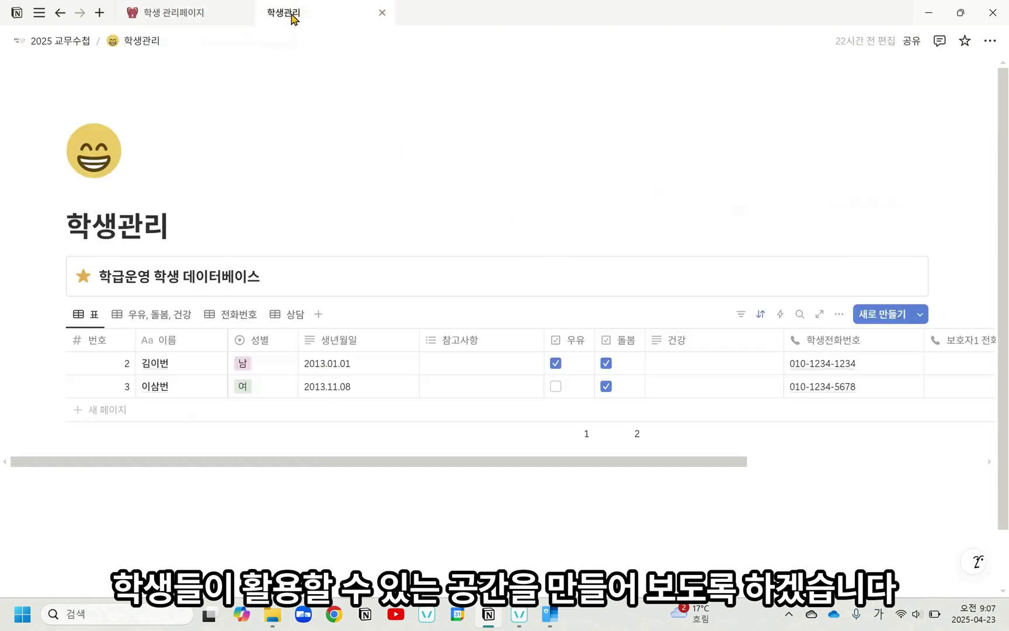